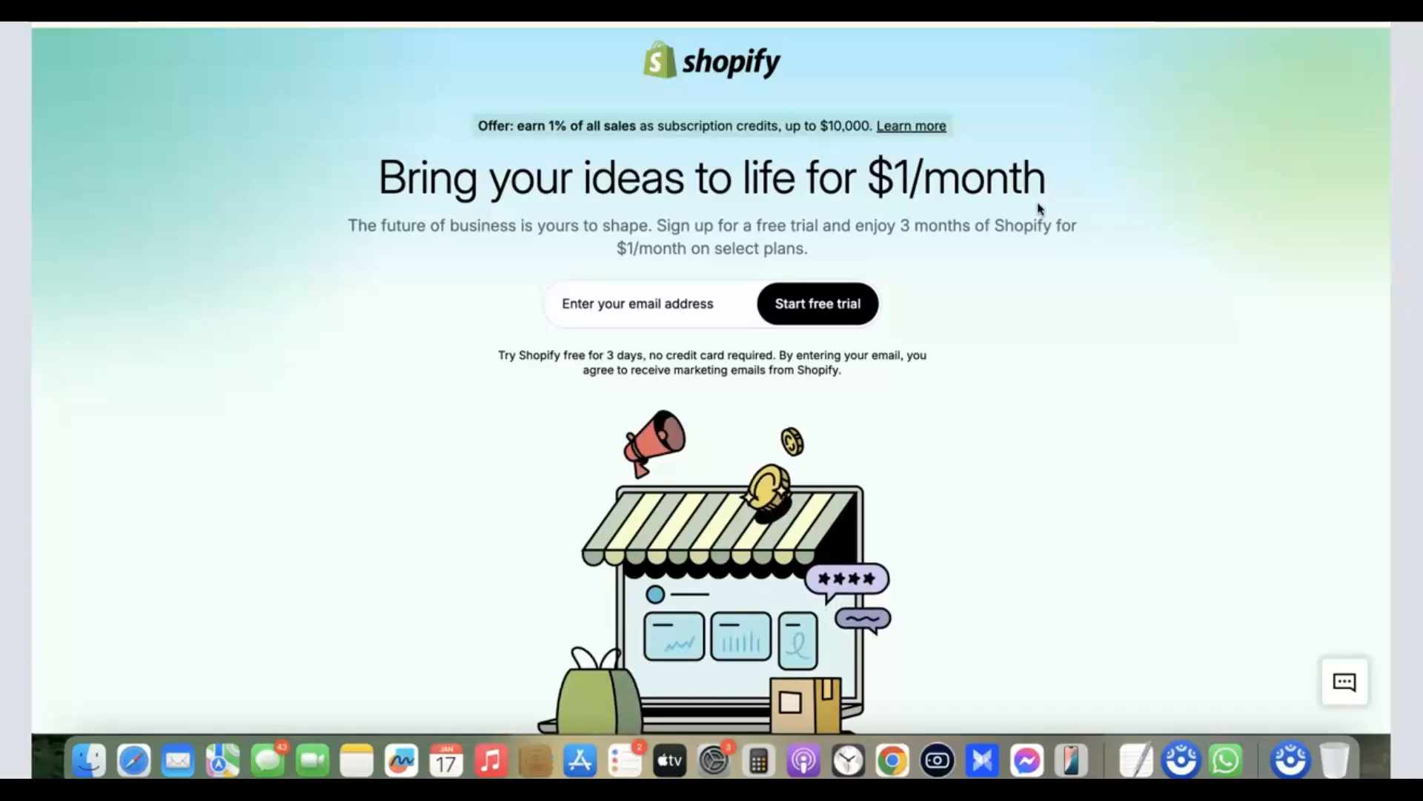
- Start a Shopify free trial with the saved account e-mail, skipping the setup questions and plan selection
left_click(700, 304)
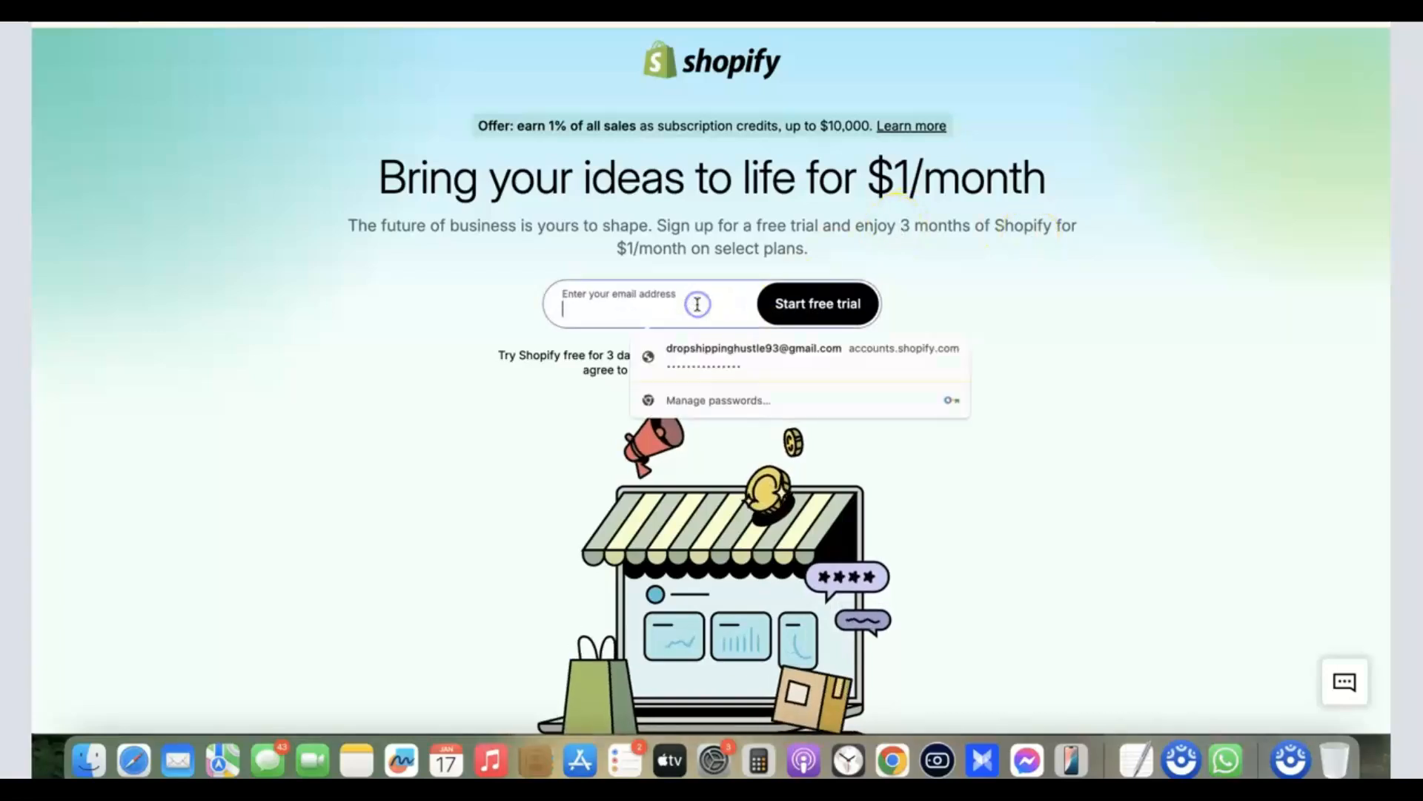
key("super+v")
left_click(988, 307)
left_click(775, 321)
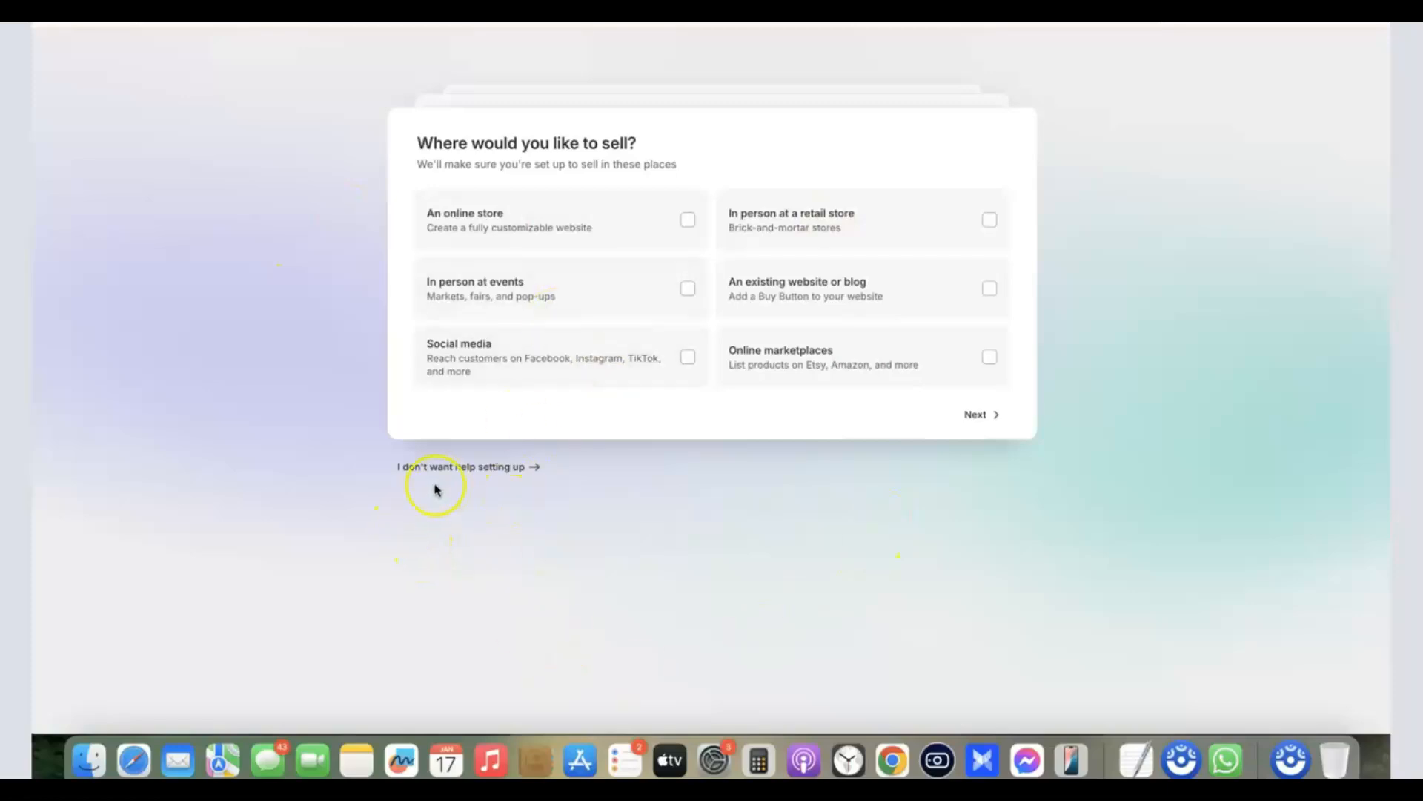
left_click(473, 467)
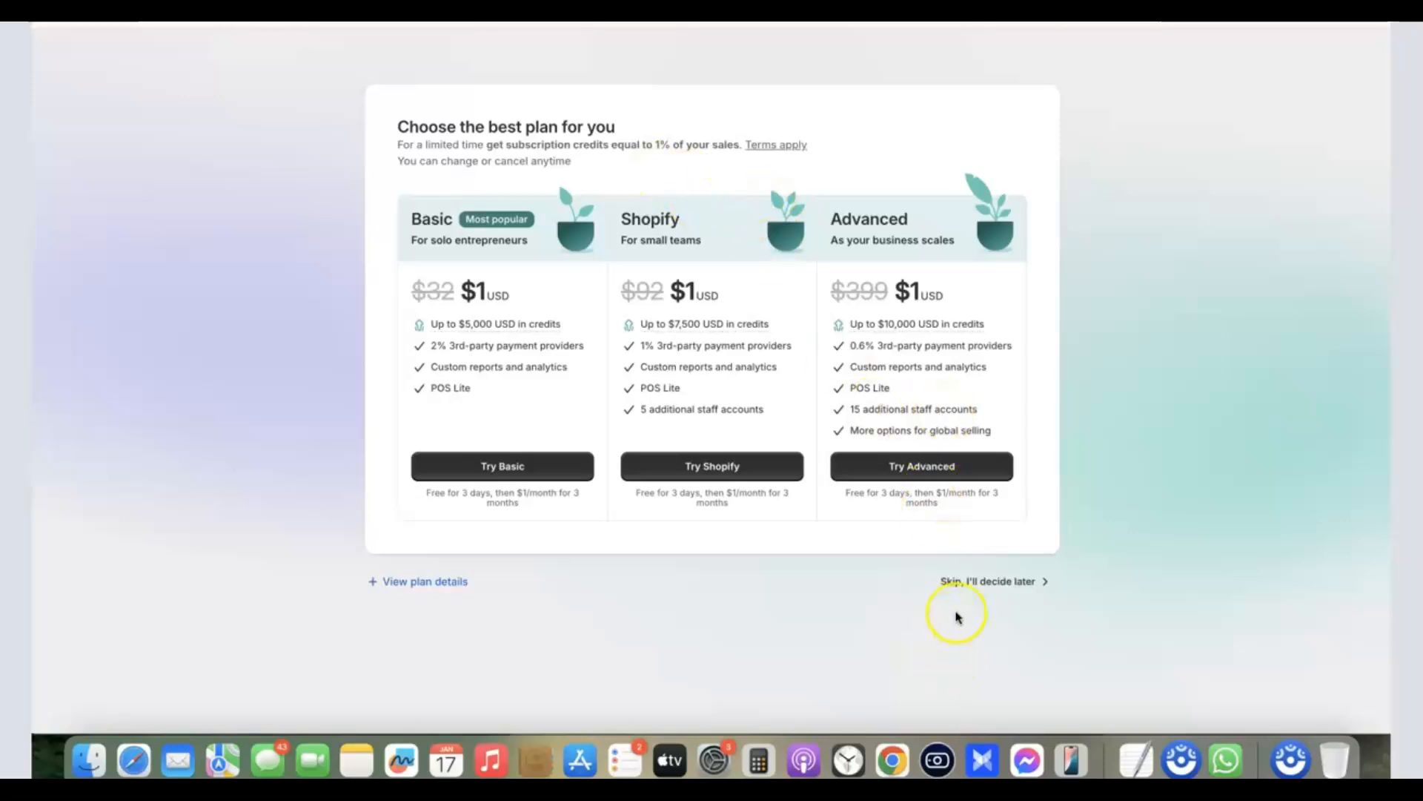
left_click(977, 581)
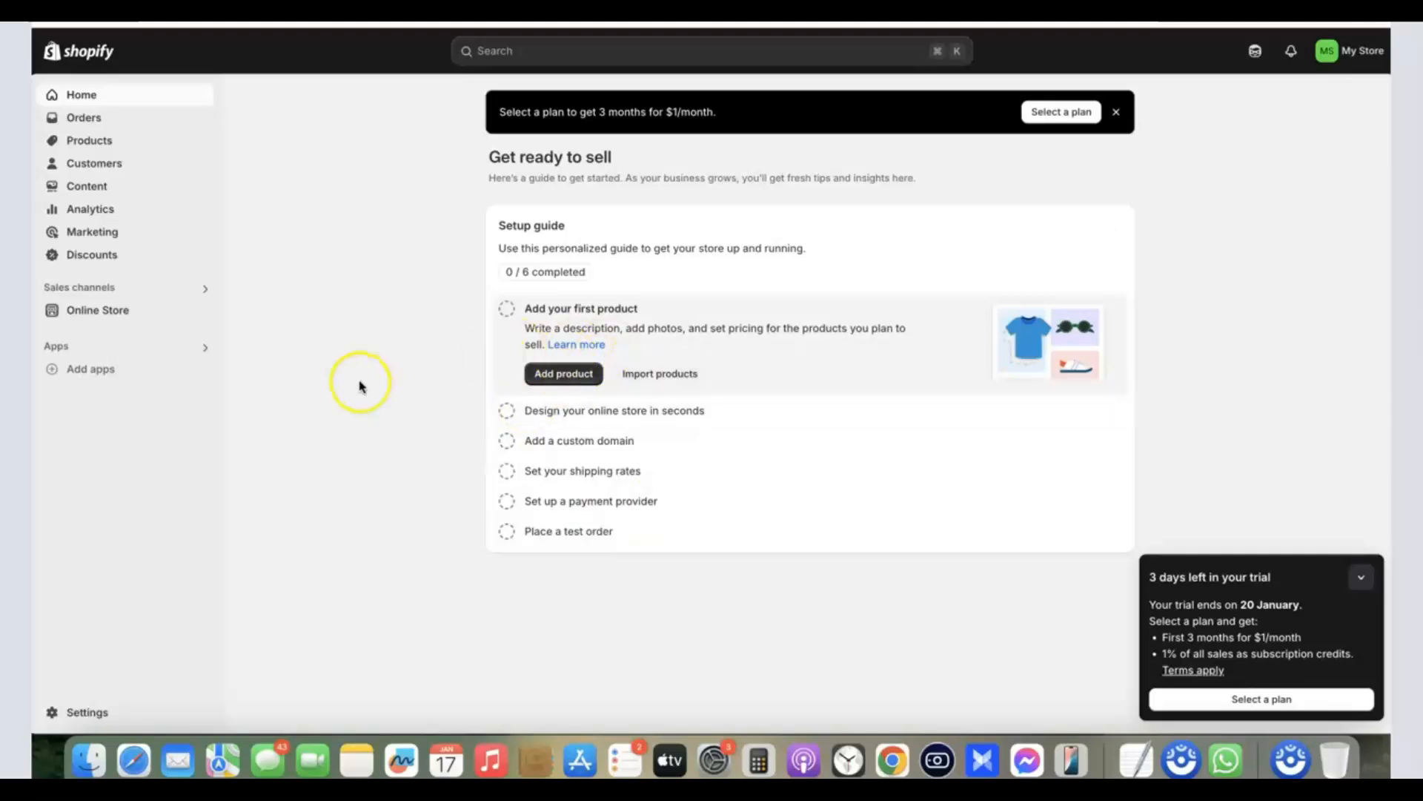
- Open the Online Store themes page from the store admin
left_click(102, 125)
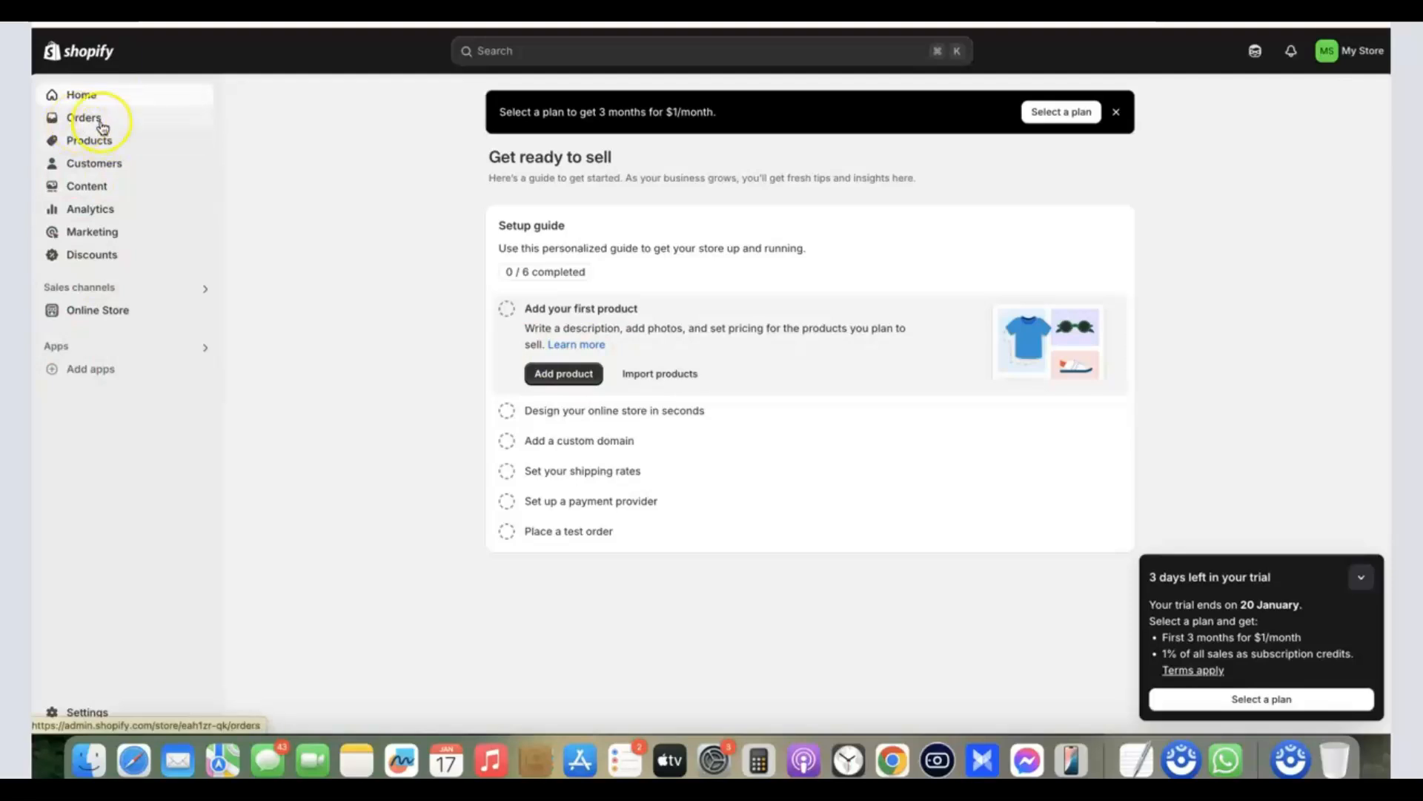
left_click(92, 147)
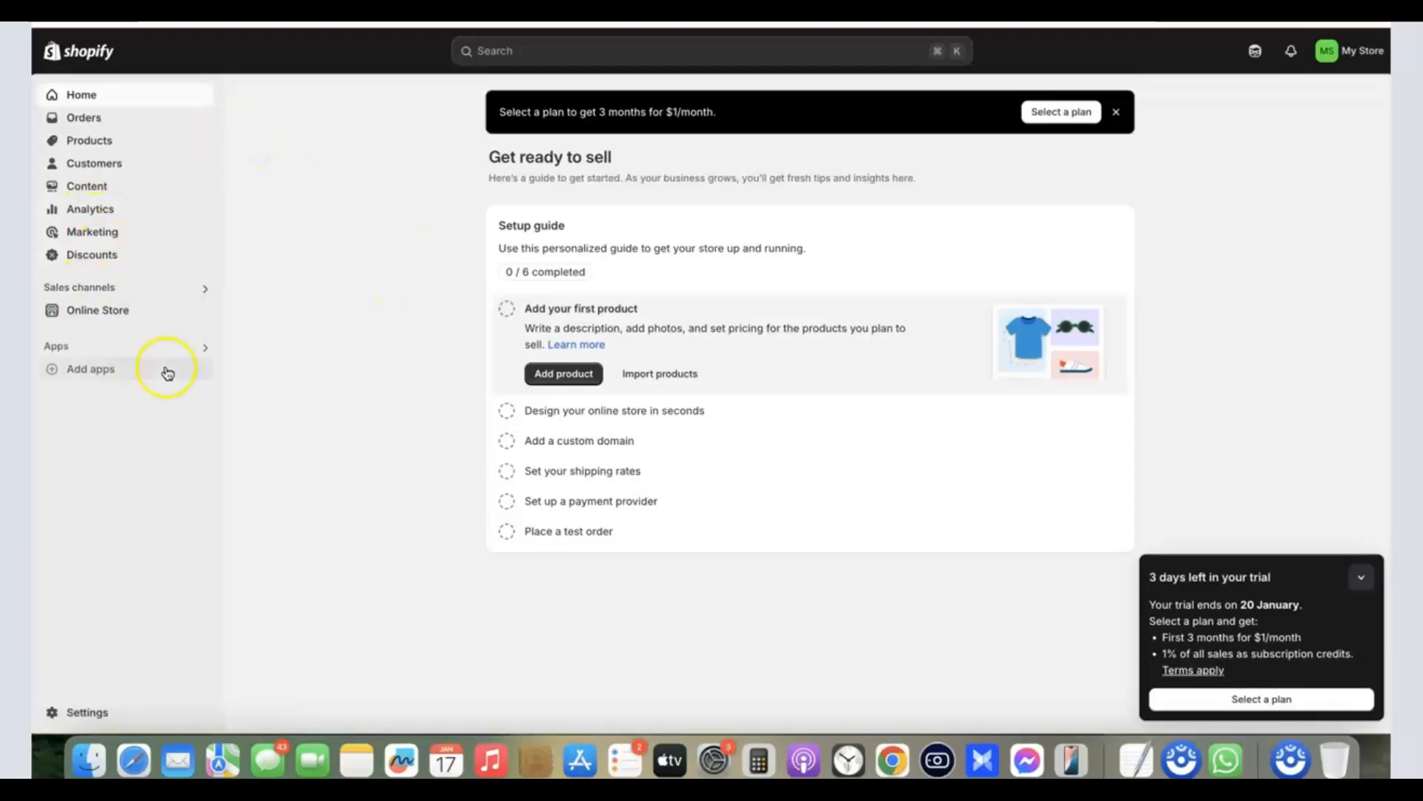
left_click(105, 318)
left_click(182, 345)
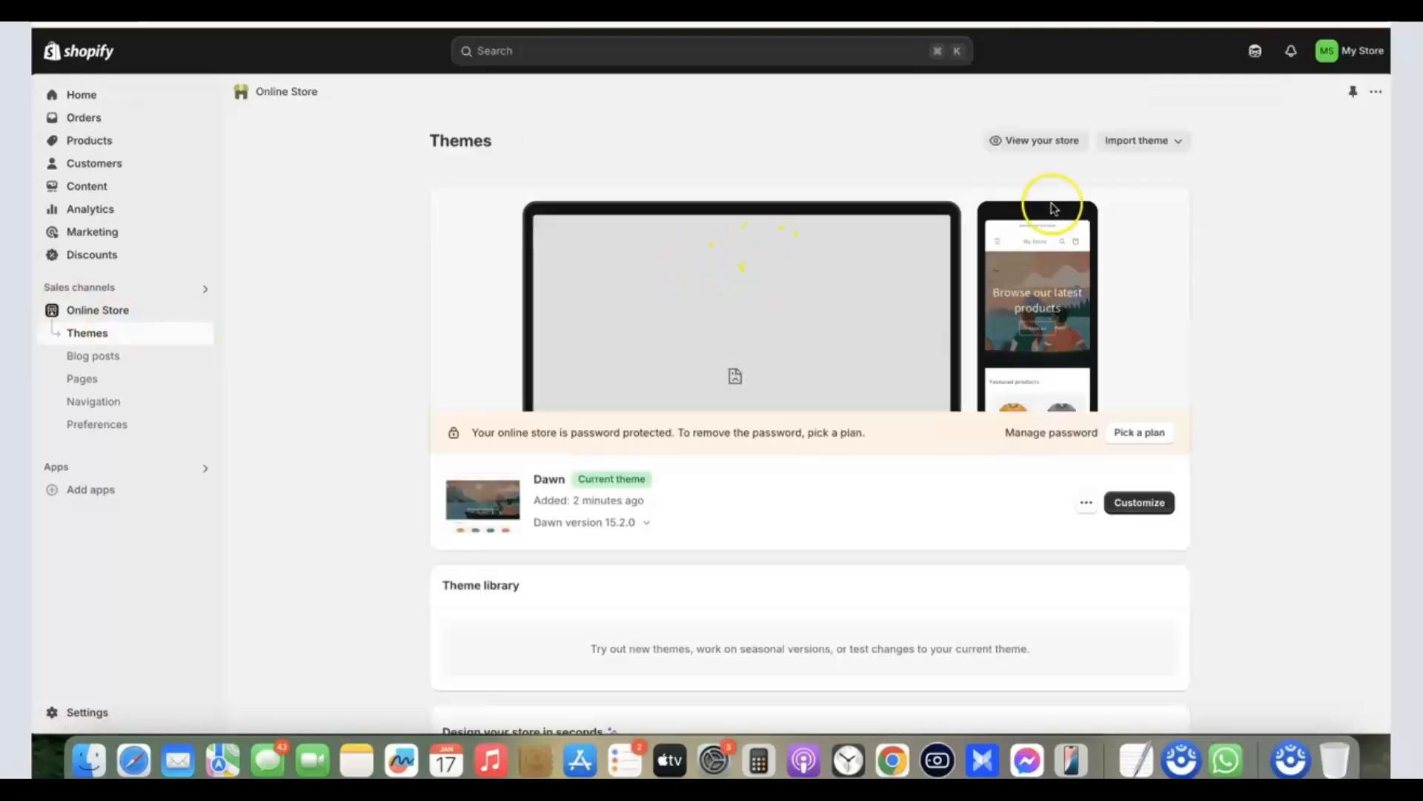
- Preview the storefront in a new tab and return to the themes page
right_click(1040, 139)
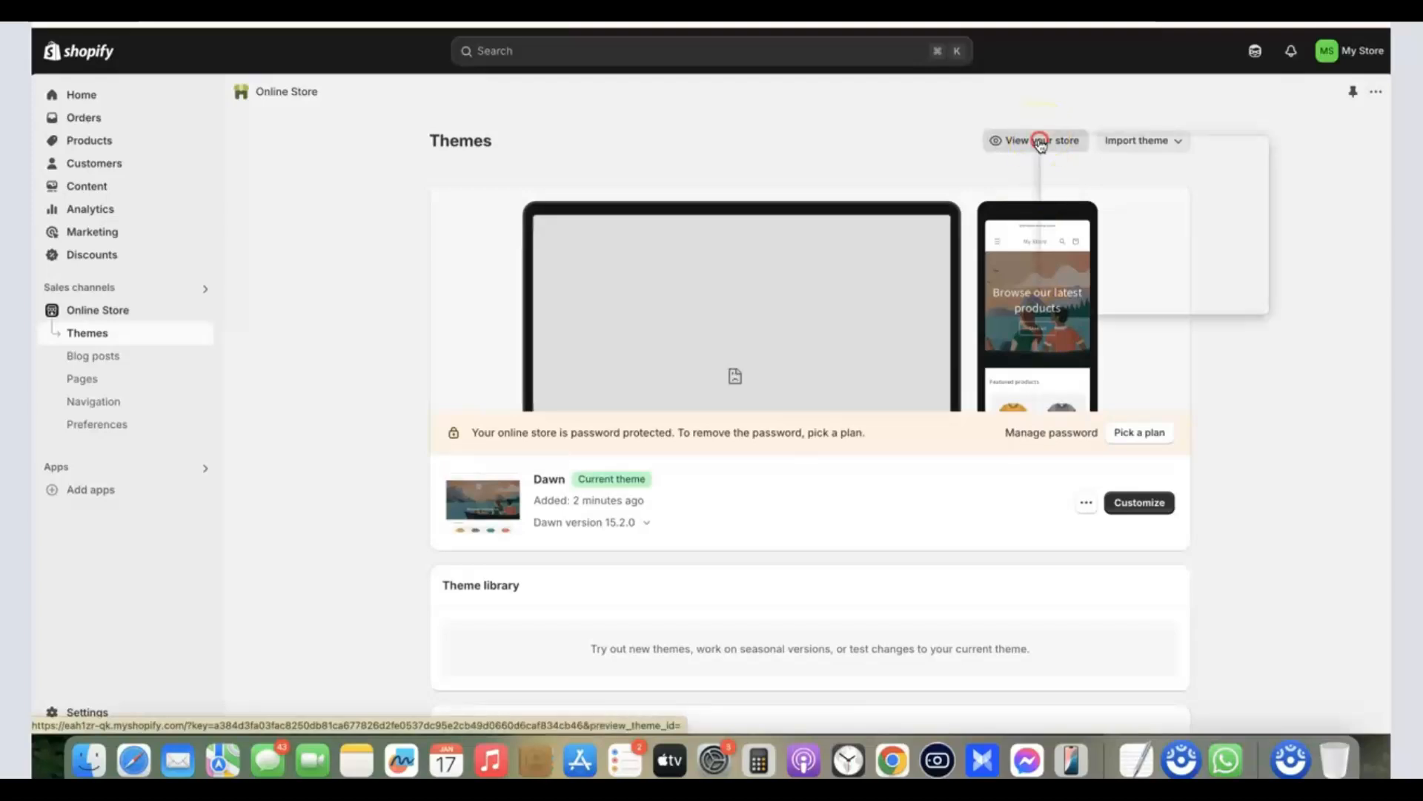
left_click(1048, 144)
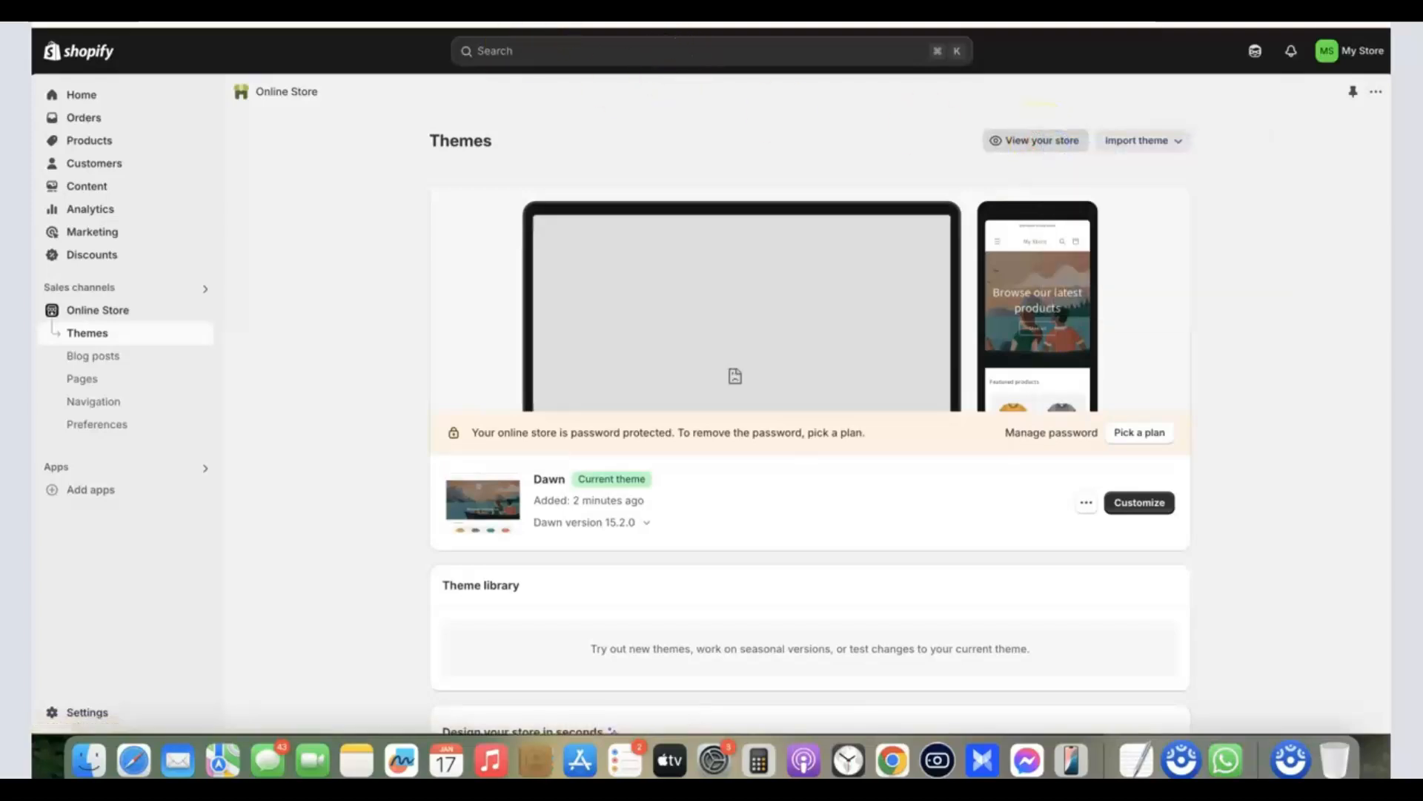
key("ctrl+Tab")
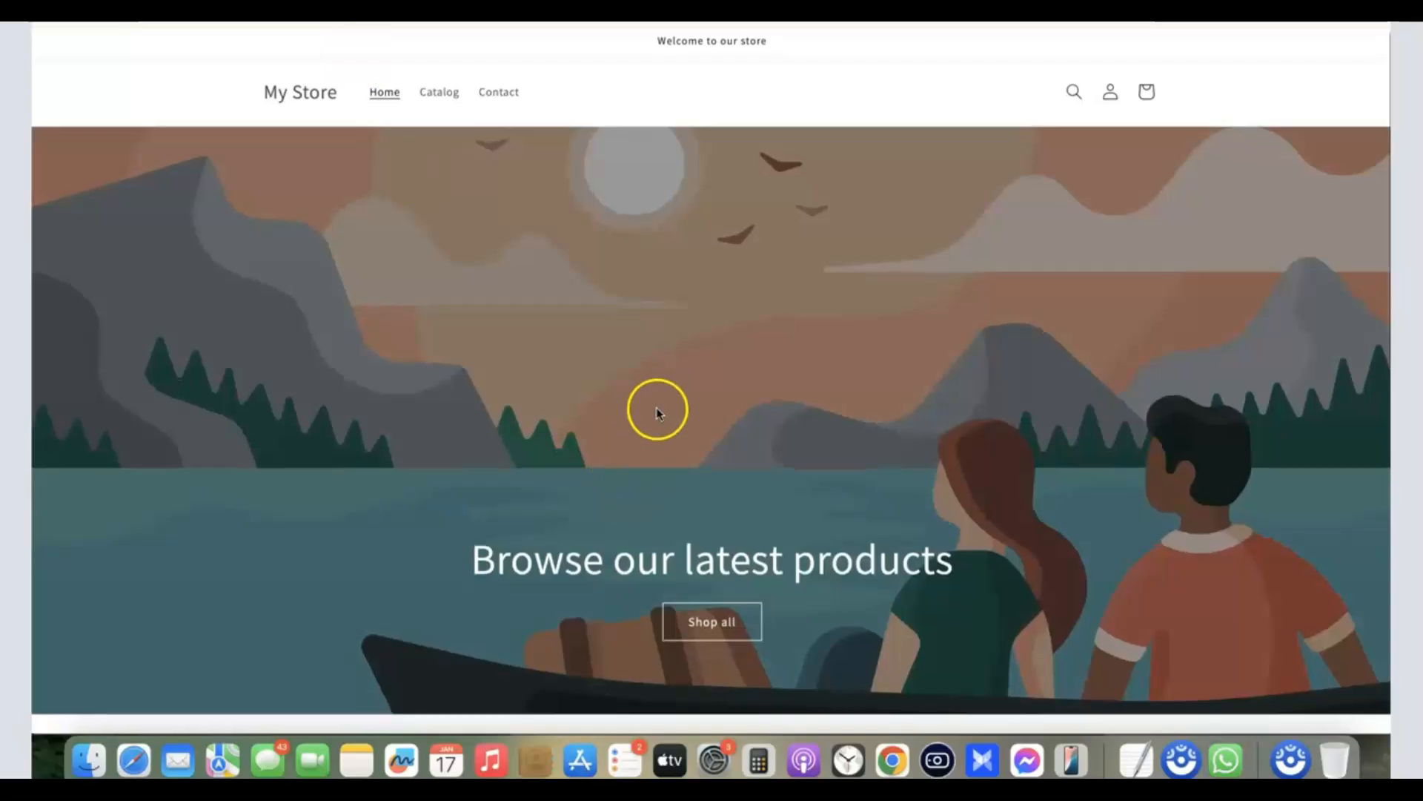
scroll(657, 409, "down", 10)
scroll(702, 489, "up", 10)
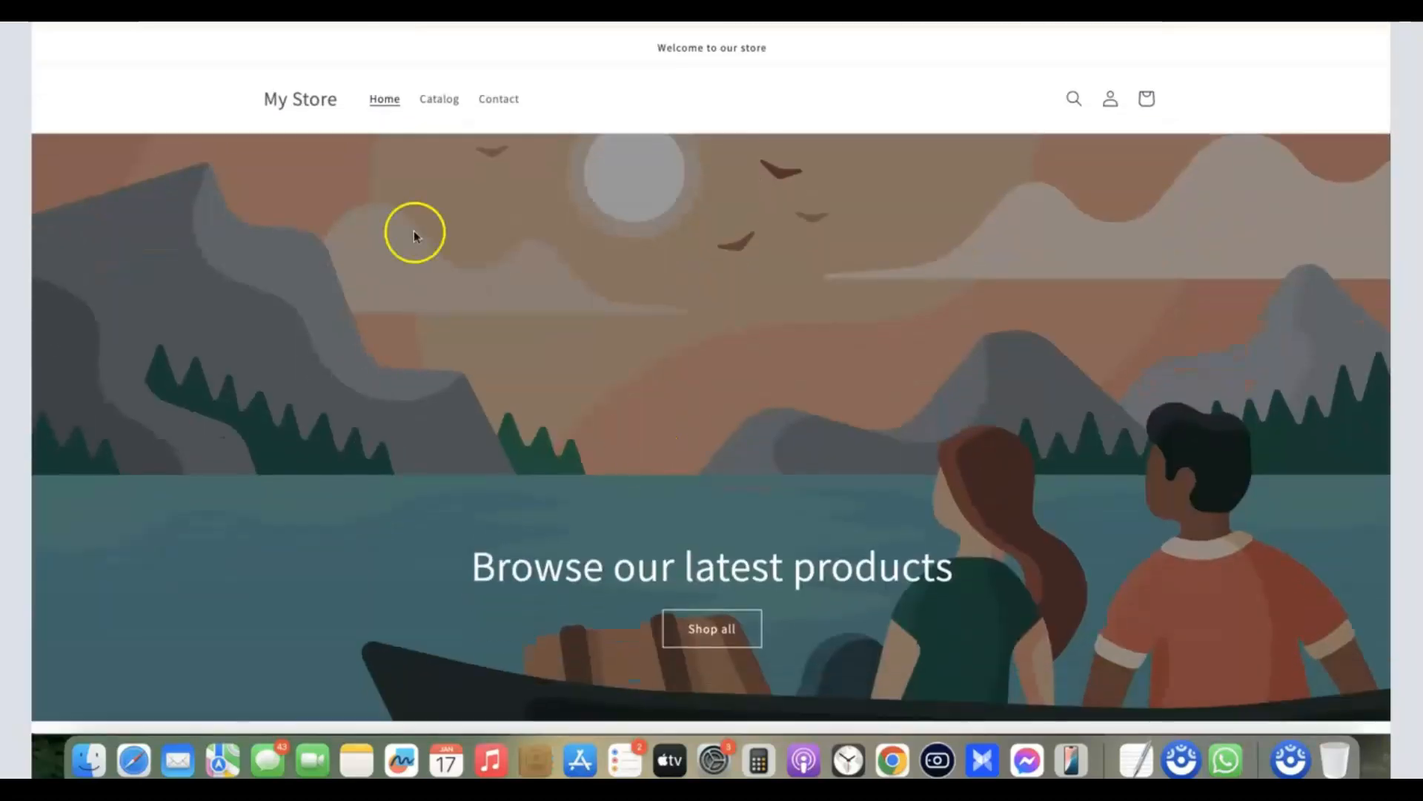
key("ctrl+shift+Tab")
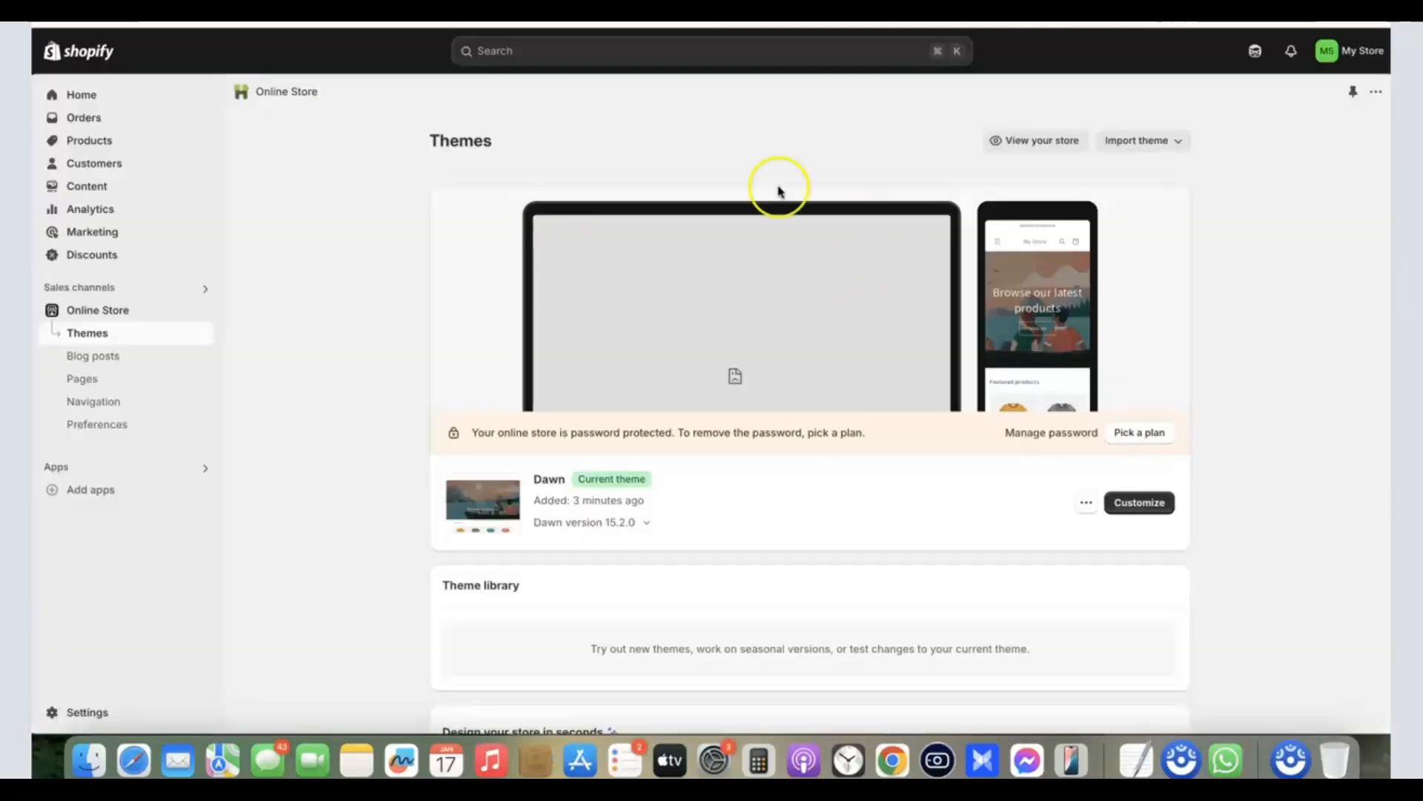
- Browse the popular free themes available for the store
scroll(385, 259, "down", 1)
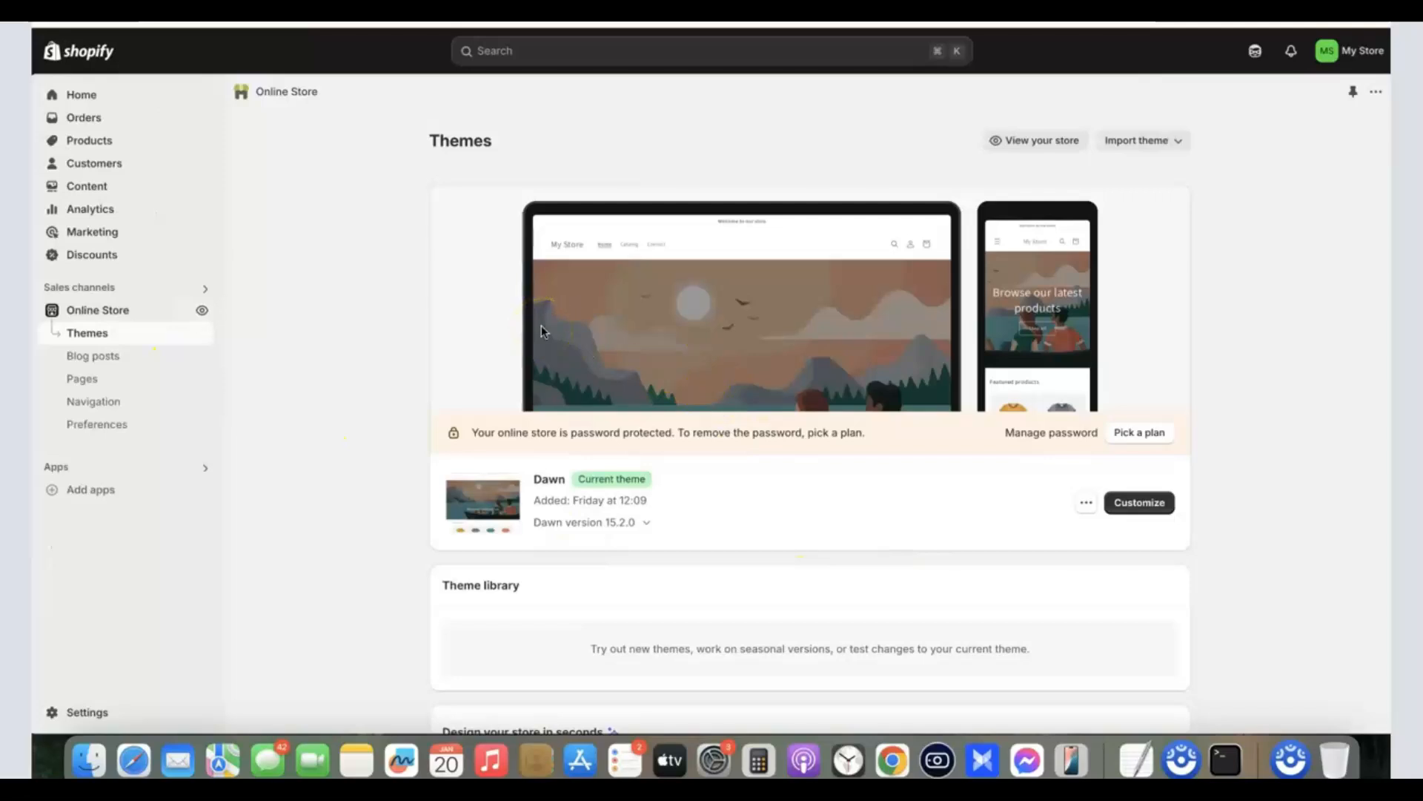
scroll(542, 331, "down", 8)
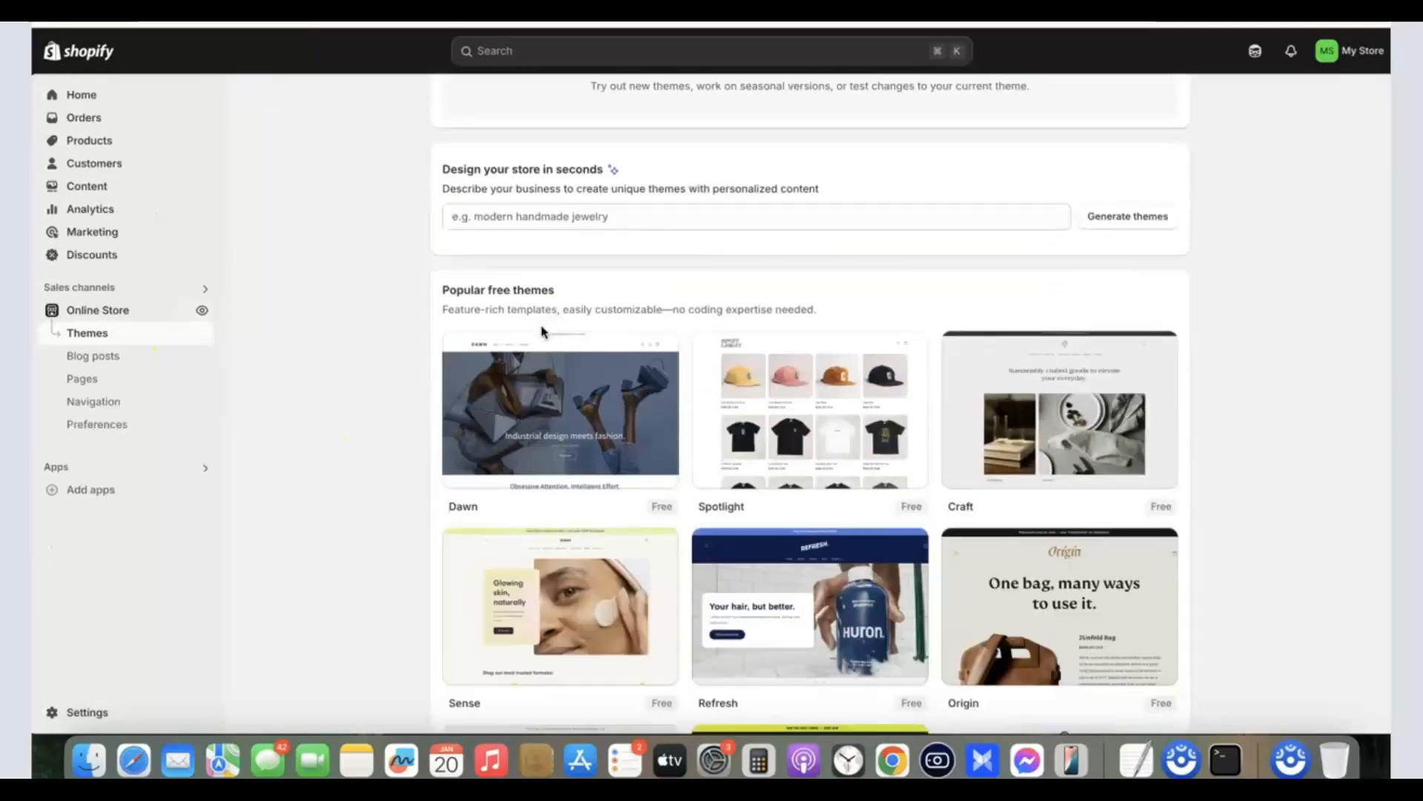
mouse_move(772, 391)
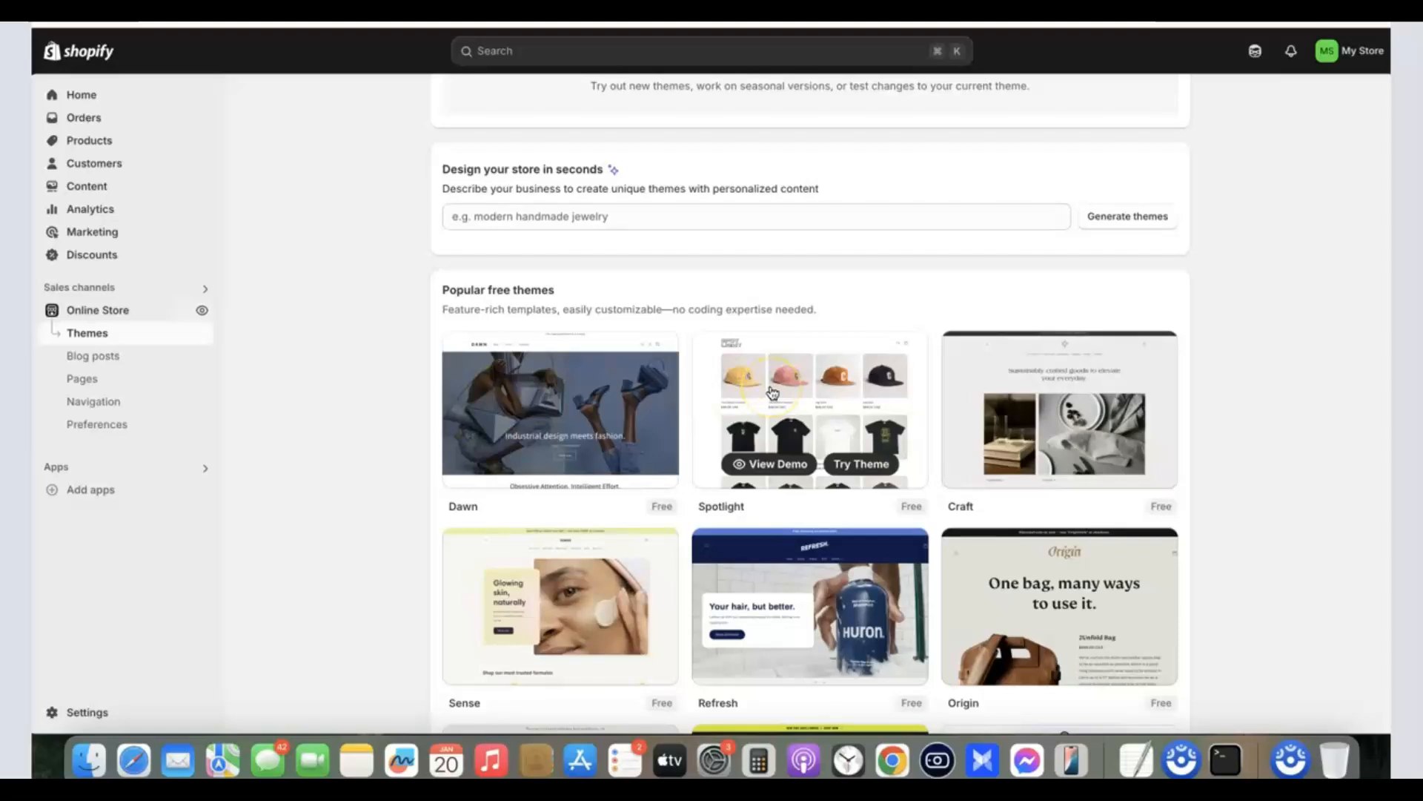
scroll(771, 392, "down", 5)
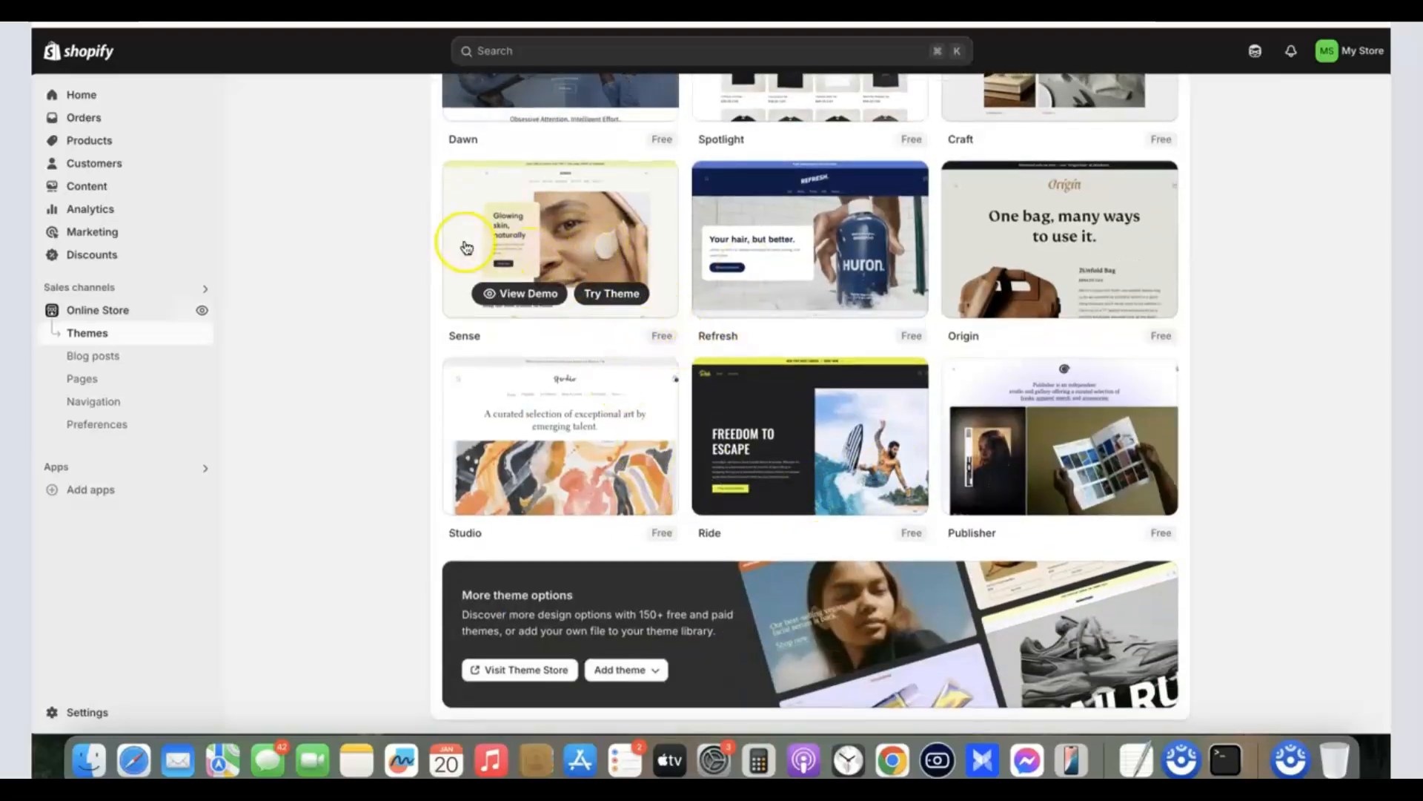
mouse_move(813, 404)
scroll(597, 394, "up", 5)
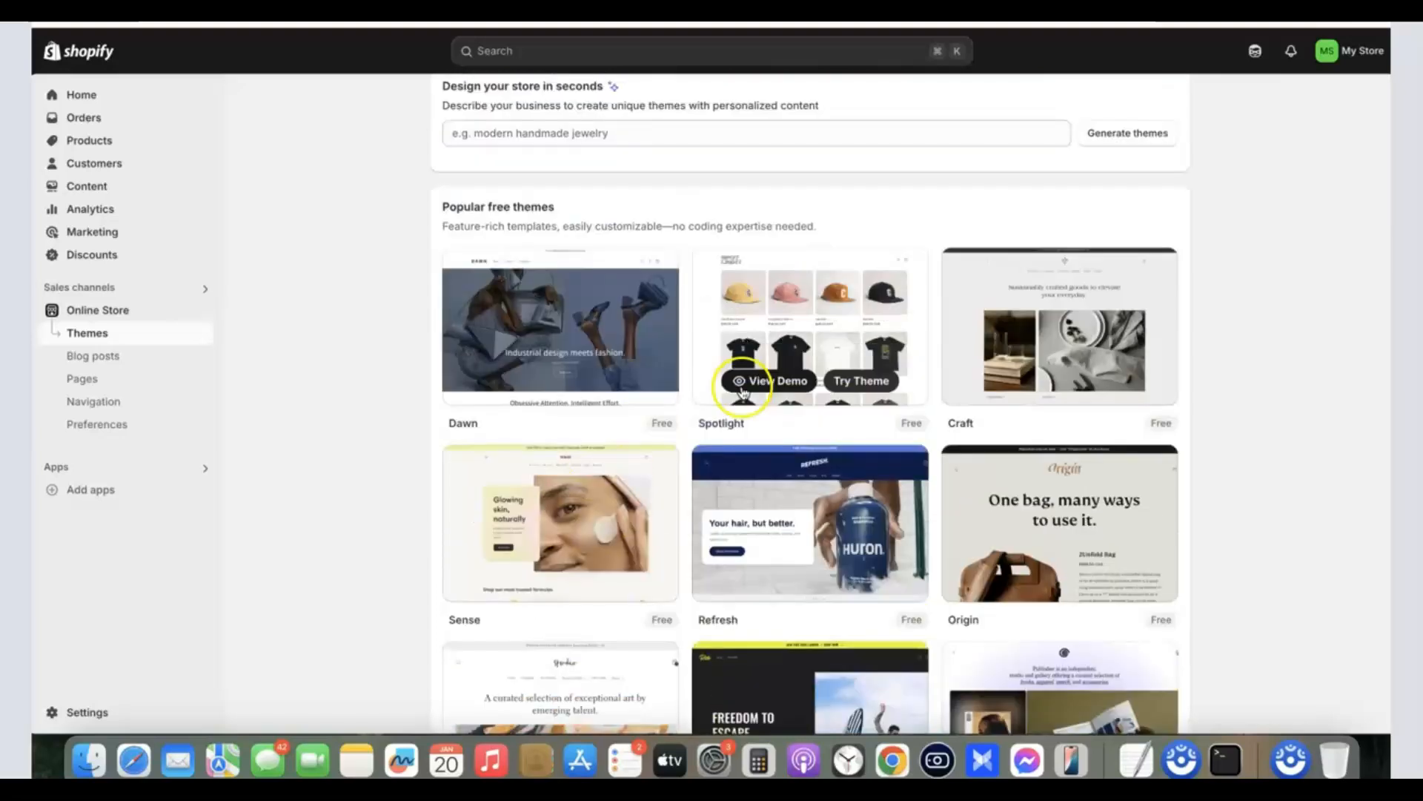
scroll(707, 317, "up", 1)
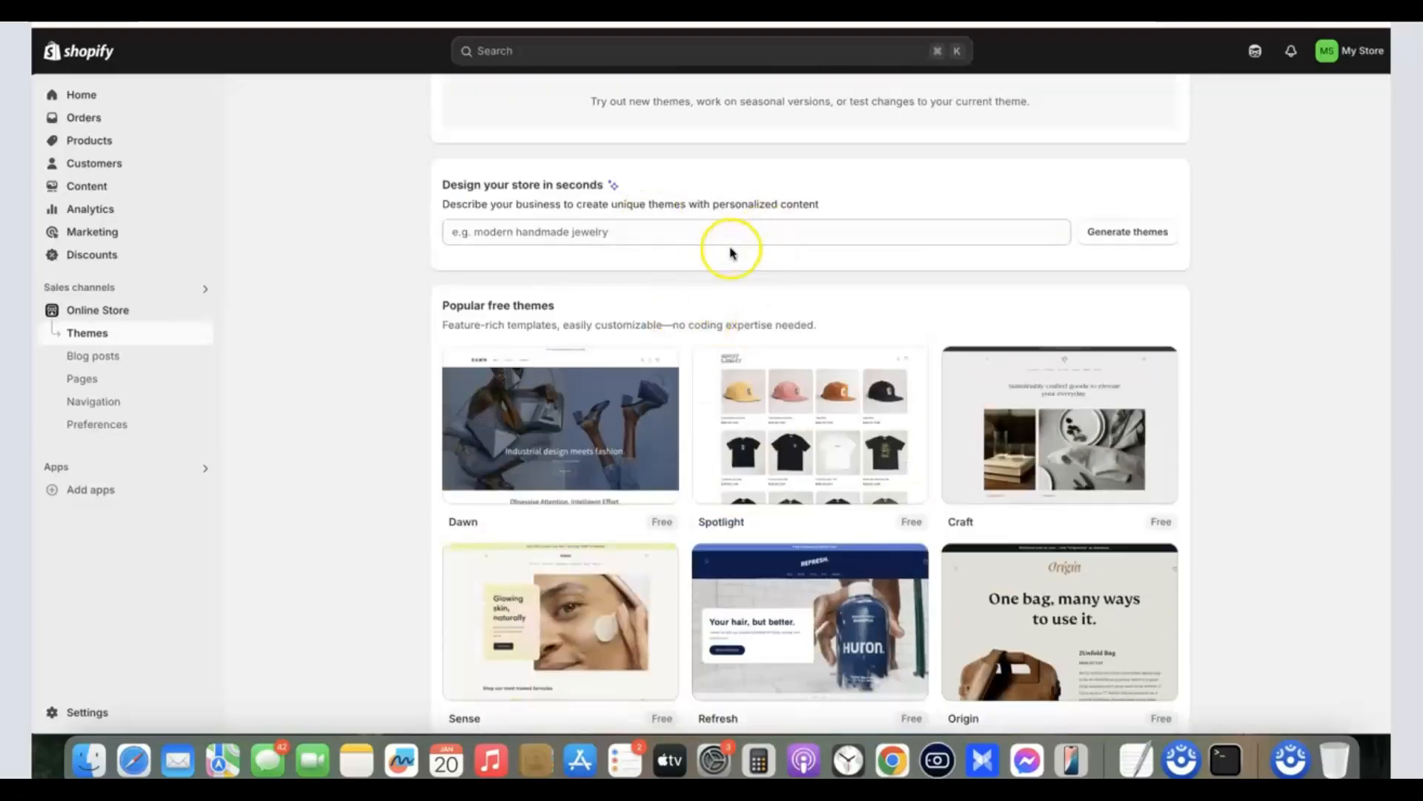
scroll(722, 239, "down", 2)
mouse_move(474, 519)
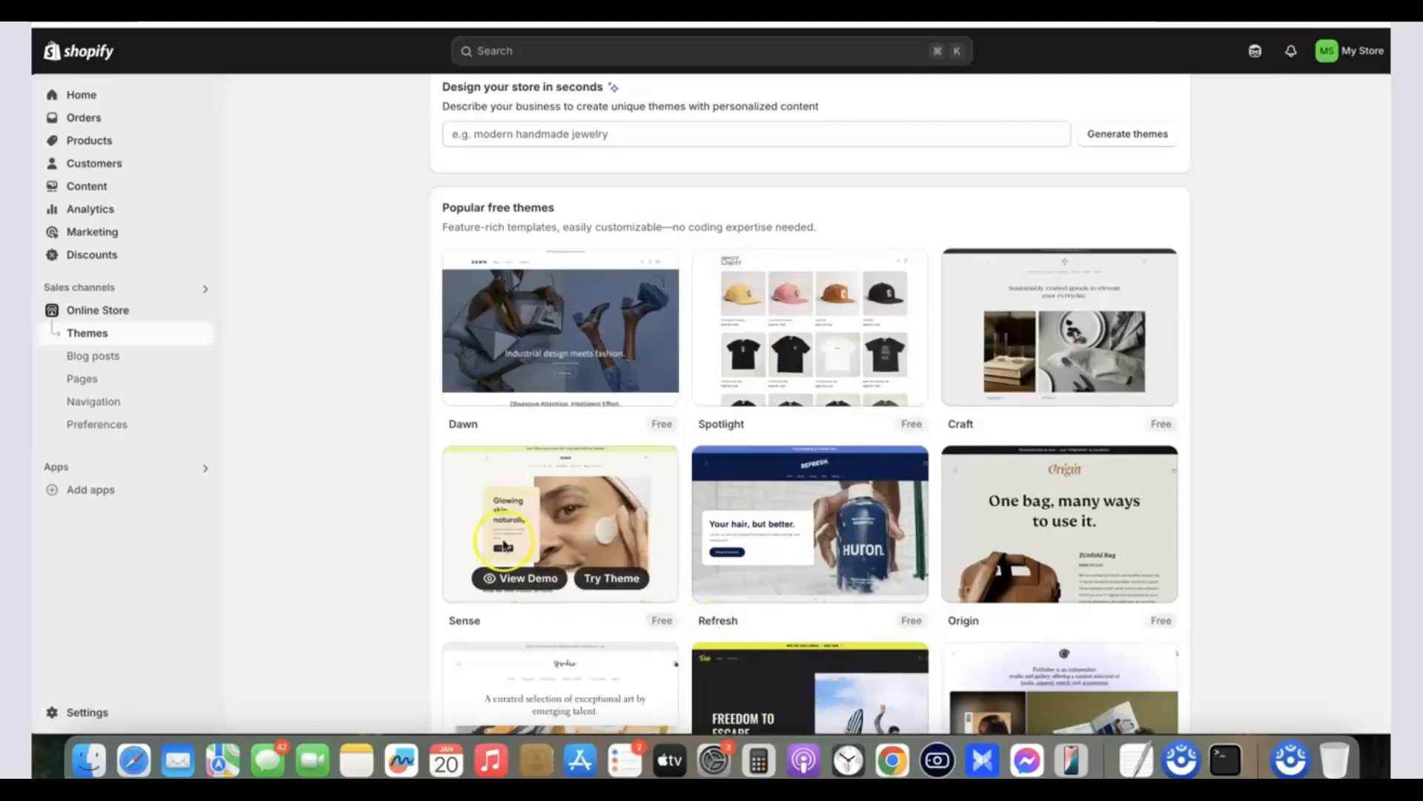
scroll(865, 474, "down", 4)
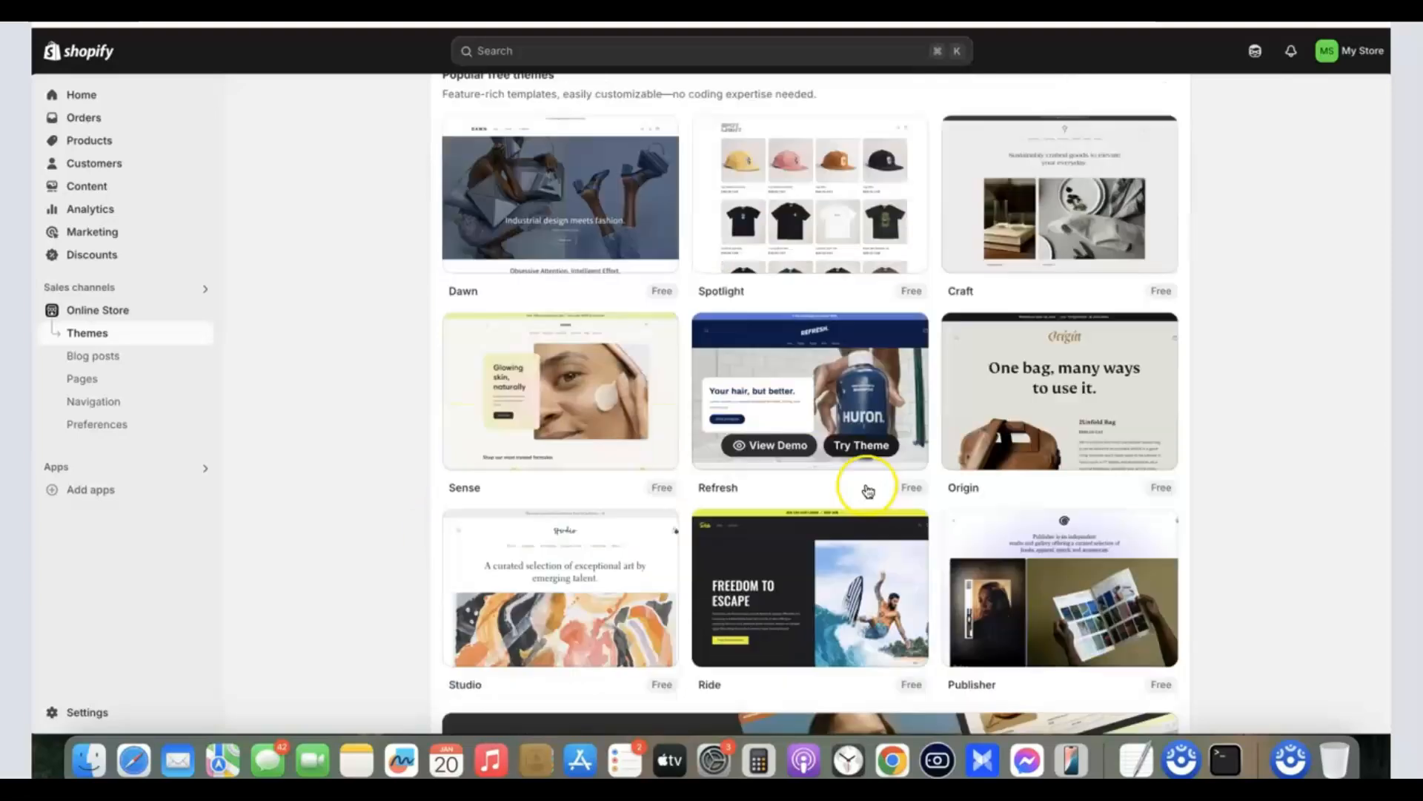
- Preview the Sense theme demo and open it in the theme editor to try it
left_click(565, 349)
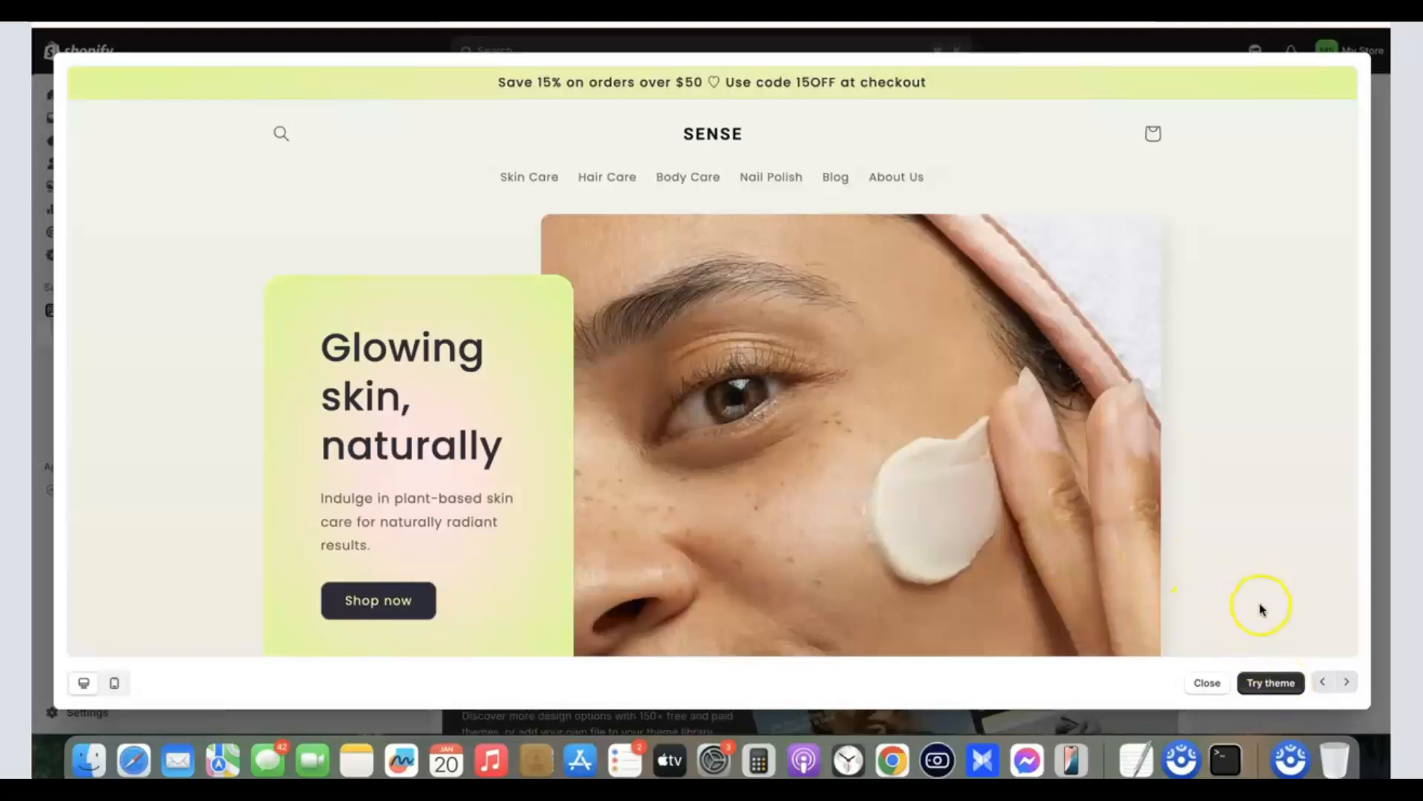
left_click(1271, 685)
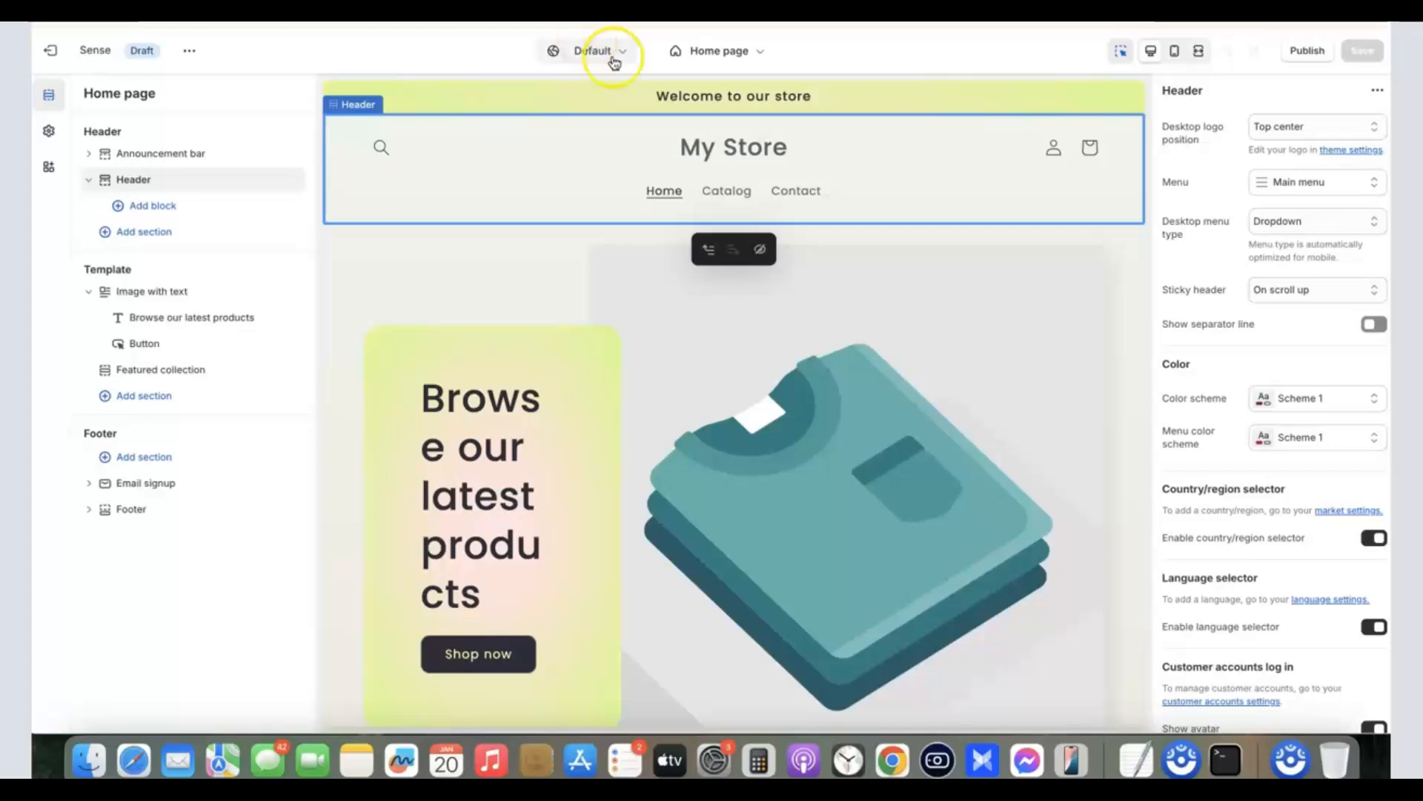
- Change the announcement bar text to 'Get Free Shipping on All Products'
left_click_drag(124, 205, 74, 142)
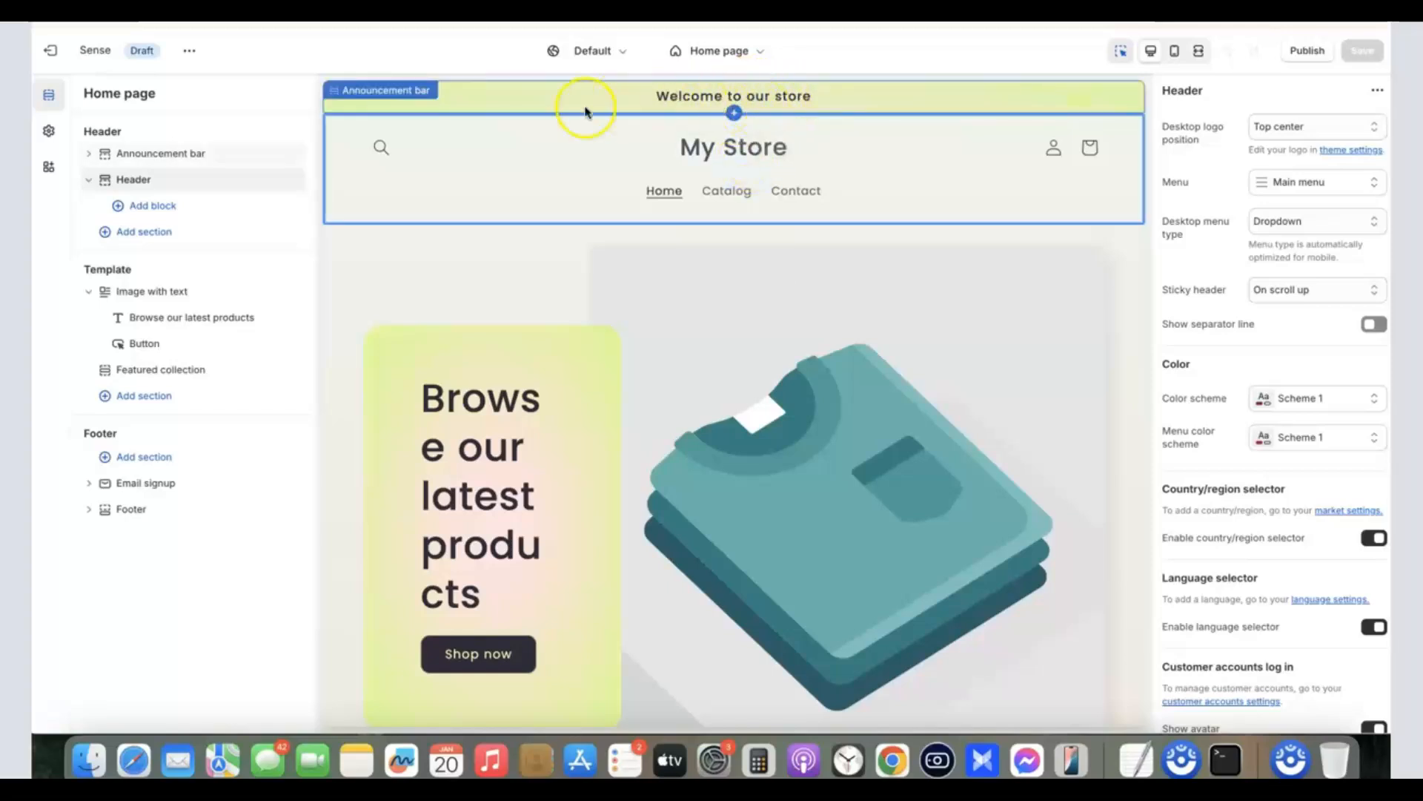
left_click(149, 153)
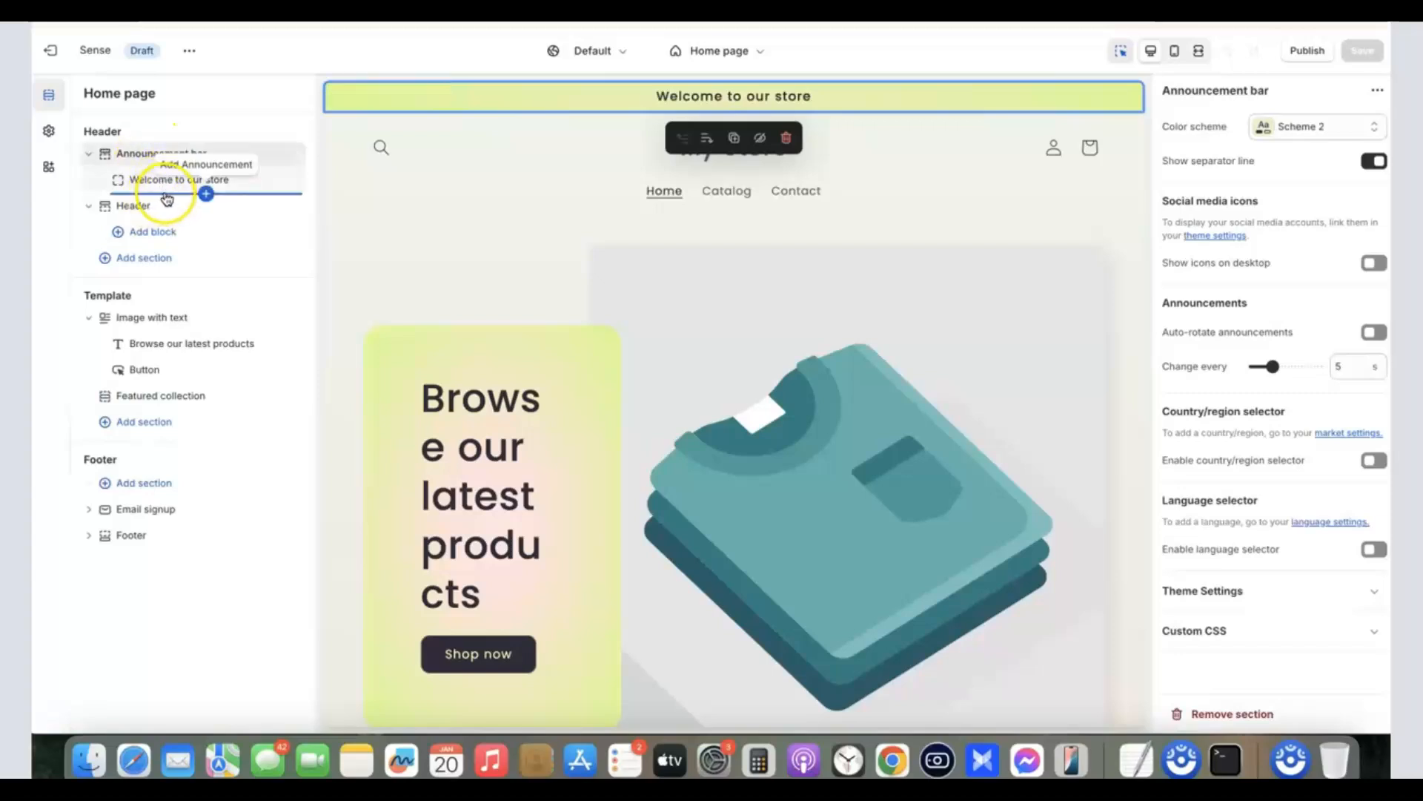
left_click(158, 179)
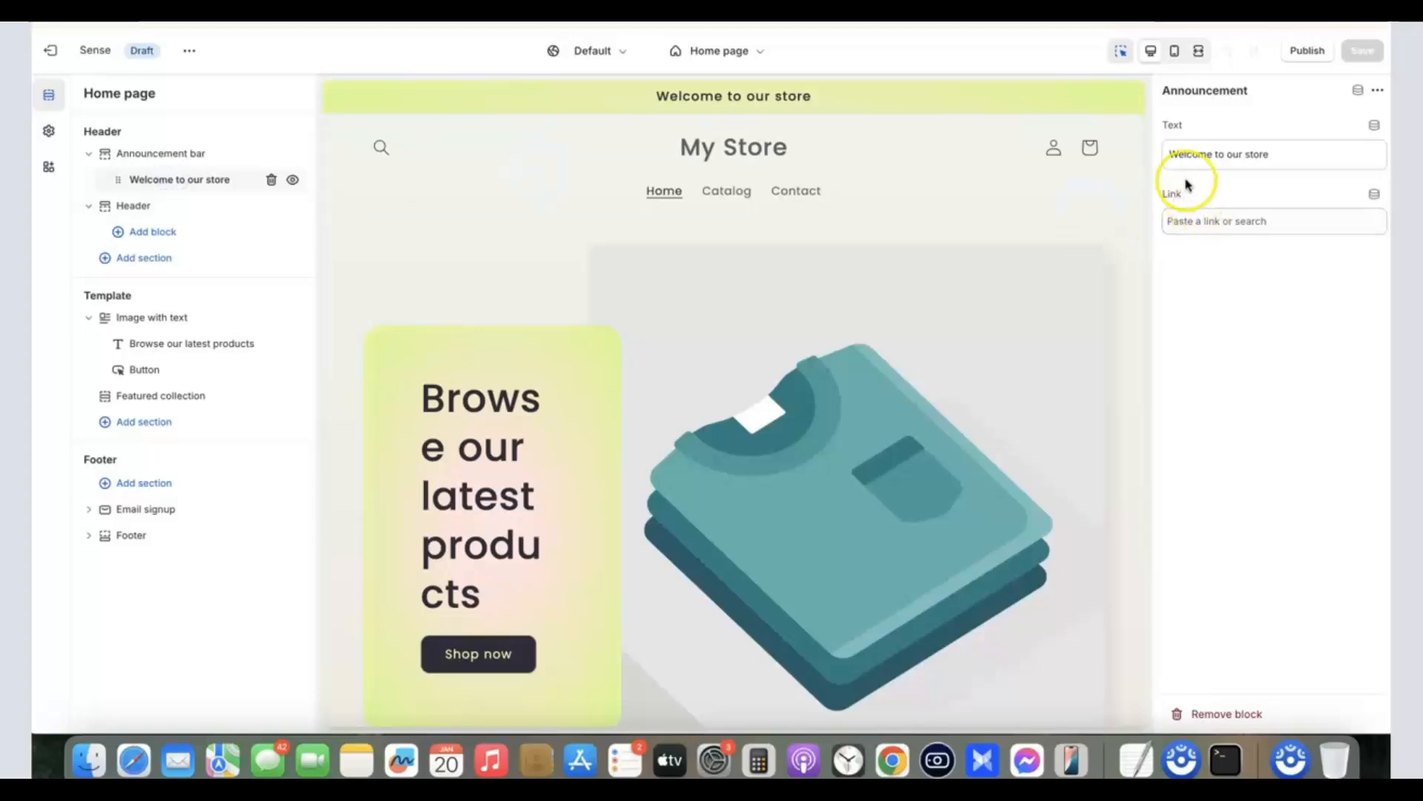
triple_click(1297, 155)
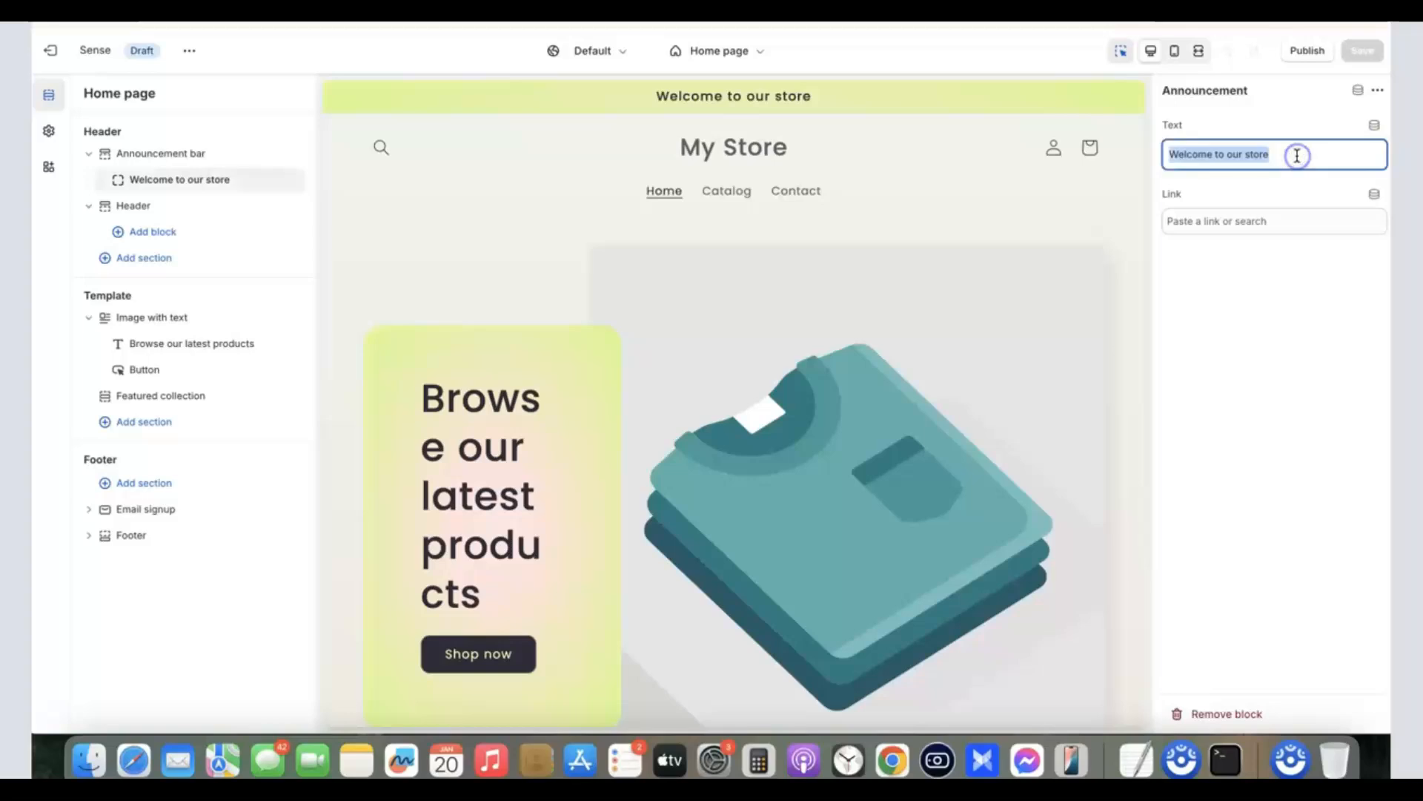
key("BackSpace")
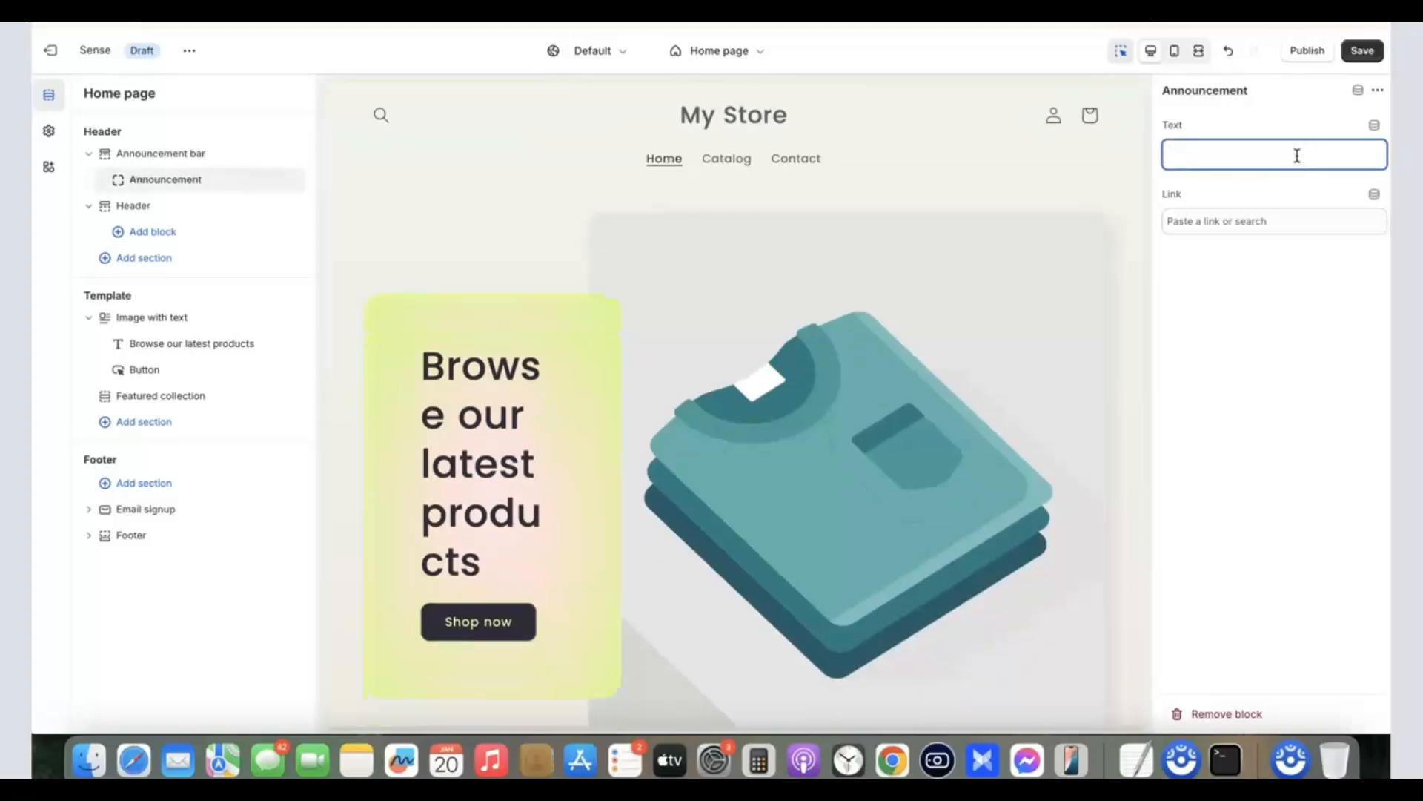
type("Get Free Shipping on All Products")
left_click(1237, 157)
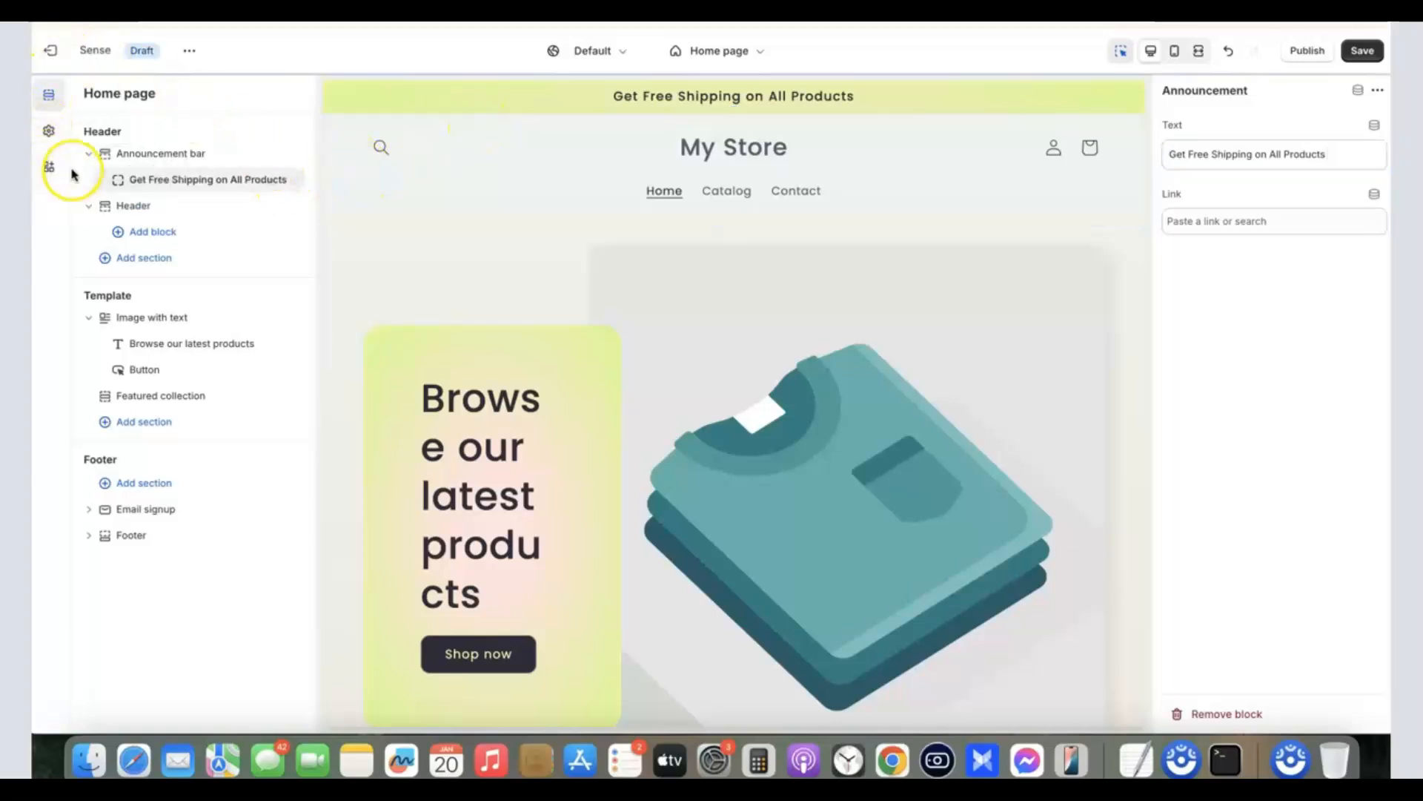
- Open the Logo theme settings and look through the logo image picker without selecting an image
left_click(49, 131)
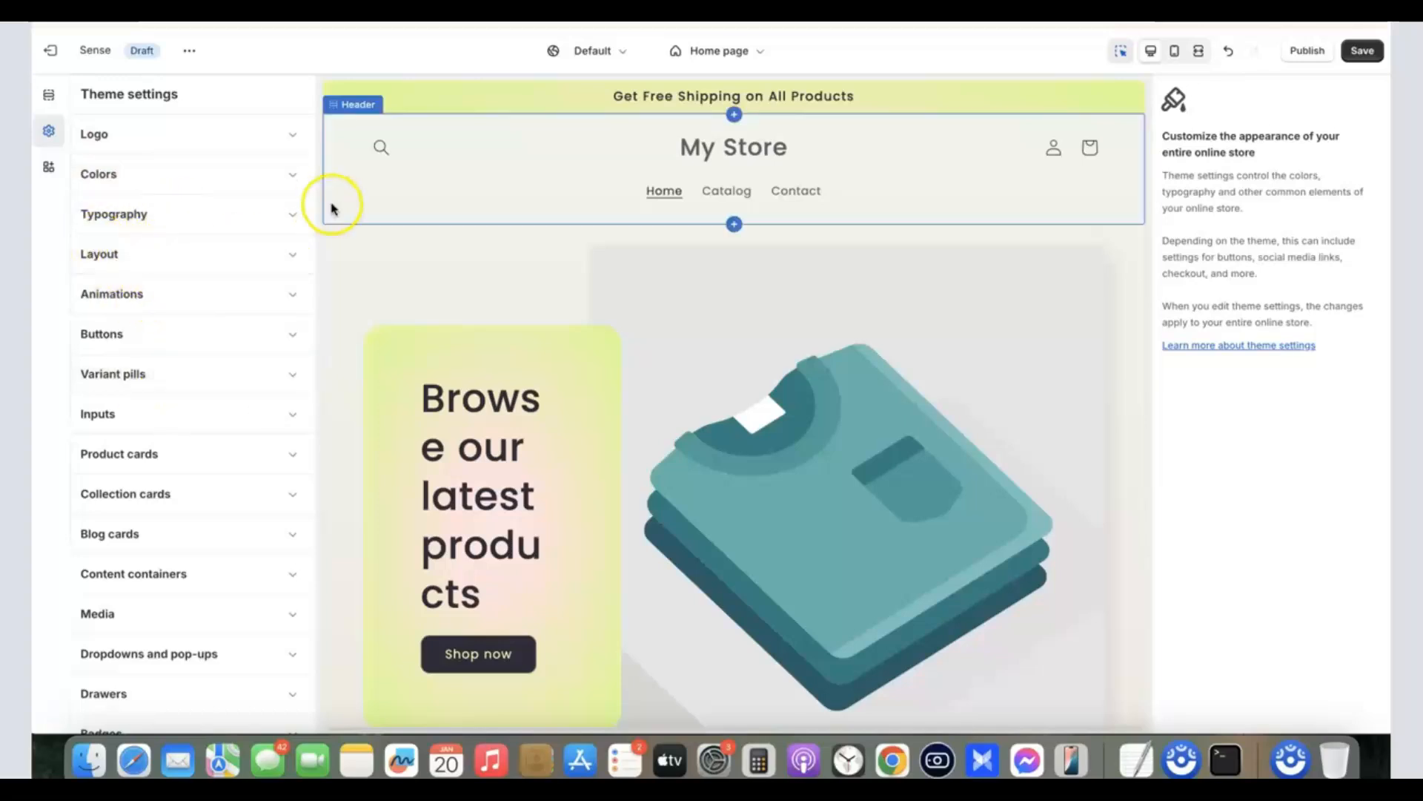
left_click(117, 143)
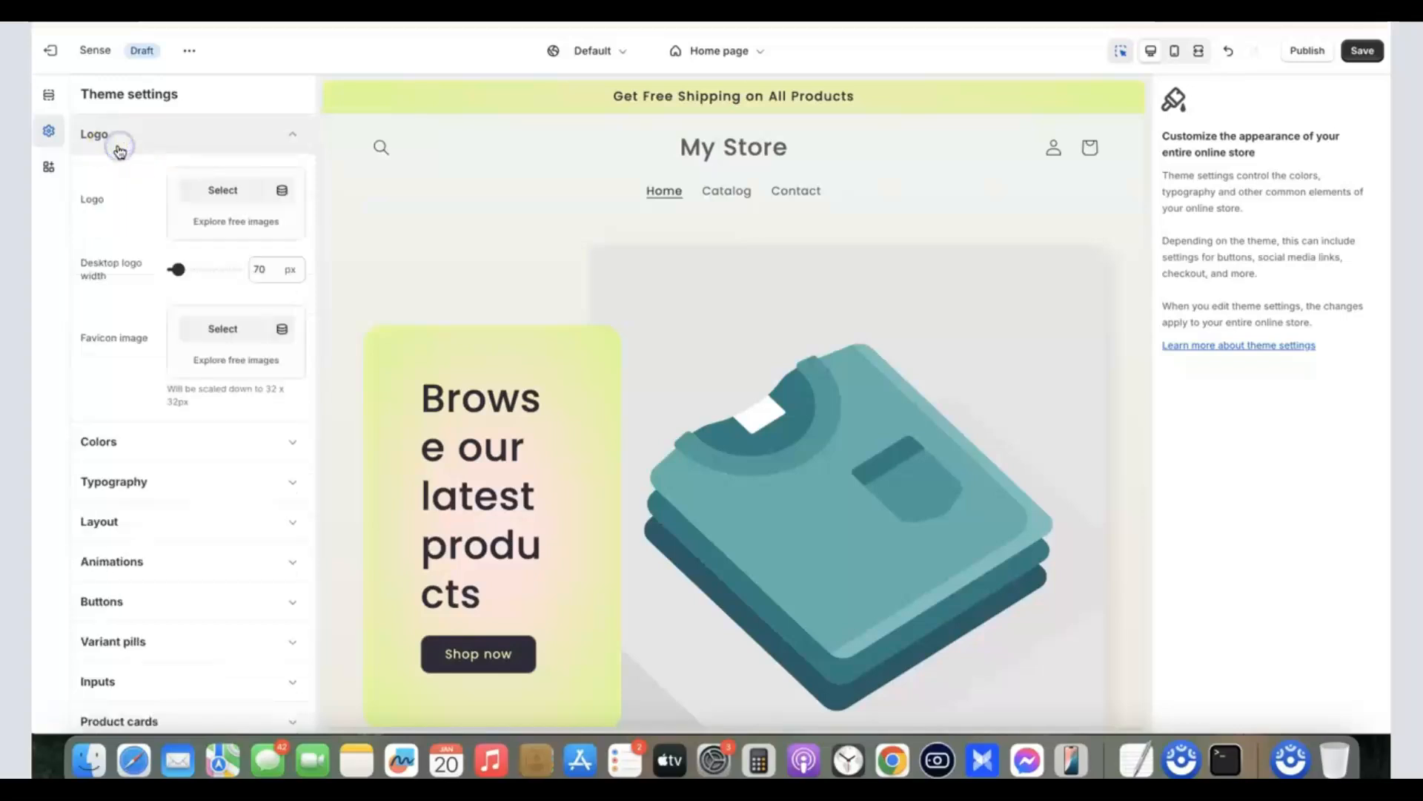
left_click(223, 190)
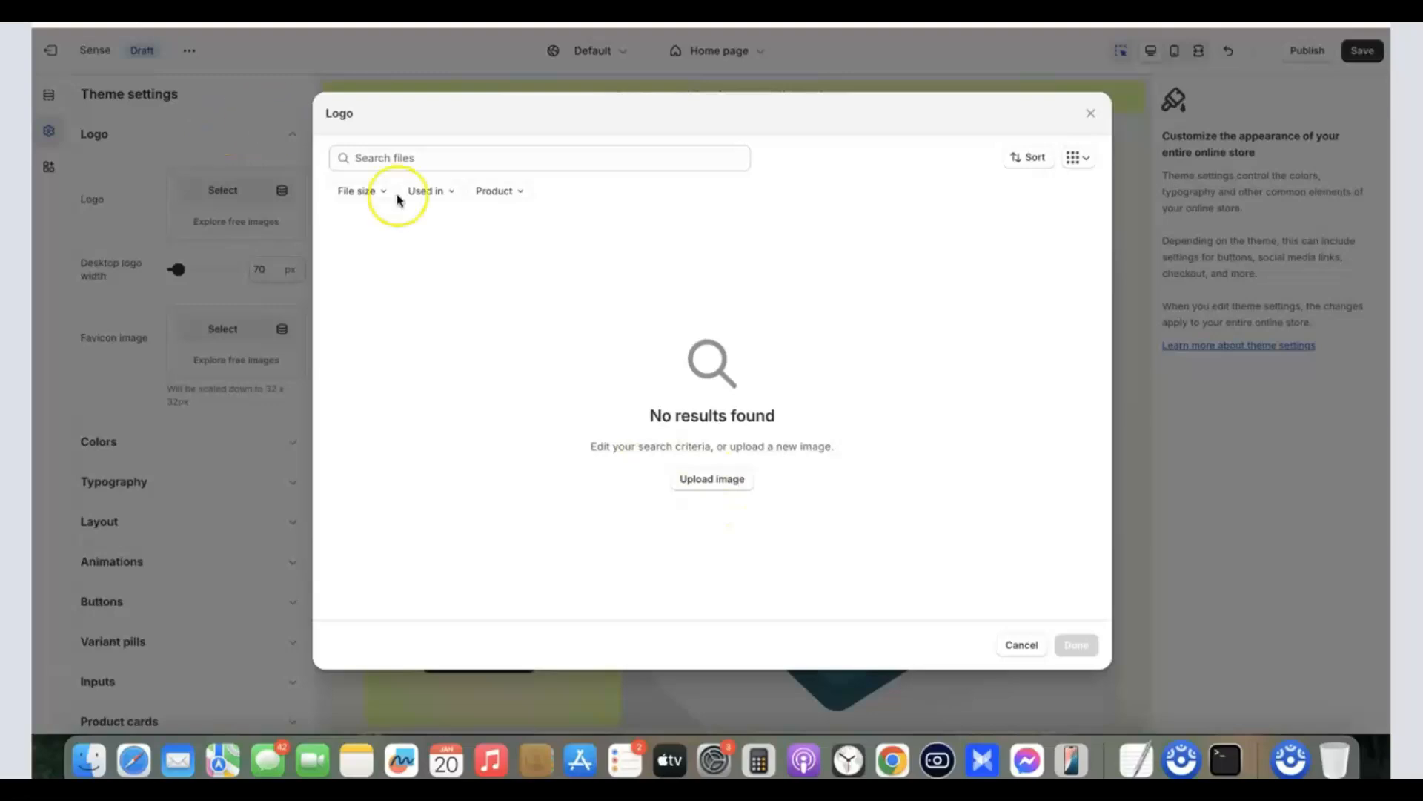
left_click(1023, 644)
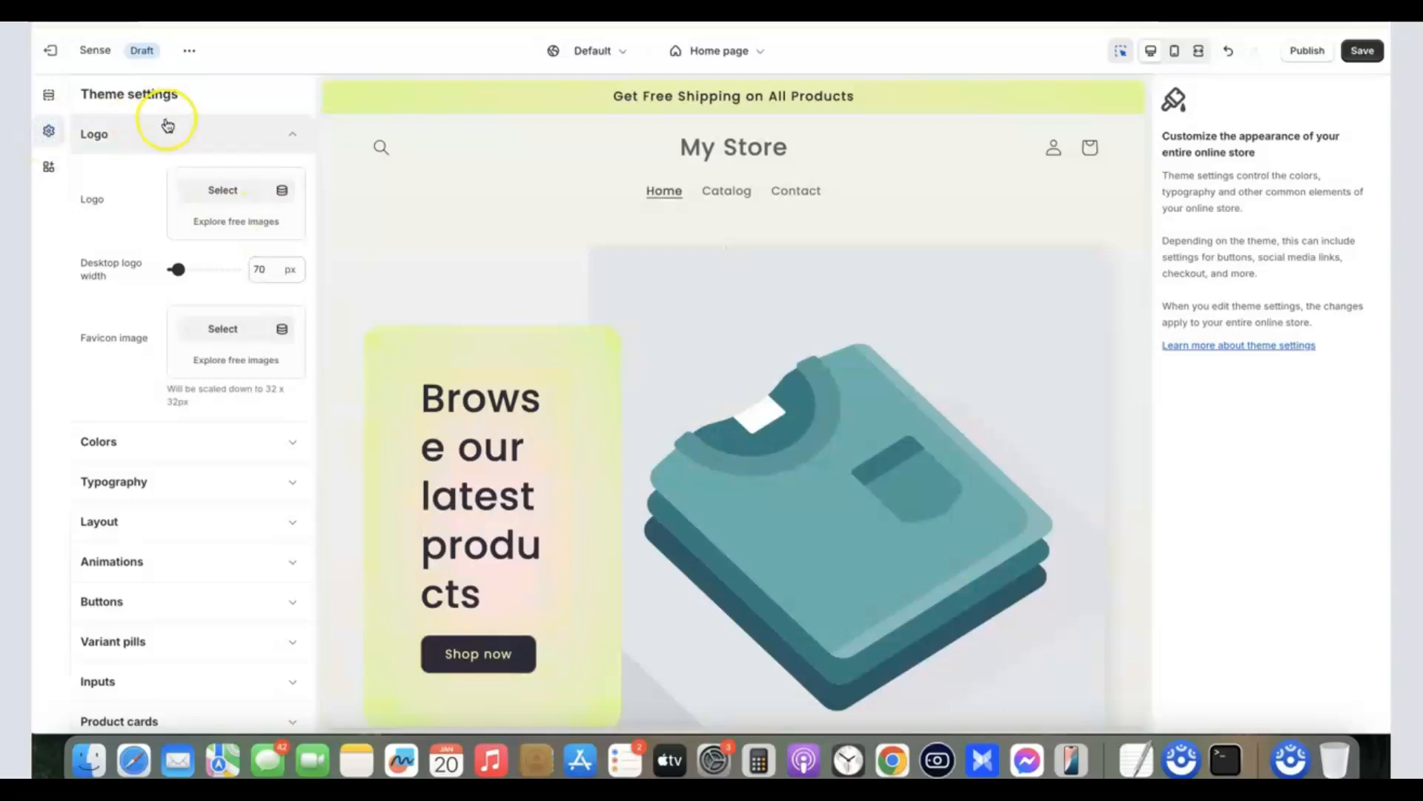
- Expand the Colors theme settings and review the available colour schemes against the page preview
scroll(117, 278, "down", 3)
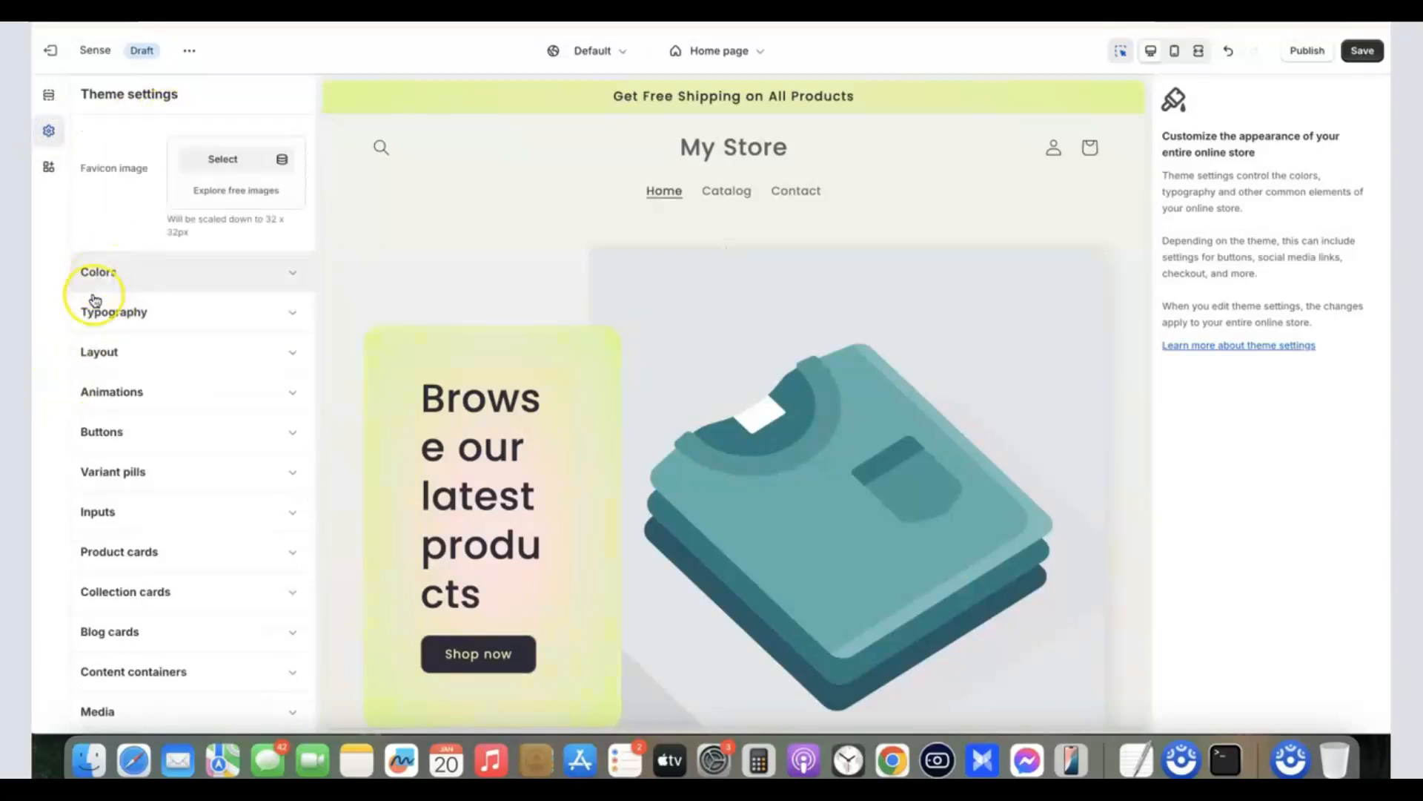
left_click(248, 280)
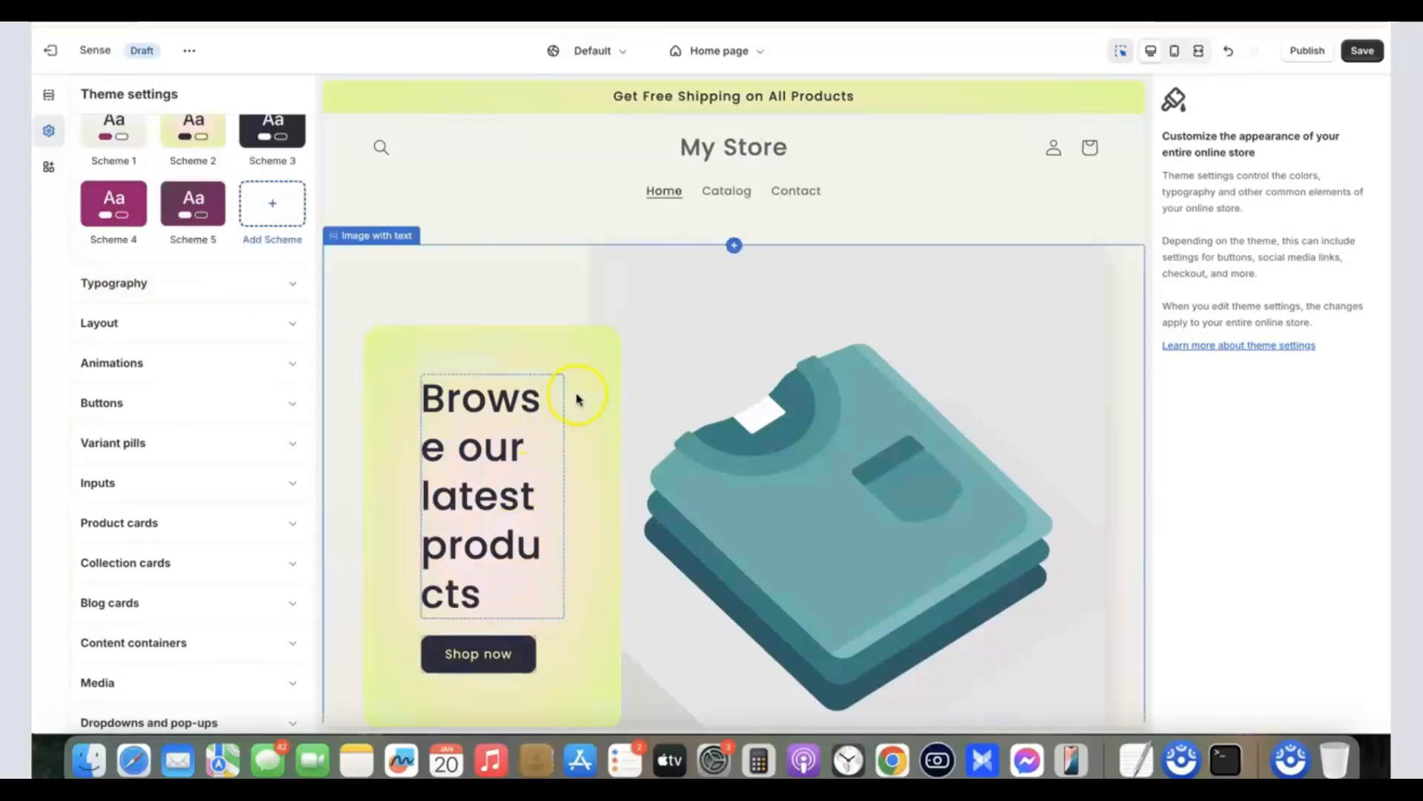
scroll(527, 326, "down", 10)
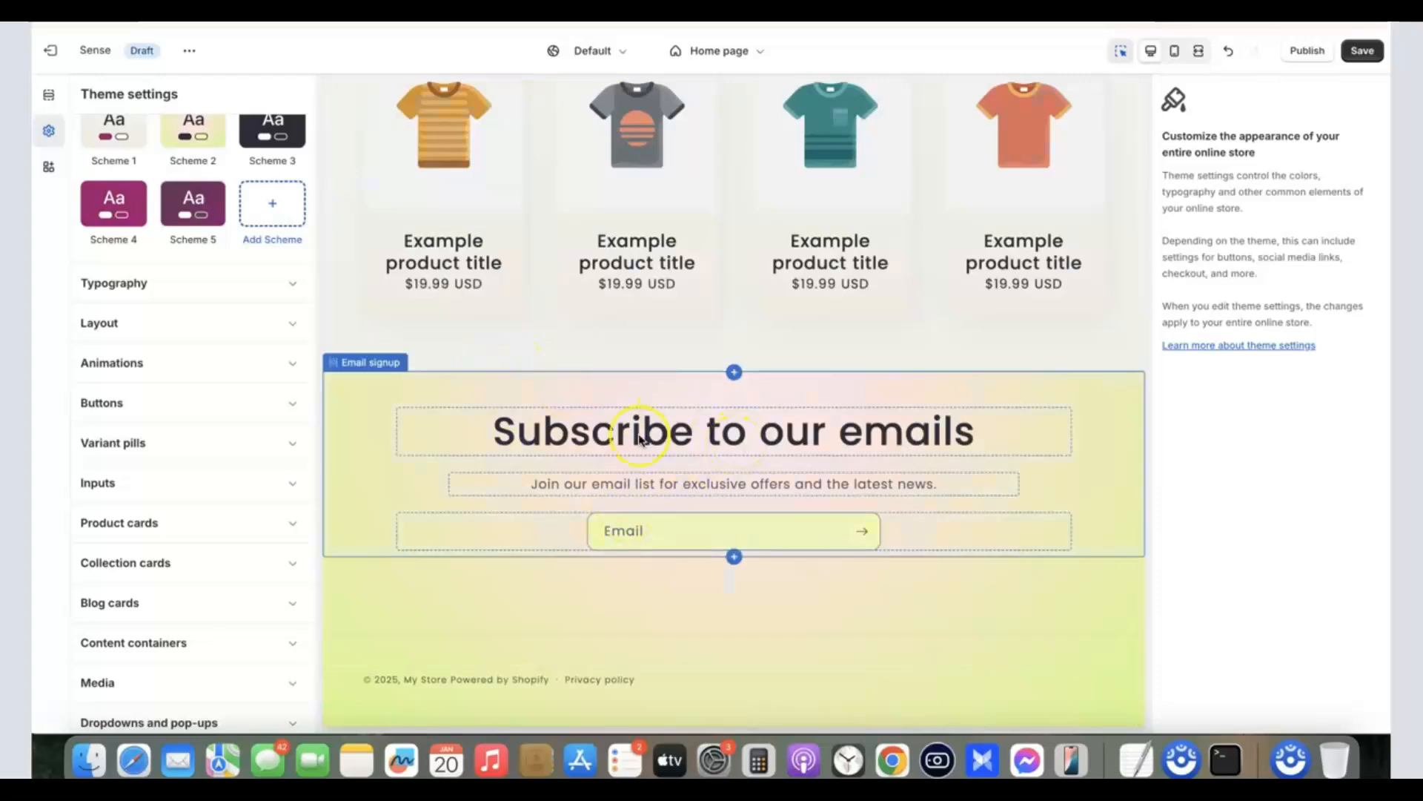
scroll(152, 200, "up", 3)
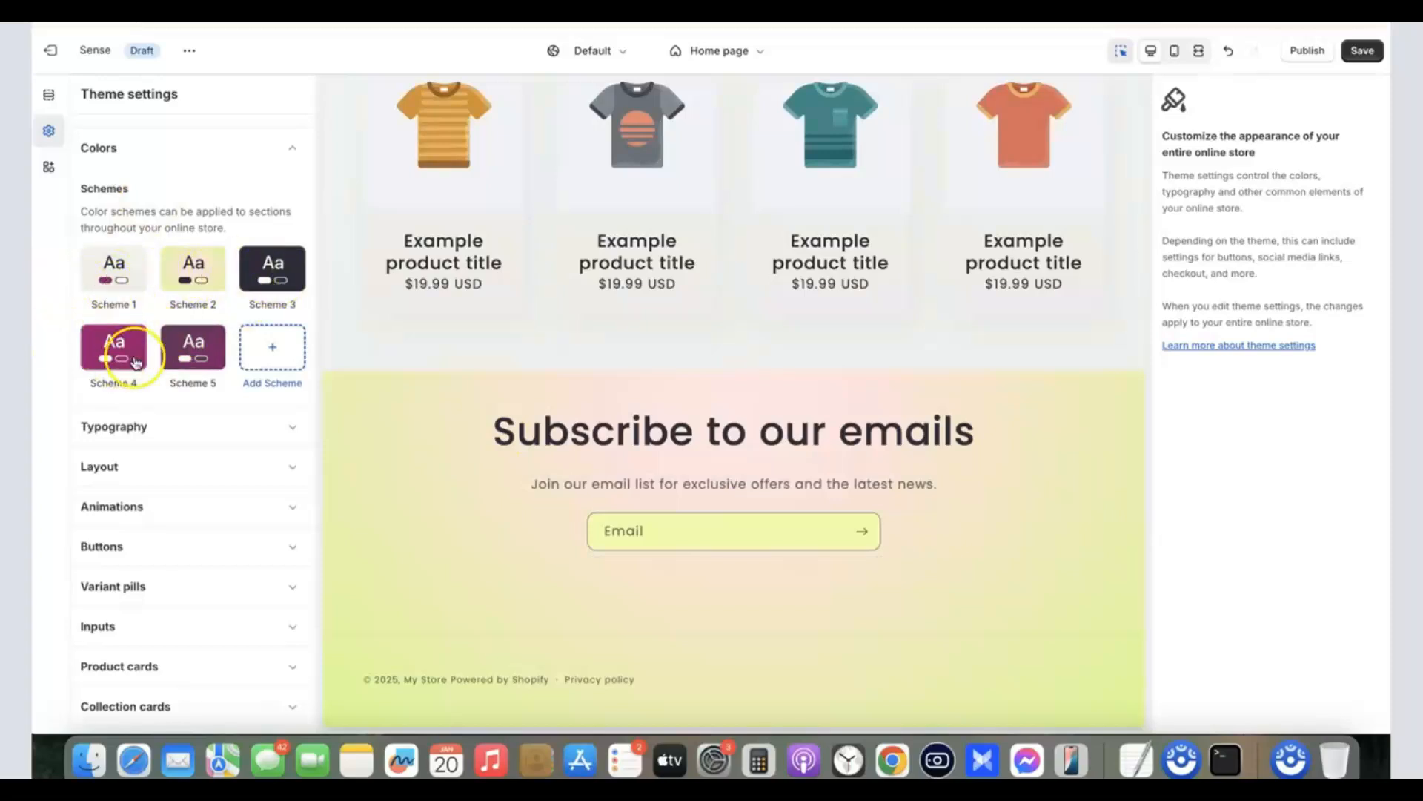
- Open Scheme 1 and change its background gradient's first colour stop to #717C67
left_click(117, 272)
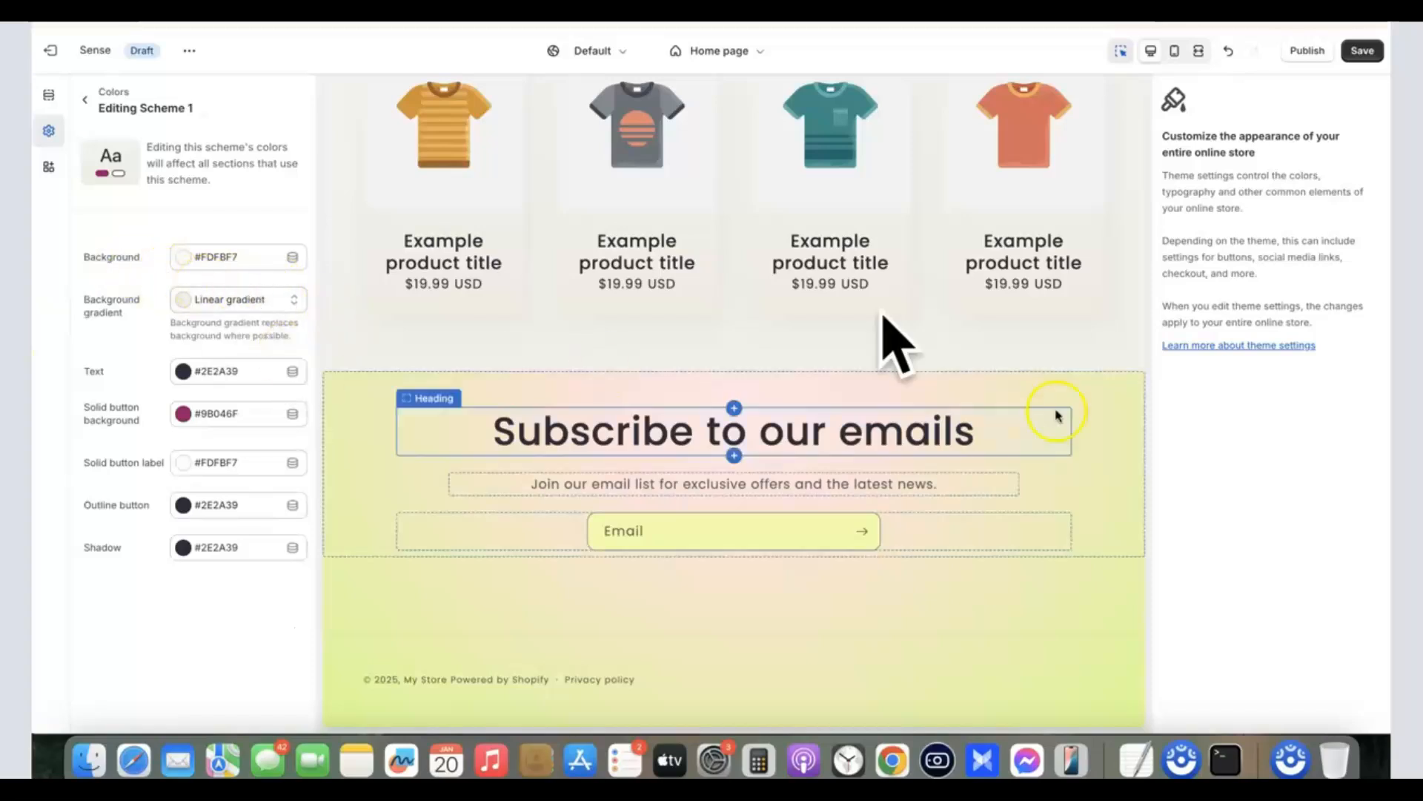
left_click(184, 301)
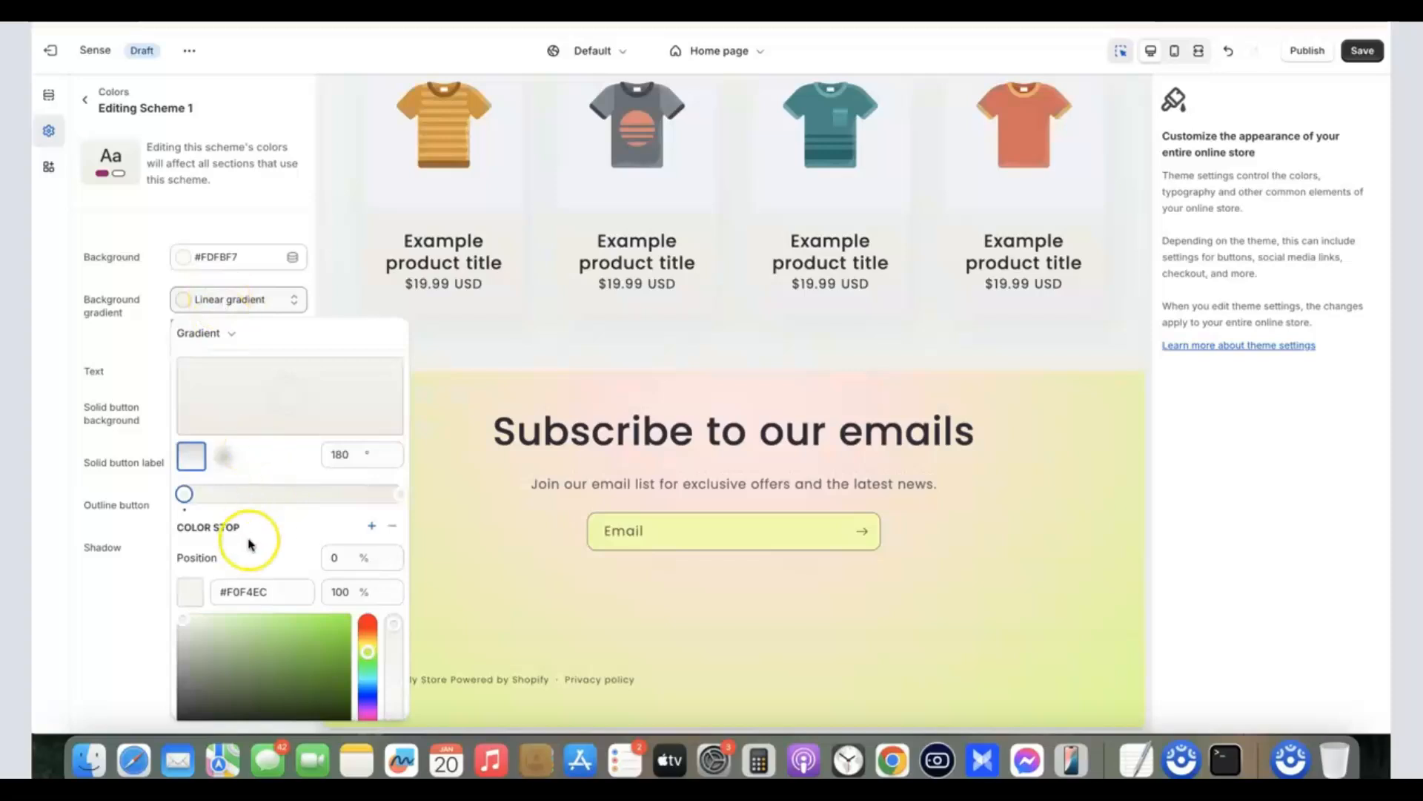
left_click_drag(194, 635, 207, 690)
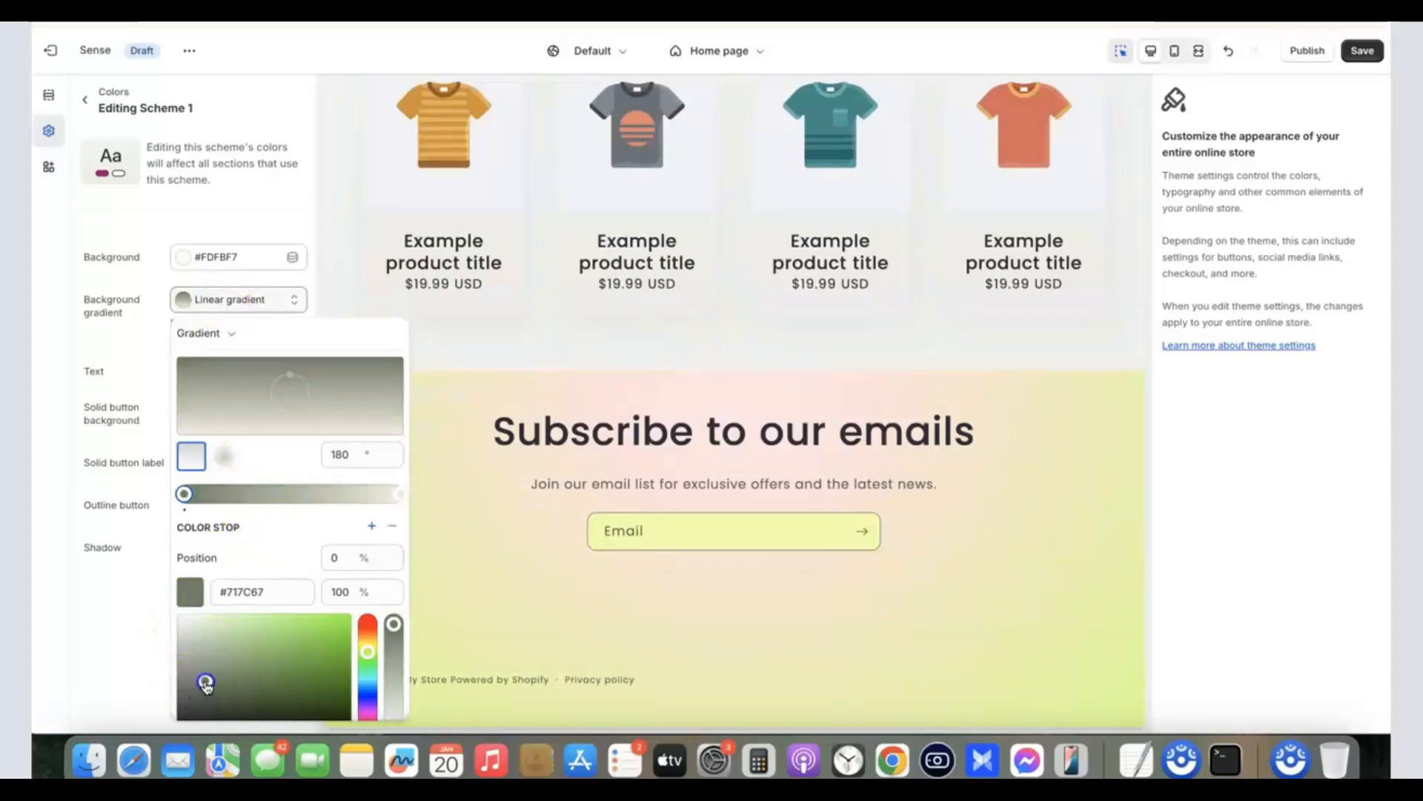
scroll(322, 636, "down", 5)
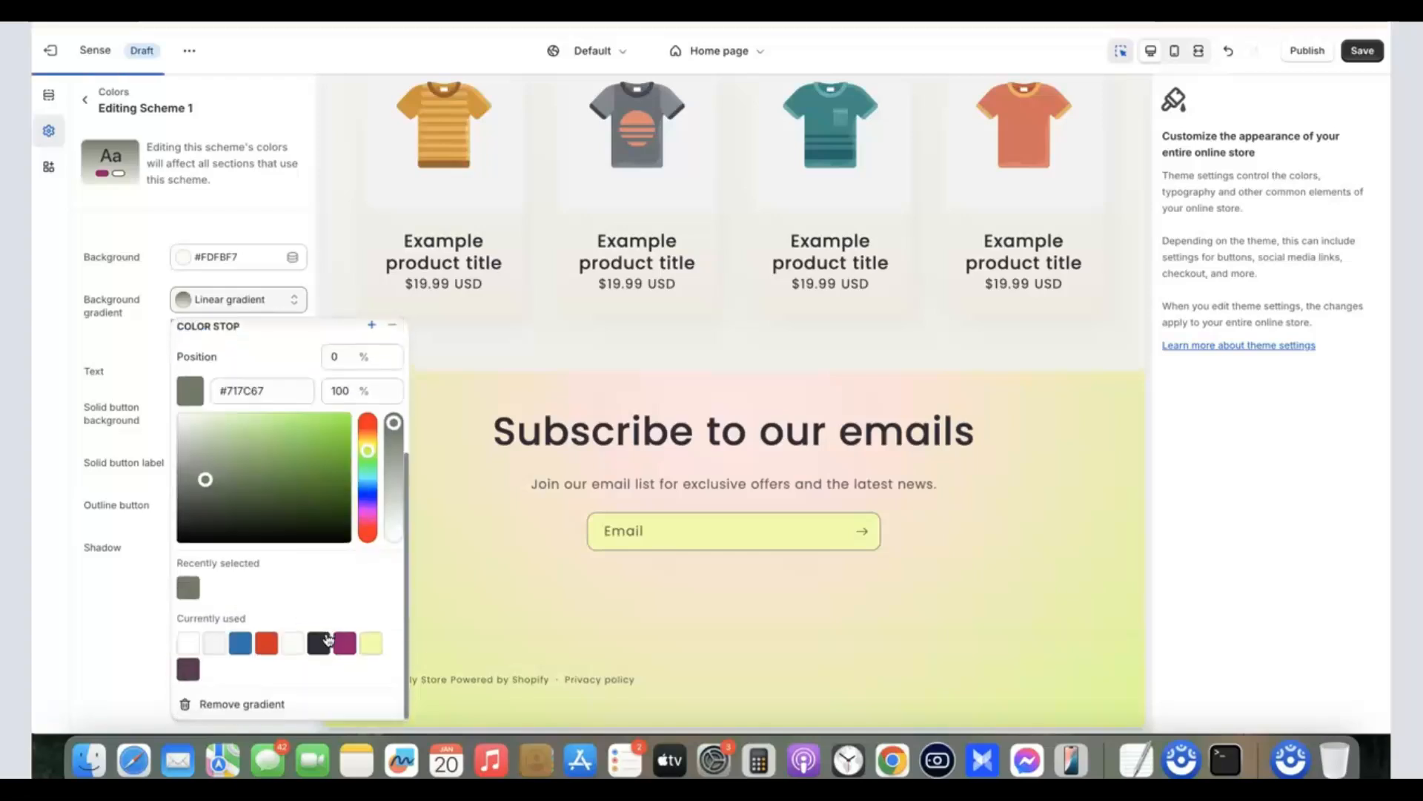
- Remove Scheme 1's background gradient and return to the theme settings list
left_click(241, 703)
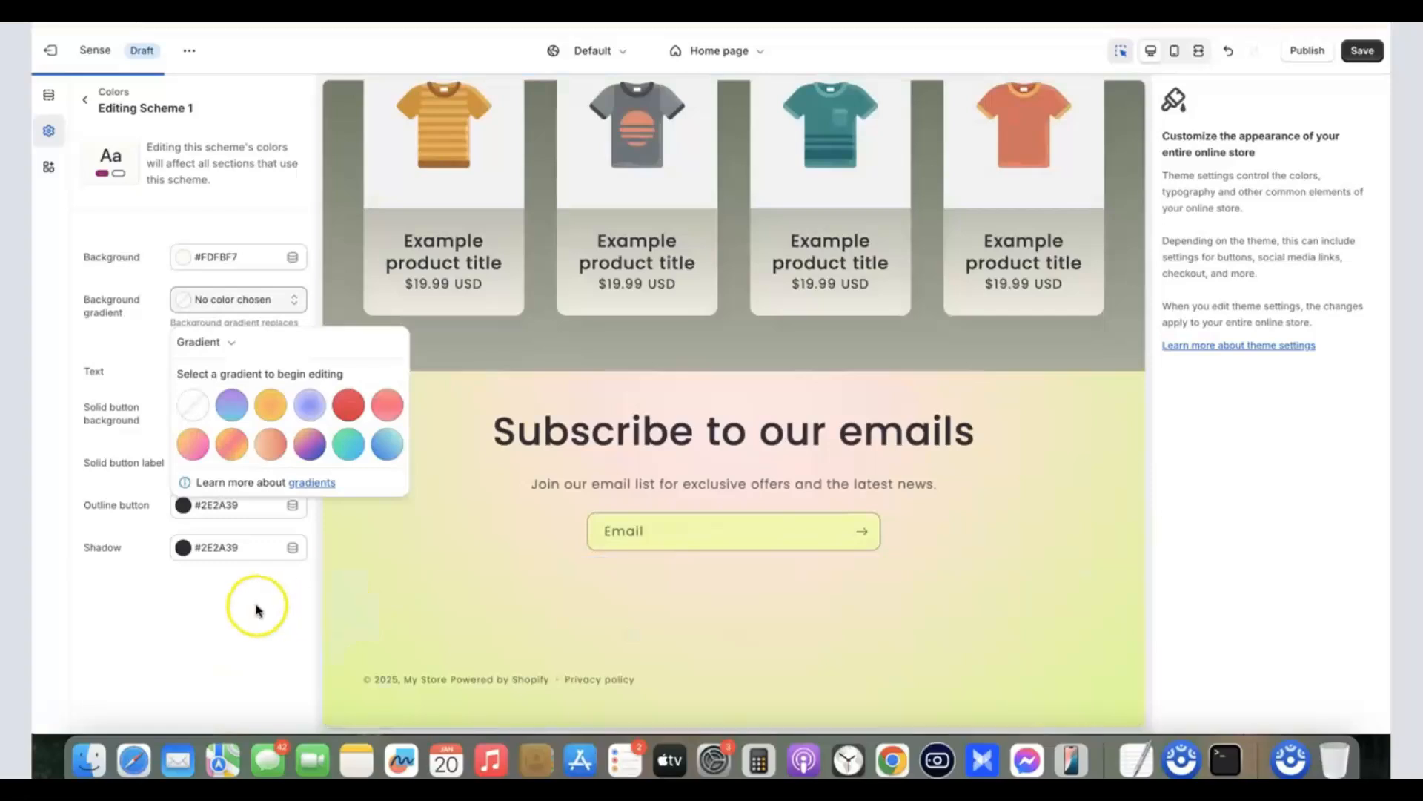
left_click(257, 610)
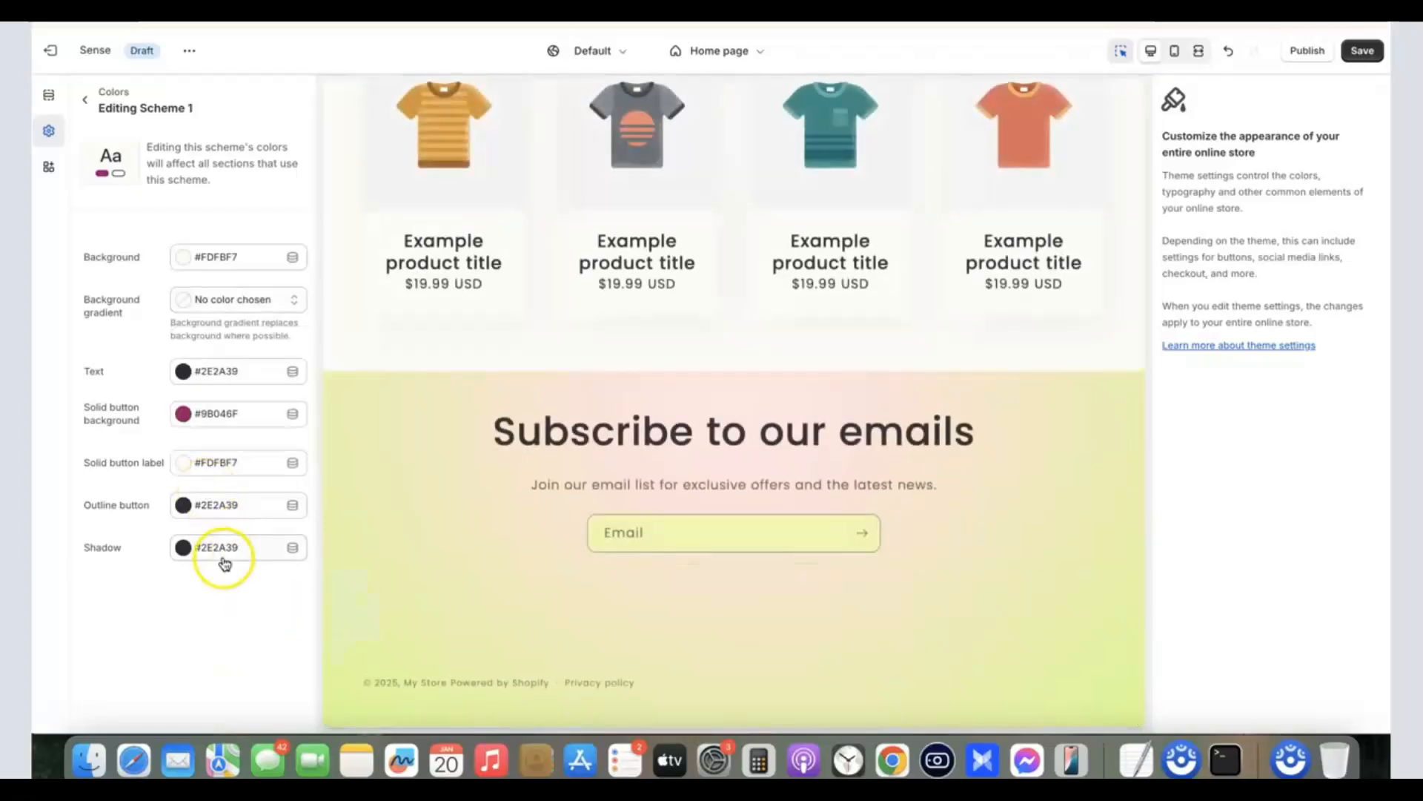
left_click(84, 100)
- Scroll through the home page preview to review how the colour schemes look
scroll(126, 222, "down", 3)
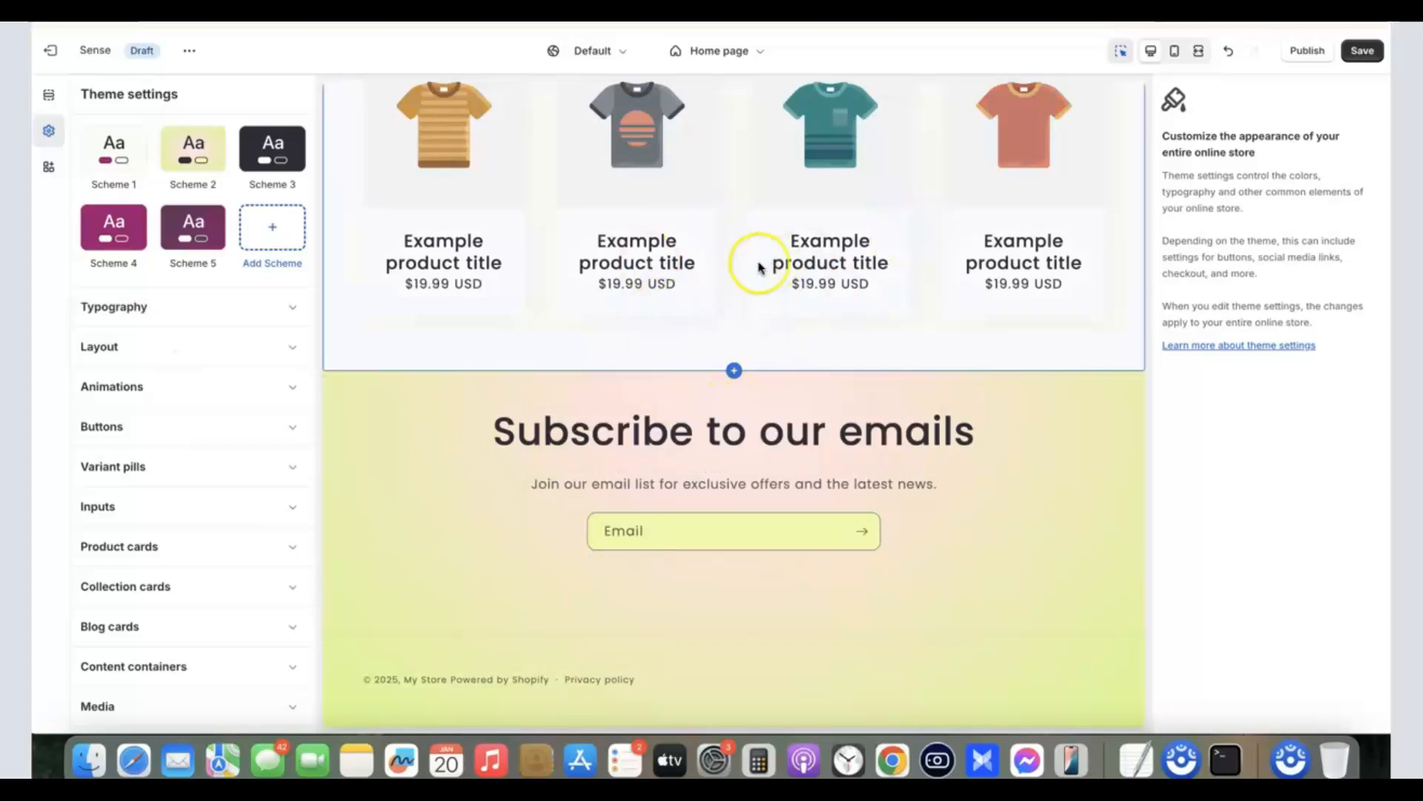
scroll(756, 268, "up", 4)
scroll(759, 269, "up", 8)
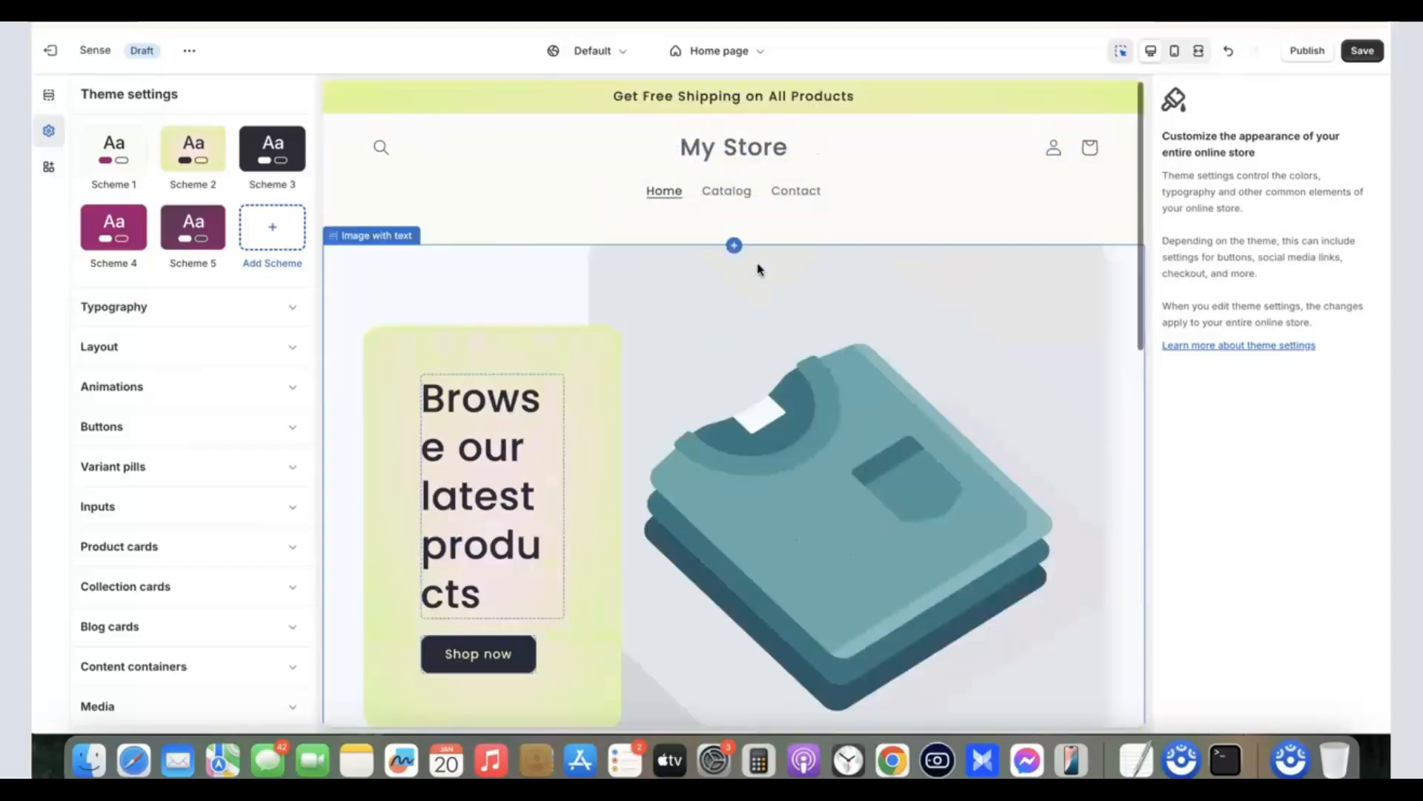
left_click(265, 354)
scroll(200, 338, "down", 2)
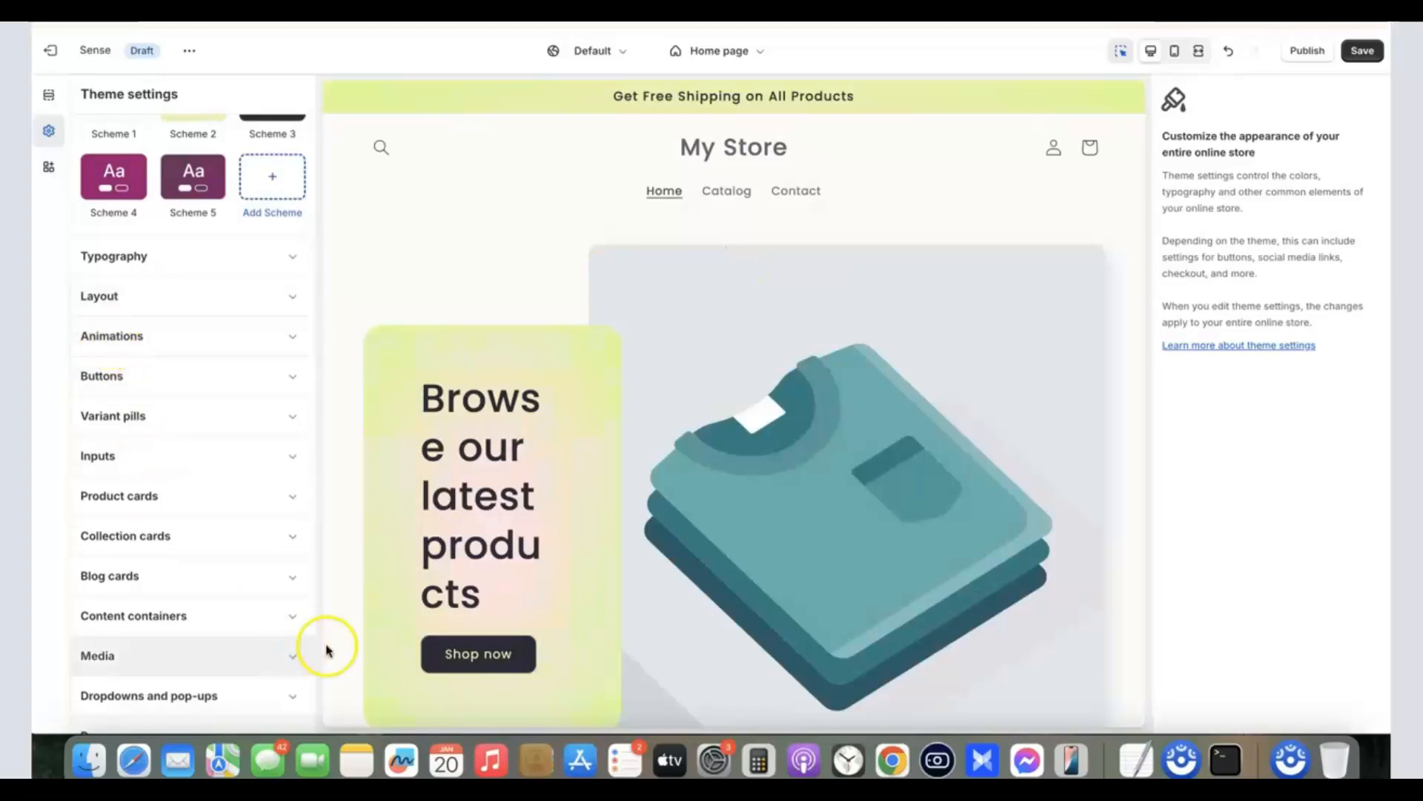
scroll(485, 615, "down", 3)
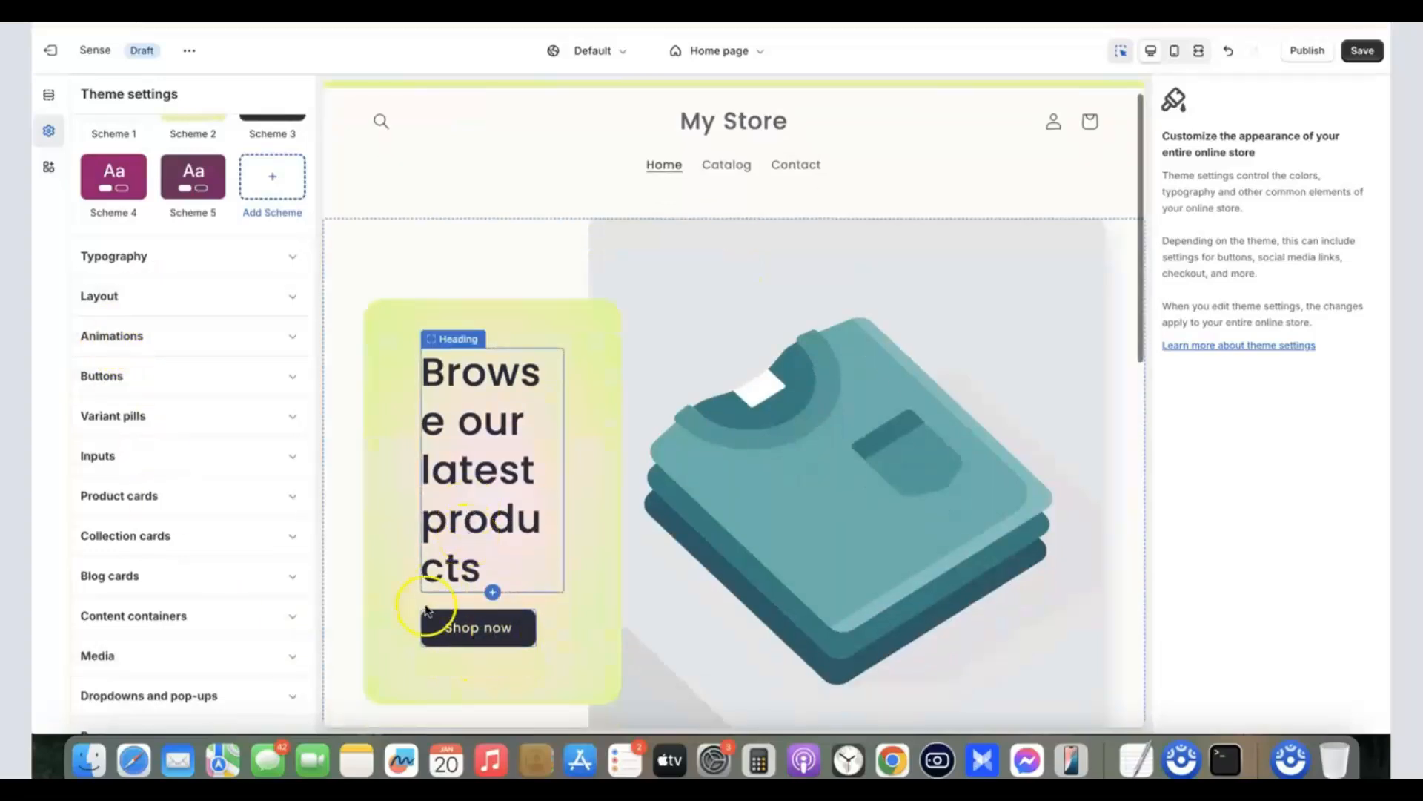
scroll(490, 615, "down", 5)
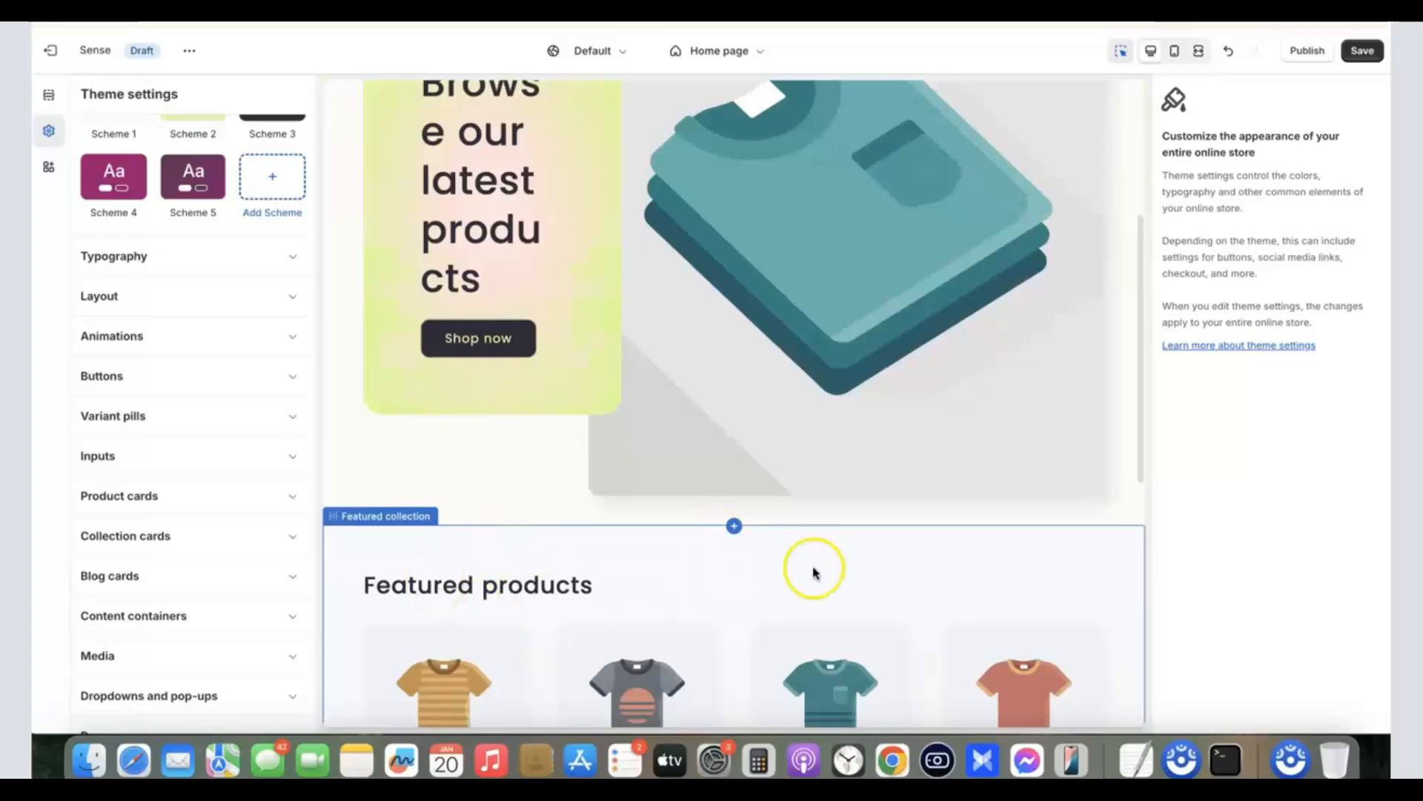
scroll(738, 547, "down", 5)
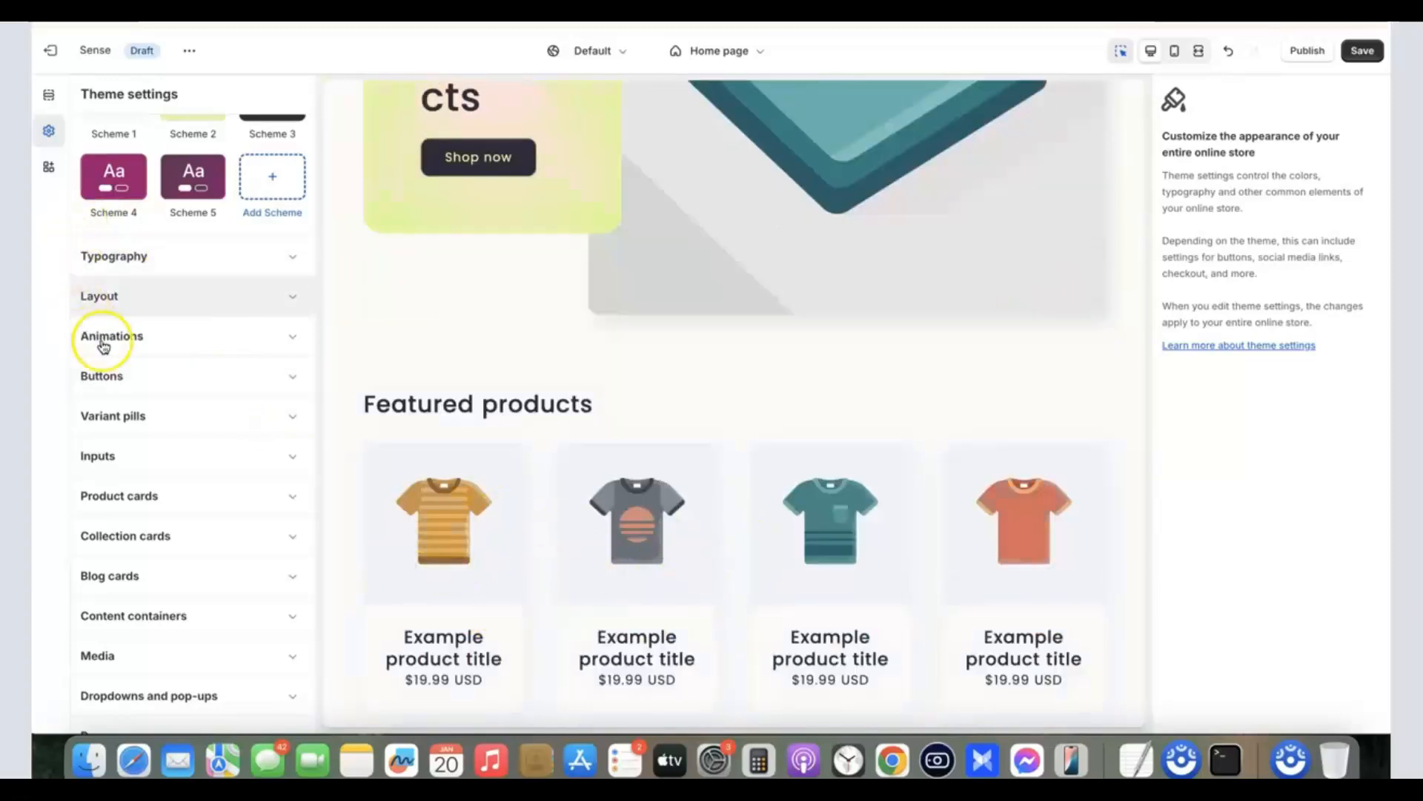
- Expand the Buttons settings to review border and shadow options, then browse the remaining theme settings
left_click(292, 375)
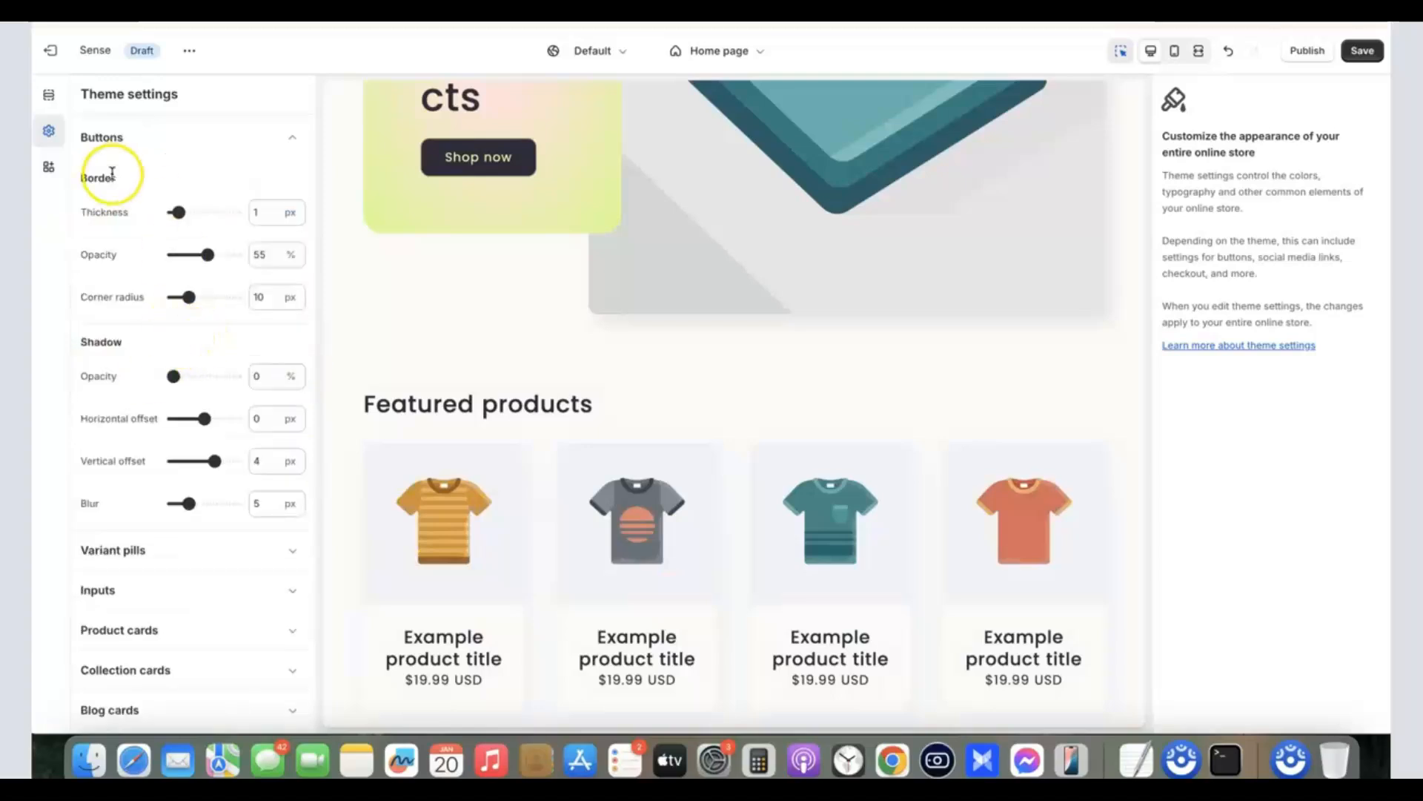
scroll(175, 388, "down", 5)
scroll(175, 404, "up", 8)
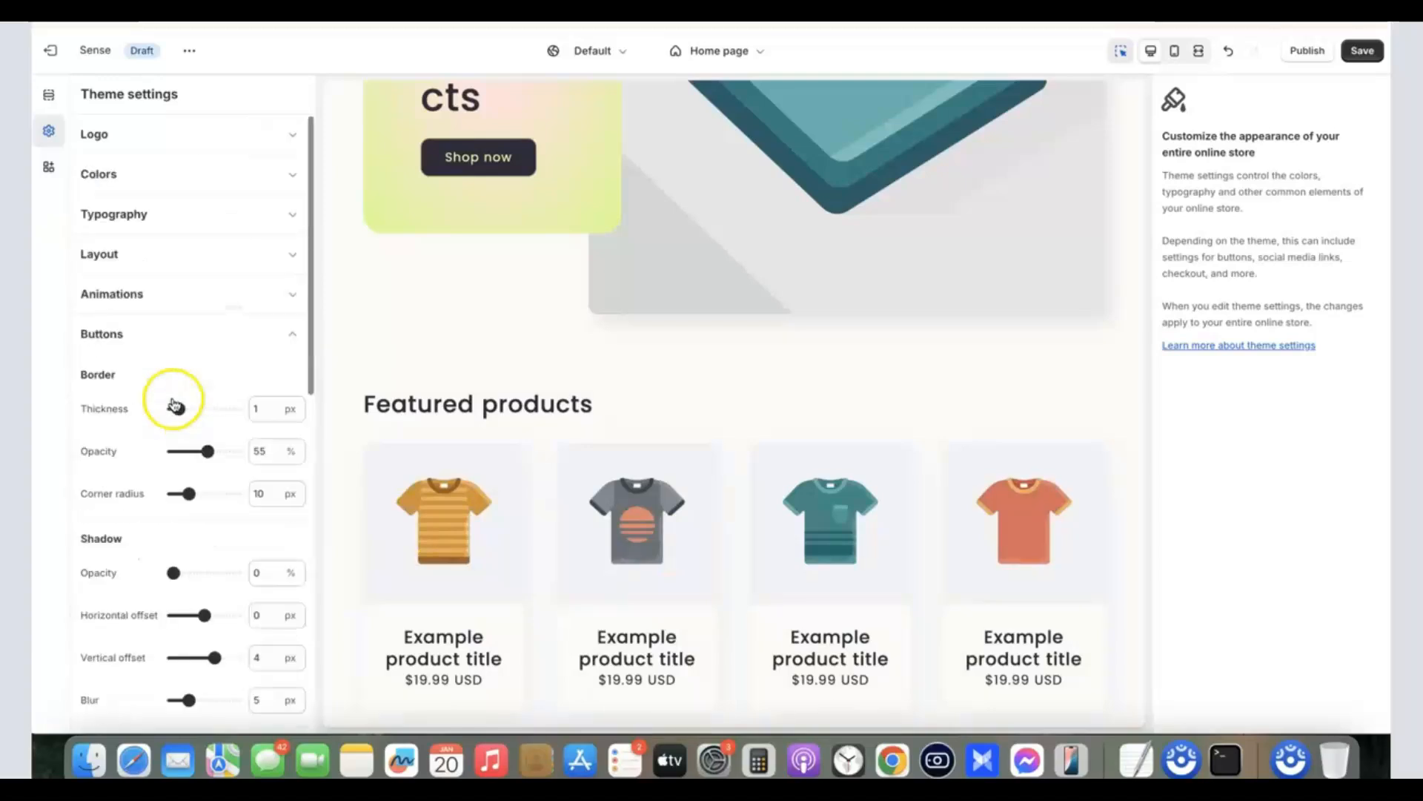
left_click(286, 338)
scroll(175, 327, "down", 2)
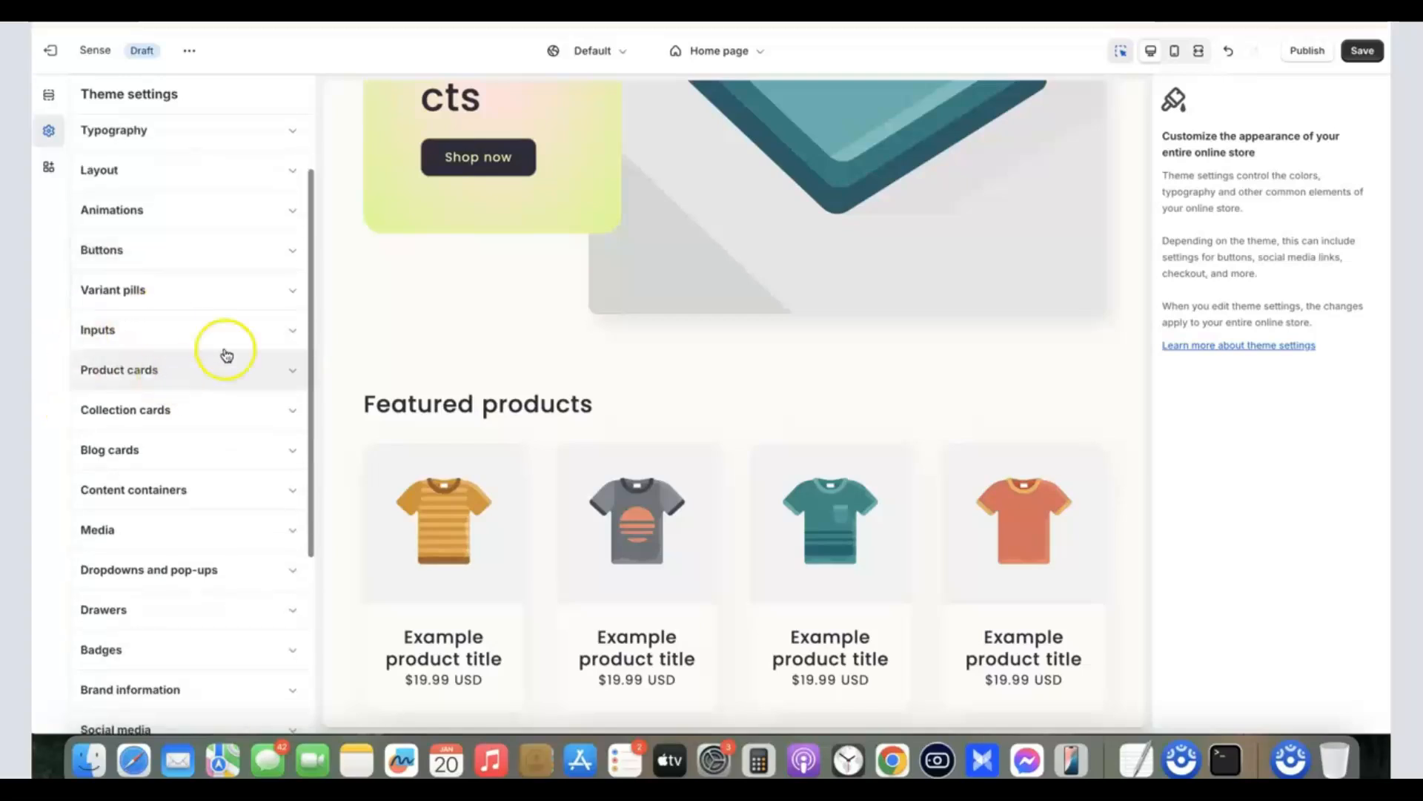
scroll(227, 354, "down", 4)
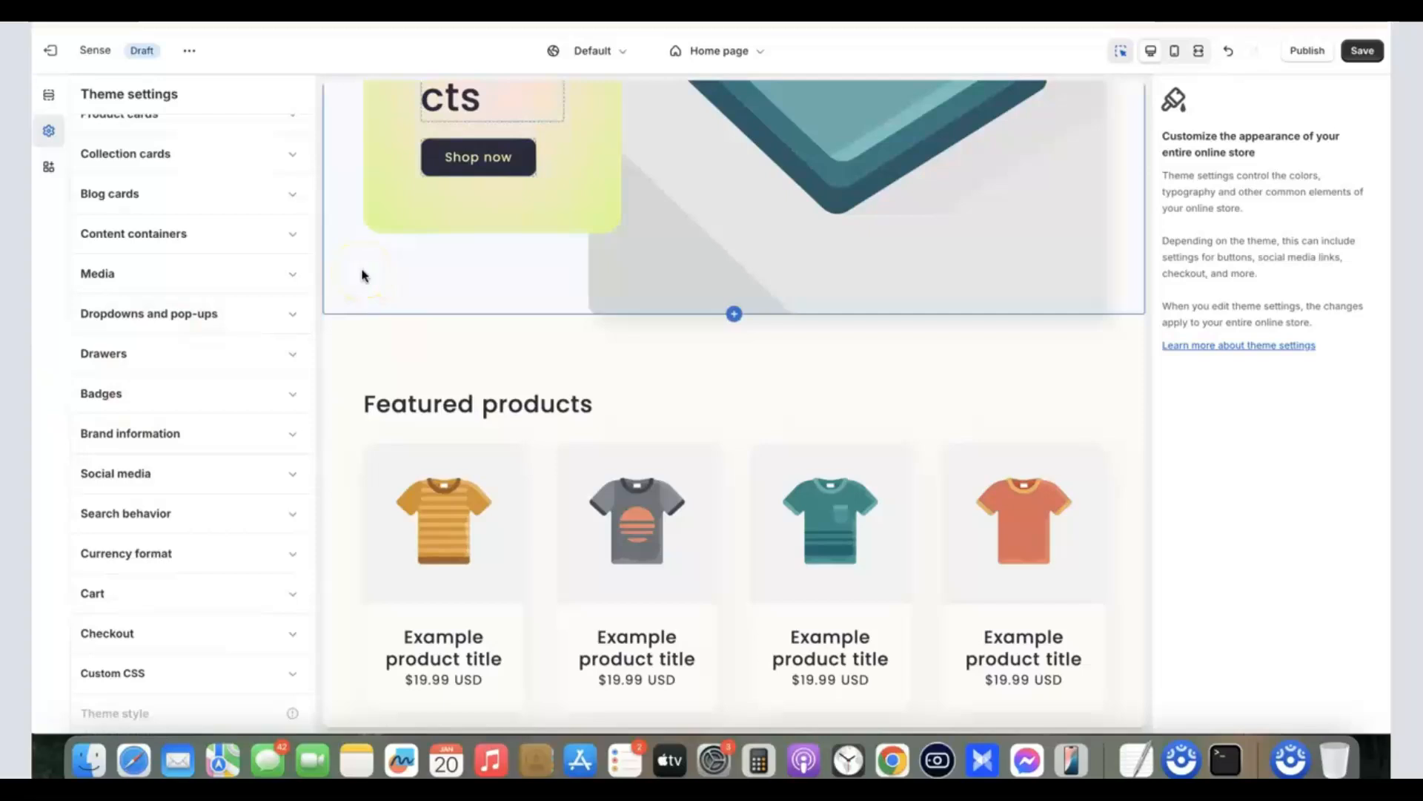
scroll(360, 271, "up", 6)
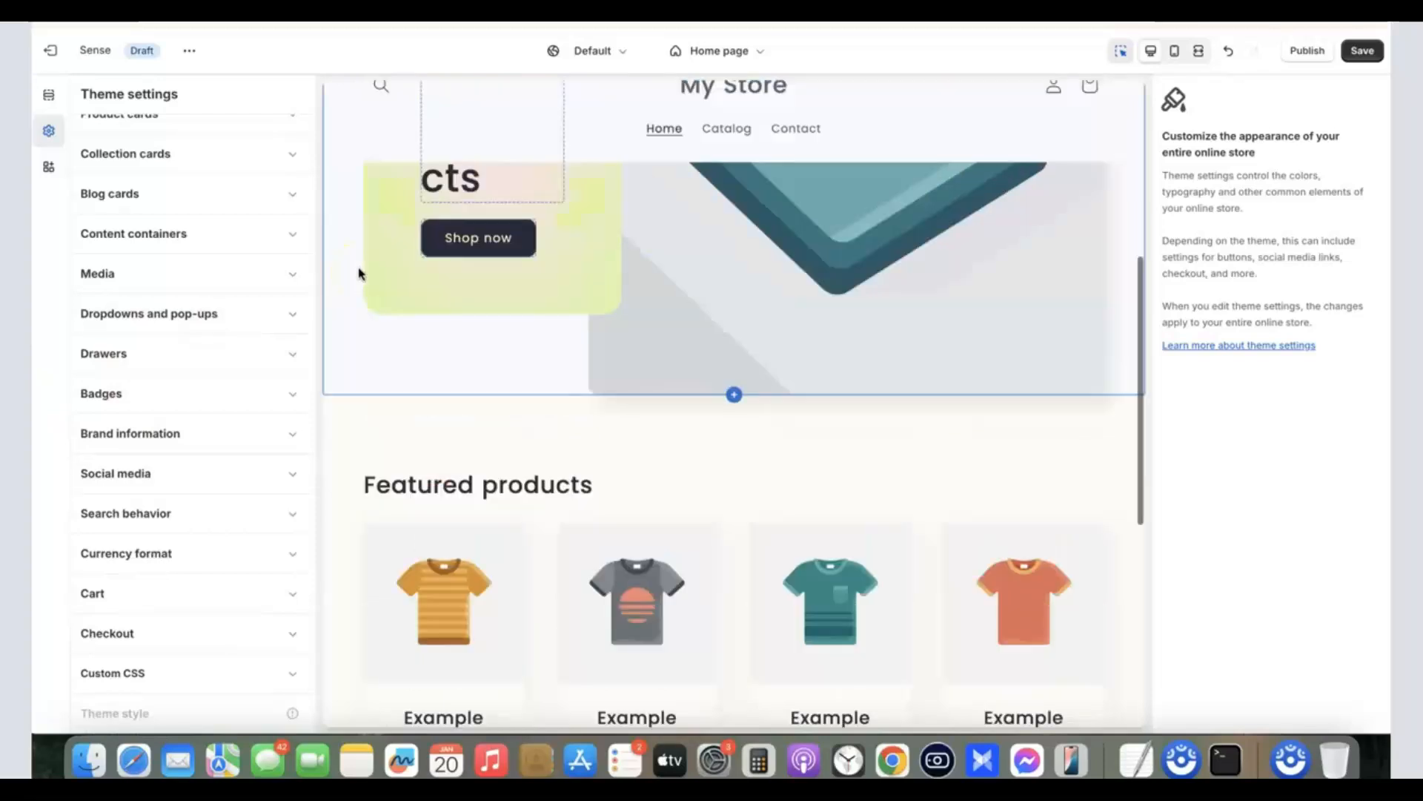
left_click(352, 236)
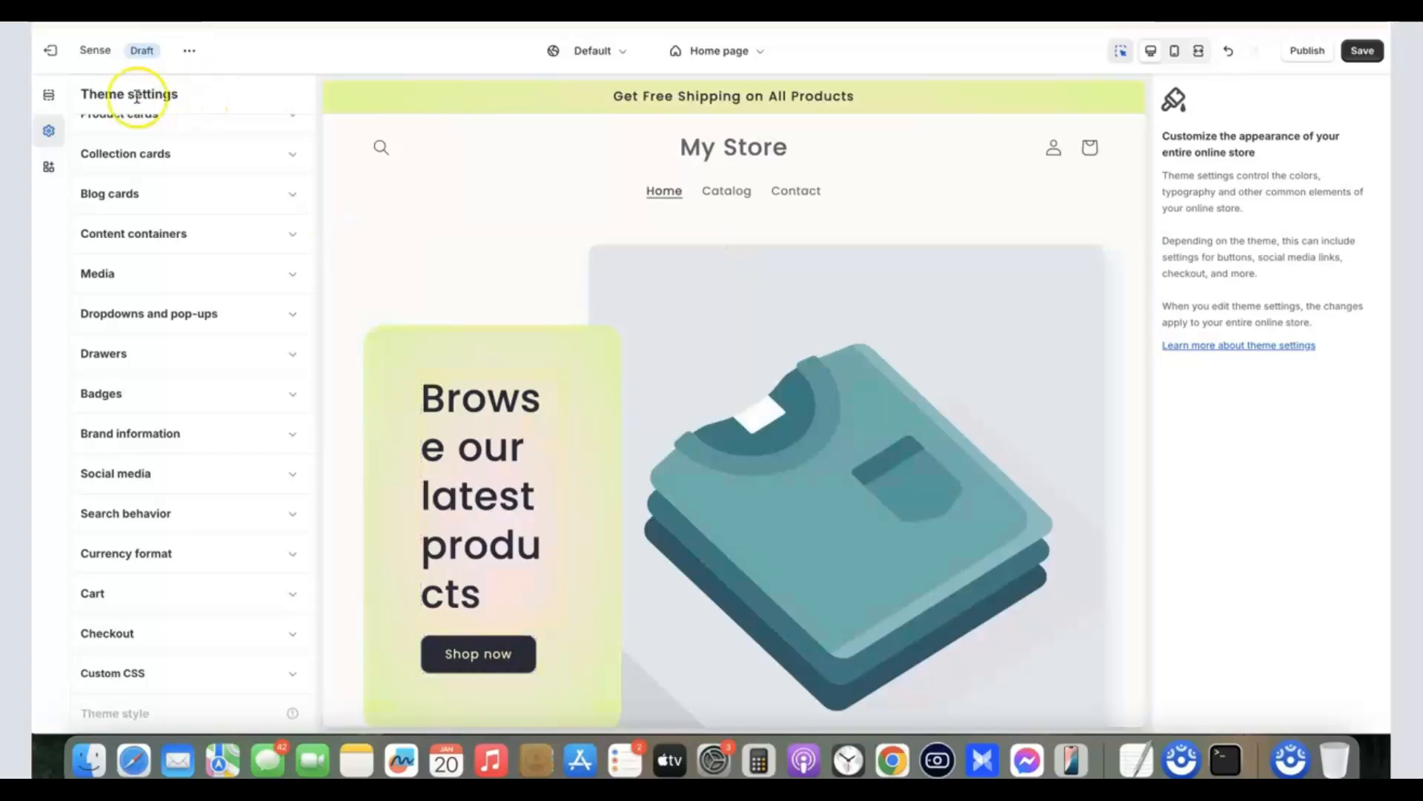
- Exit the theme editor and open the Shopify App Store from the Add apps recommendations
left_click(49, 51)
left_click(887, 420)
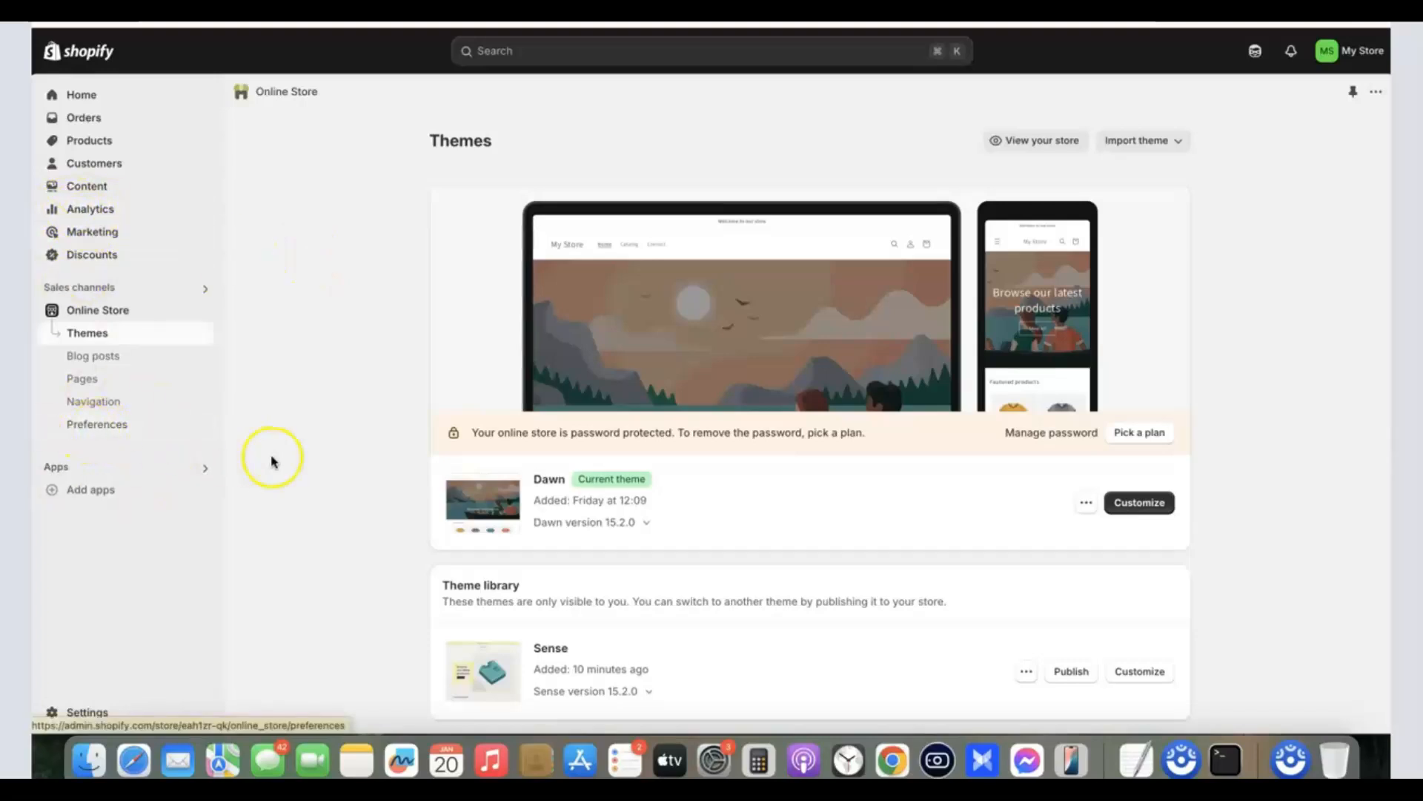
left_click(88, 490)
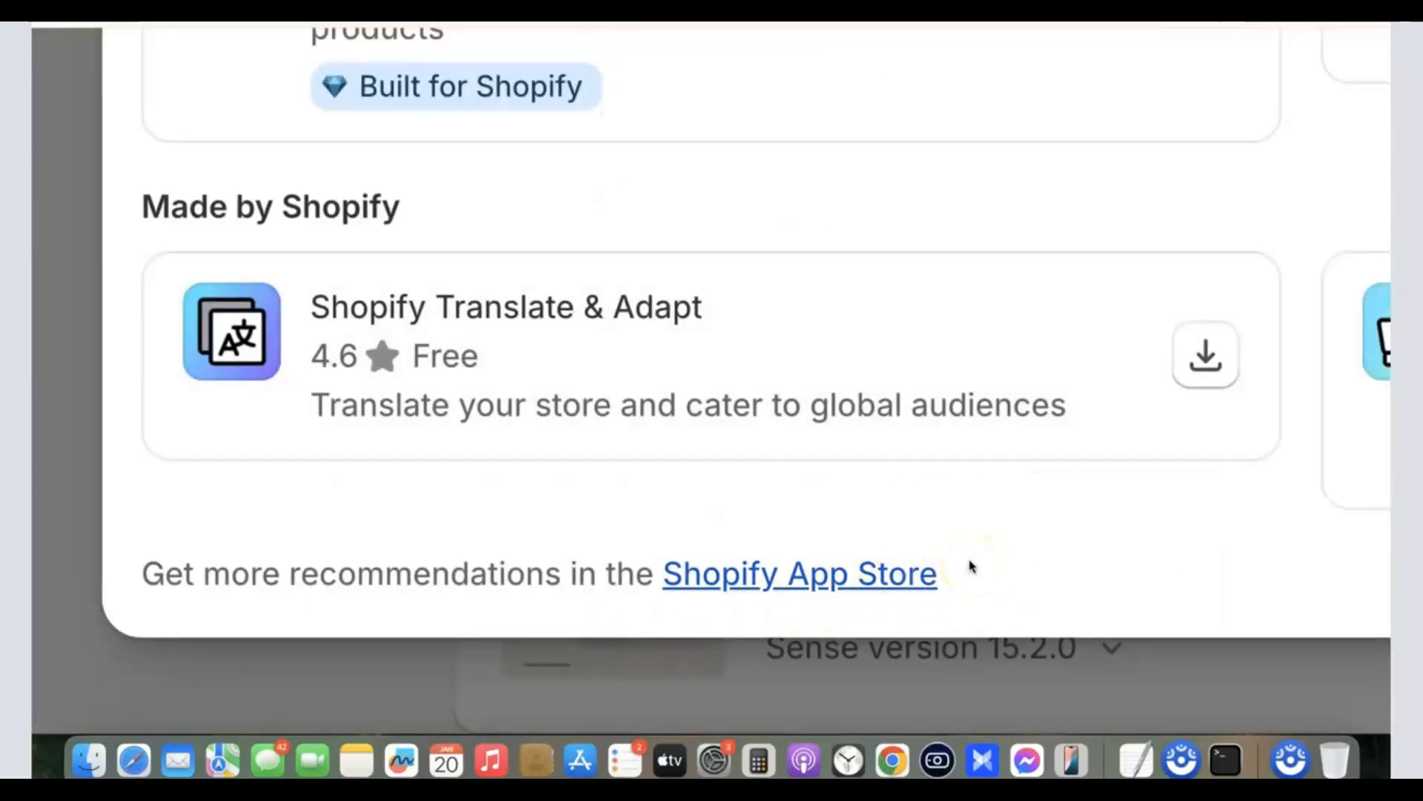
scroll(973, 570, "down", 5)
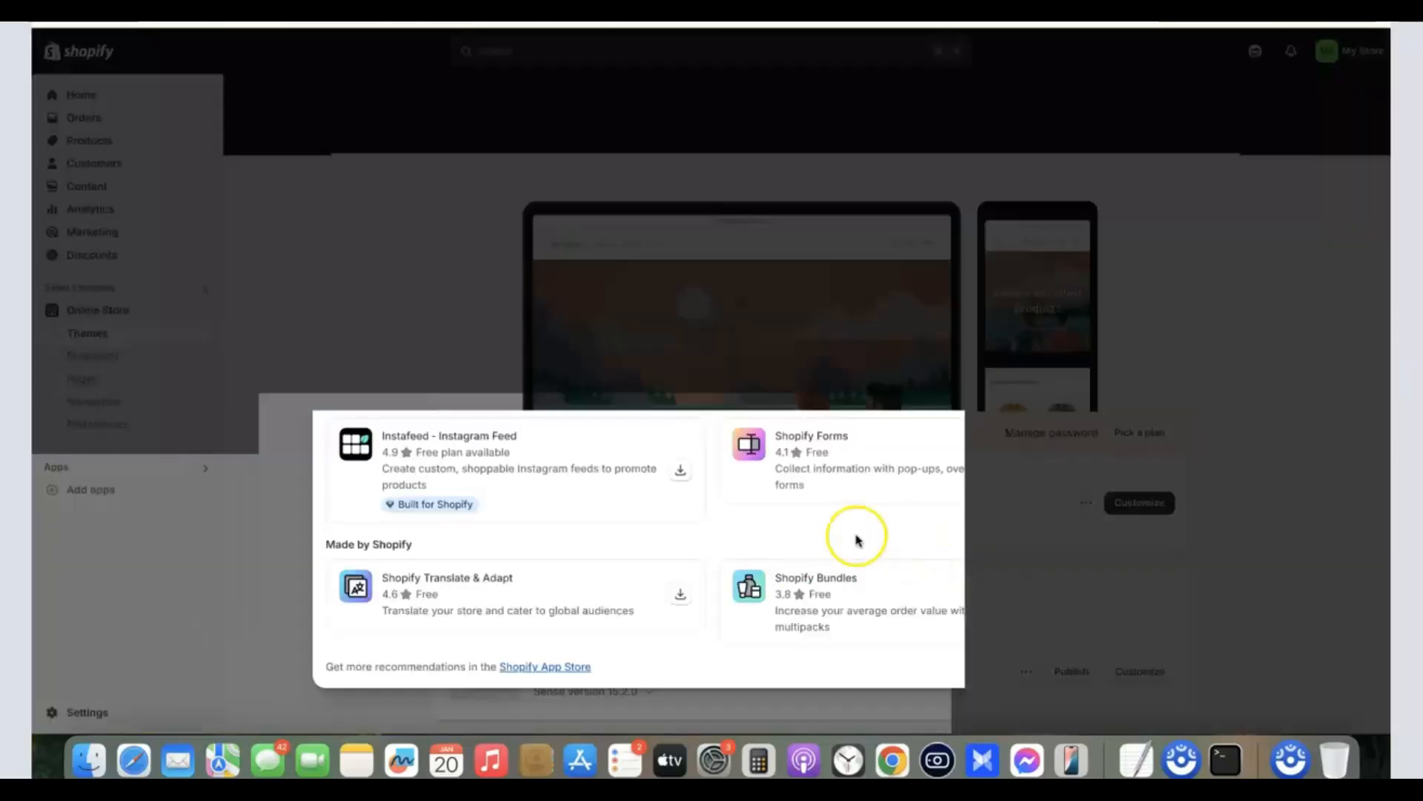
left_click(545, 667)
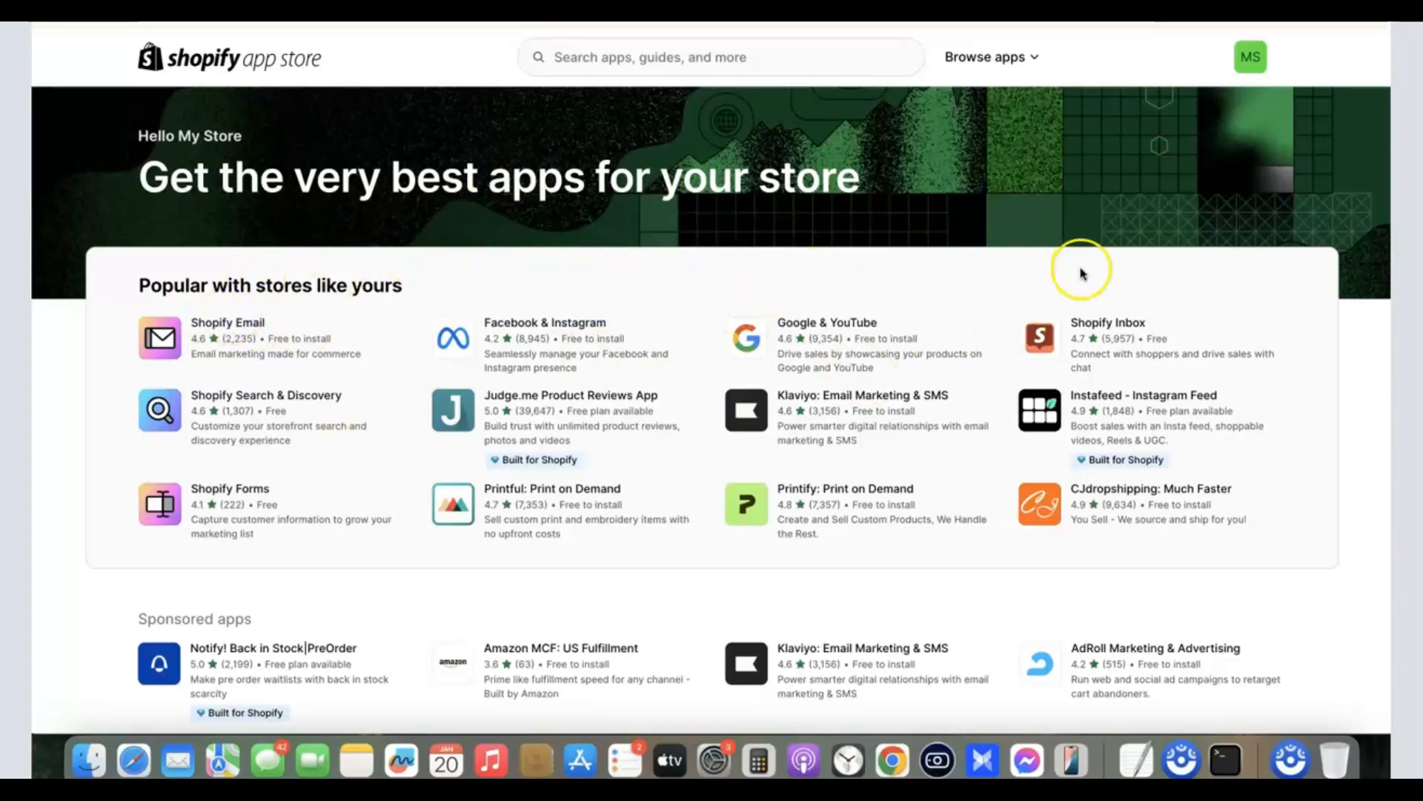
- Search the App Store for 'Dser' and open the DSers-AliExpress Dropshipping app page
scroll(821, 416, "down", 10)
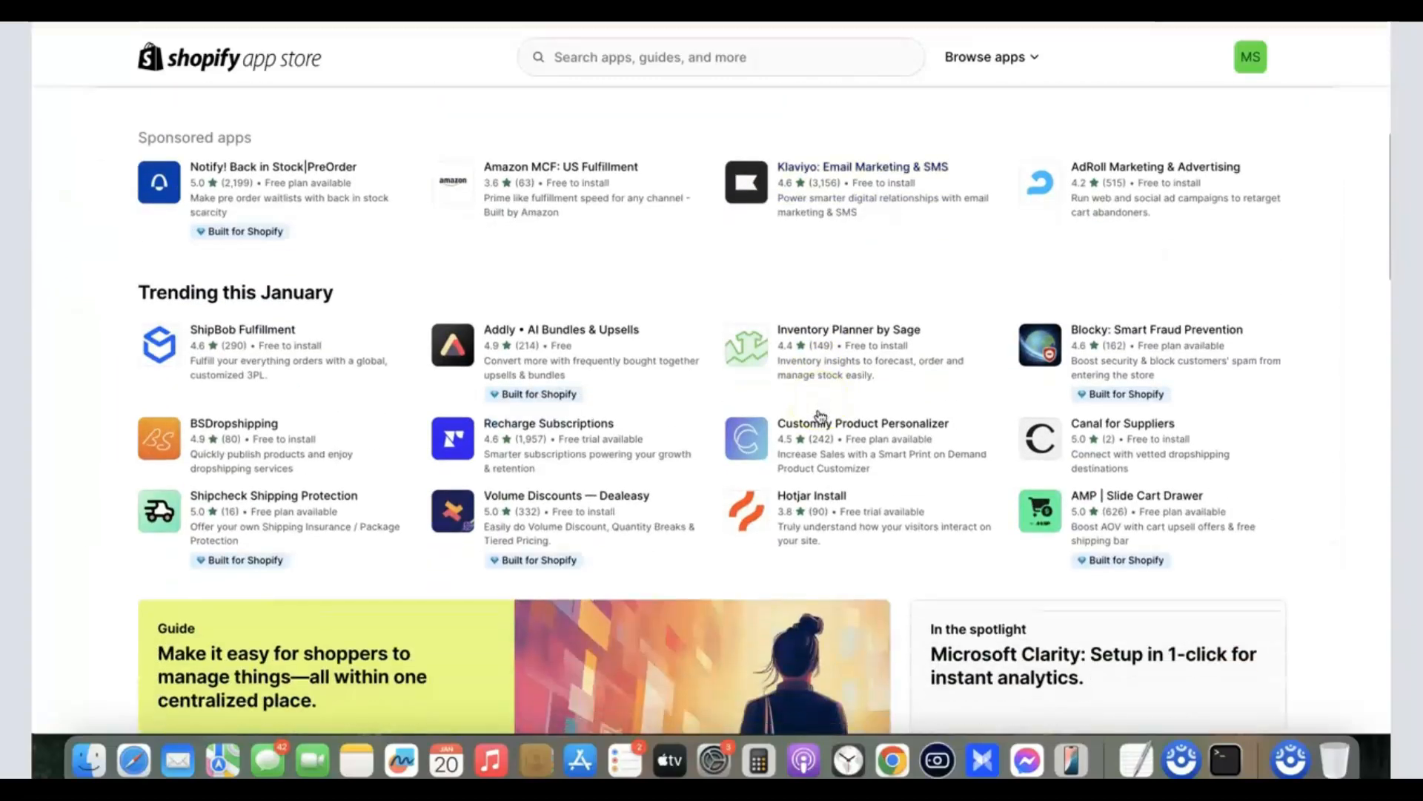
scroll(821, 416, "up", 10)
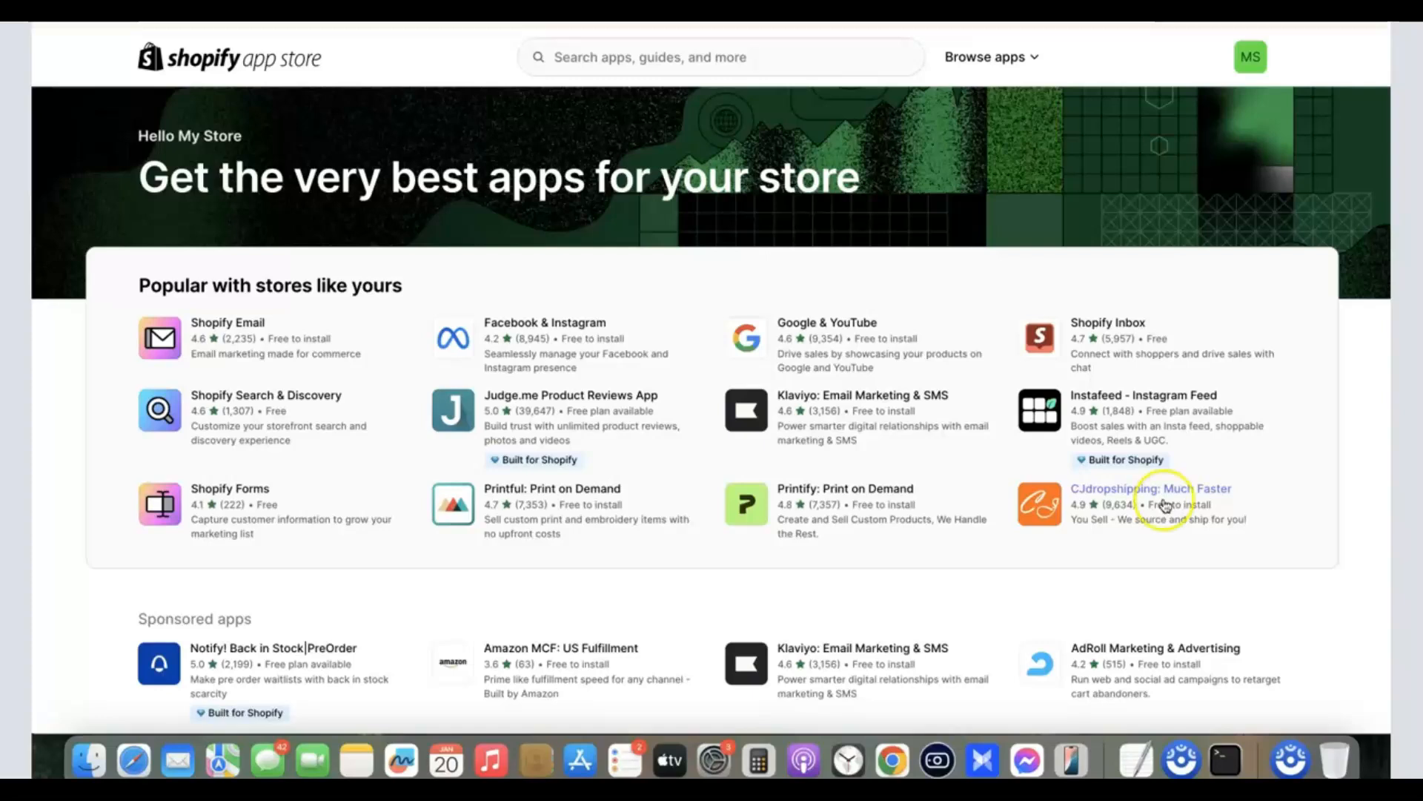
left_click(667, 58)
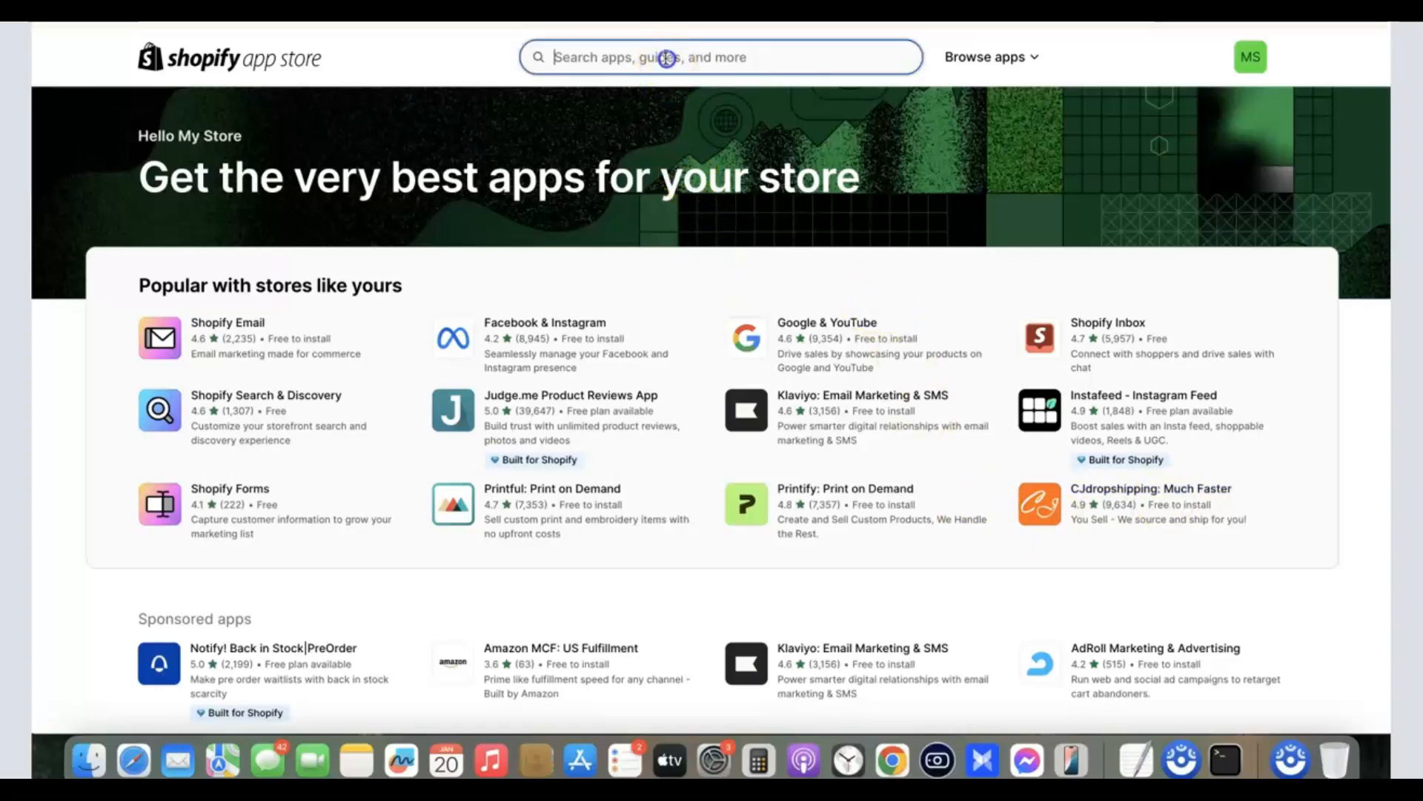
type("Dser")
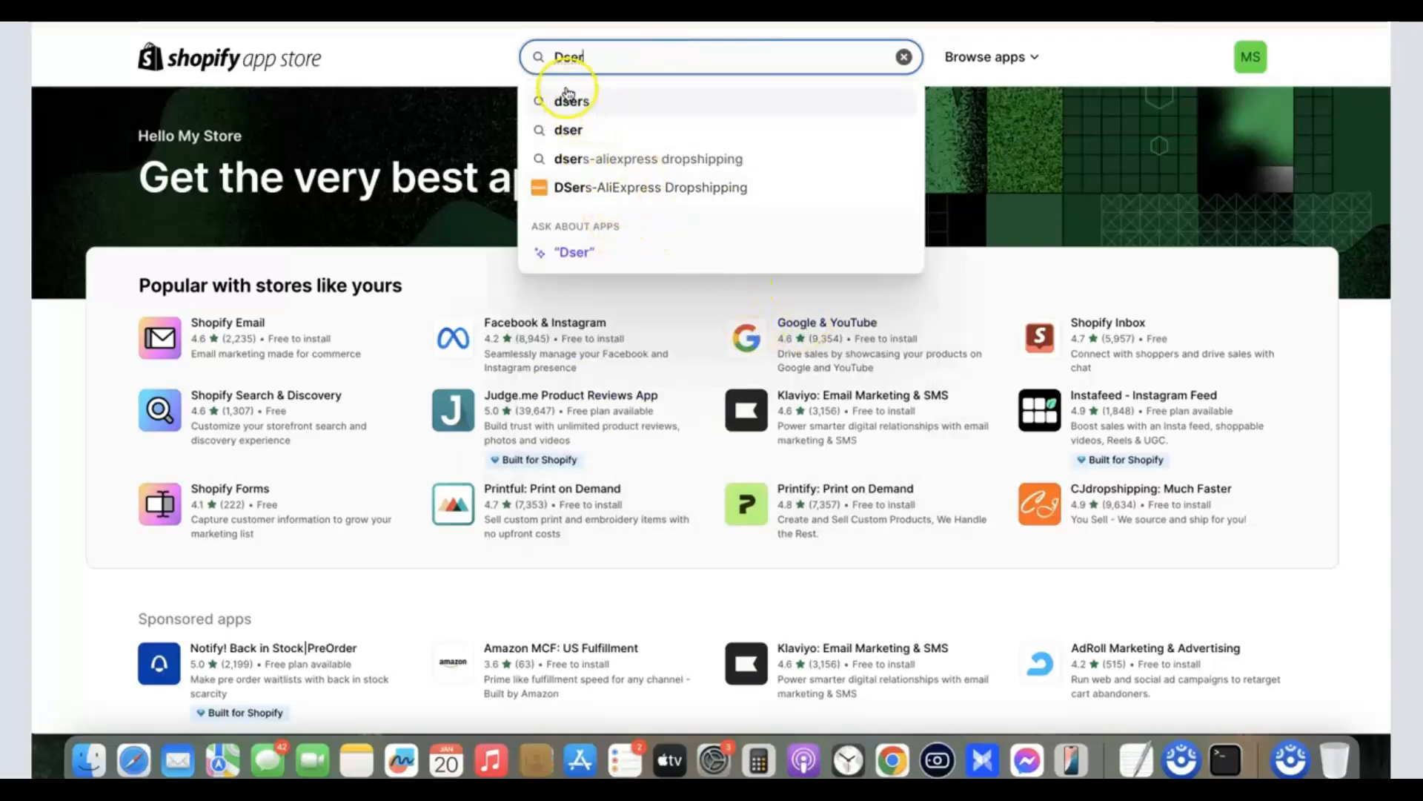
left_click(608, 187)
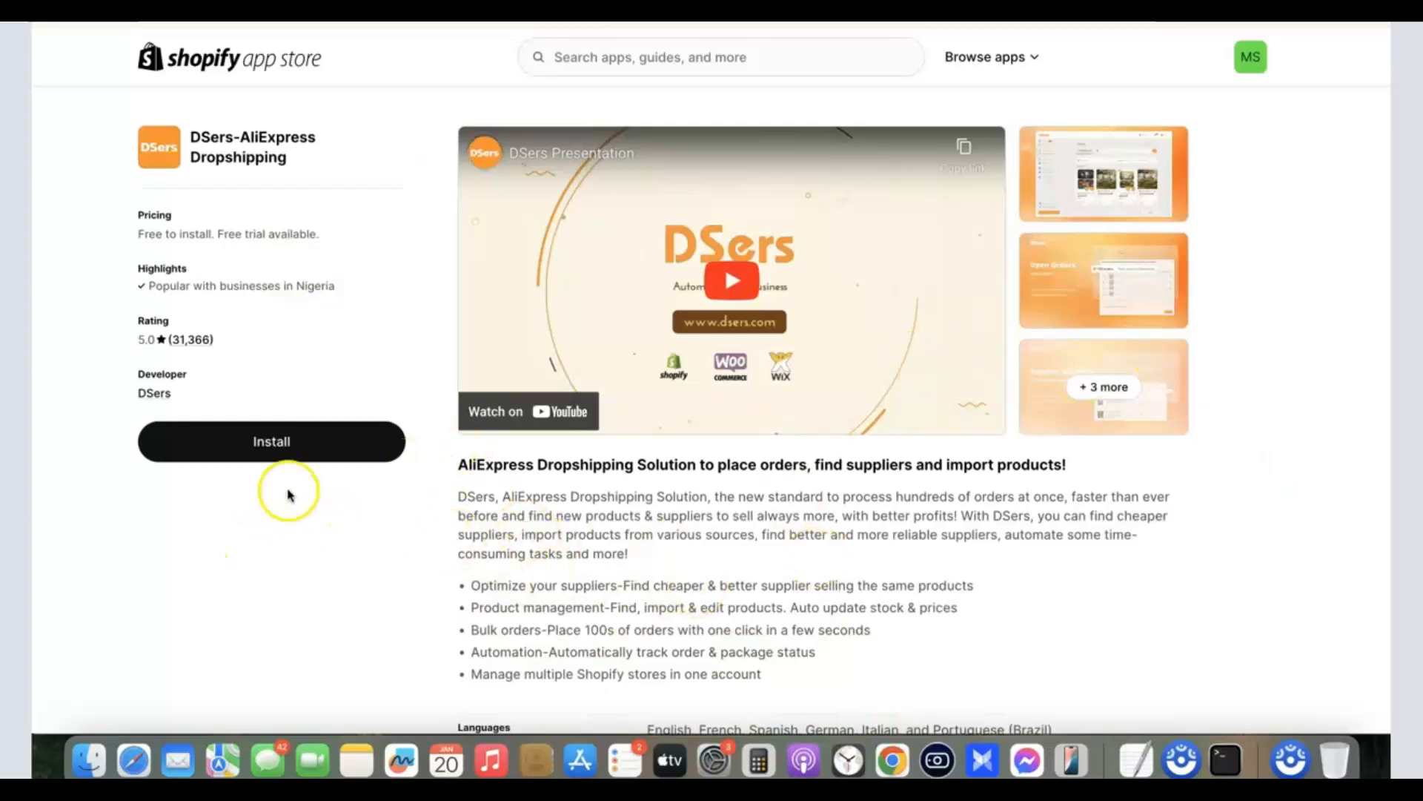
- Install the DSers-AliExpress Dropshipping app and let DSers create an account automatically
left_click(272, 448)
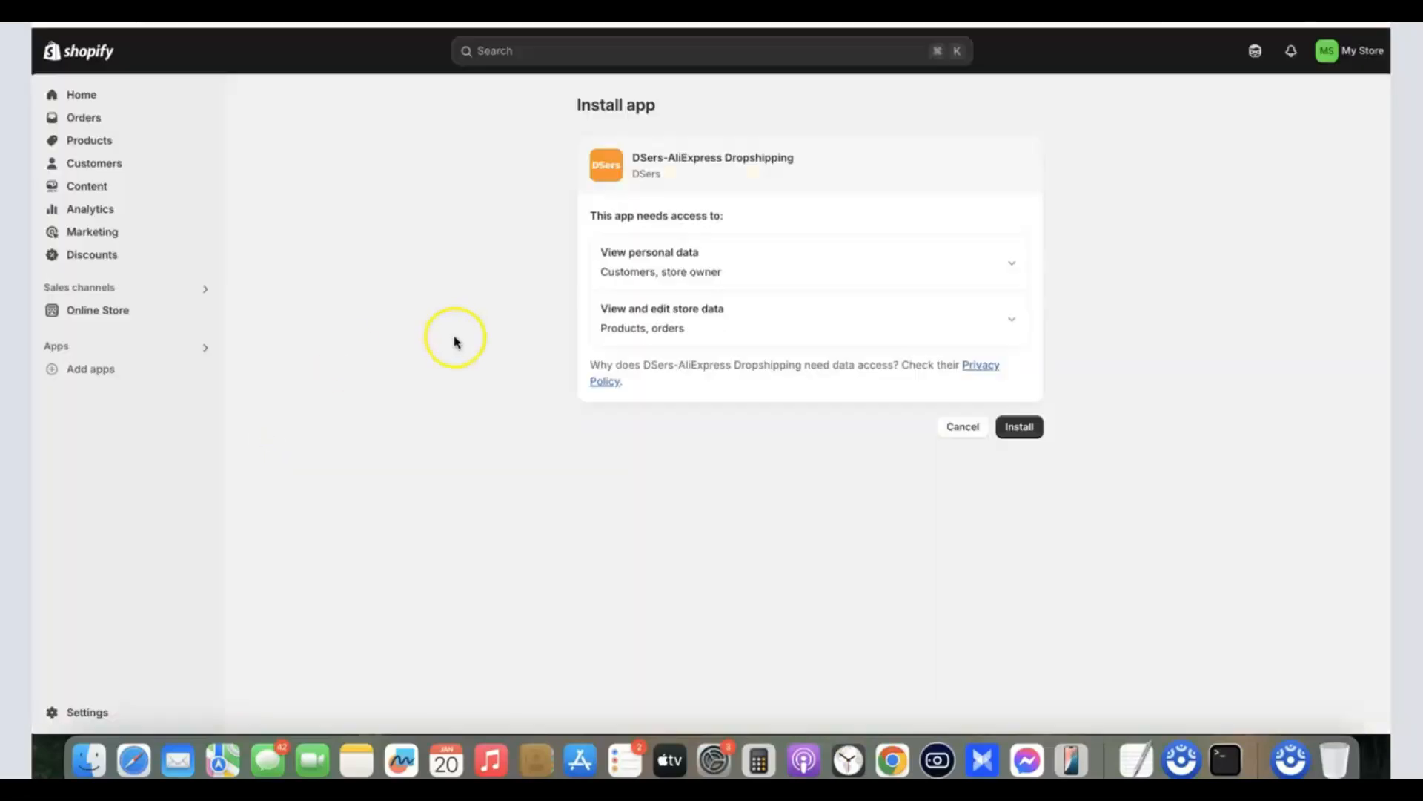
left_click(1029, 437)
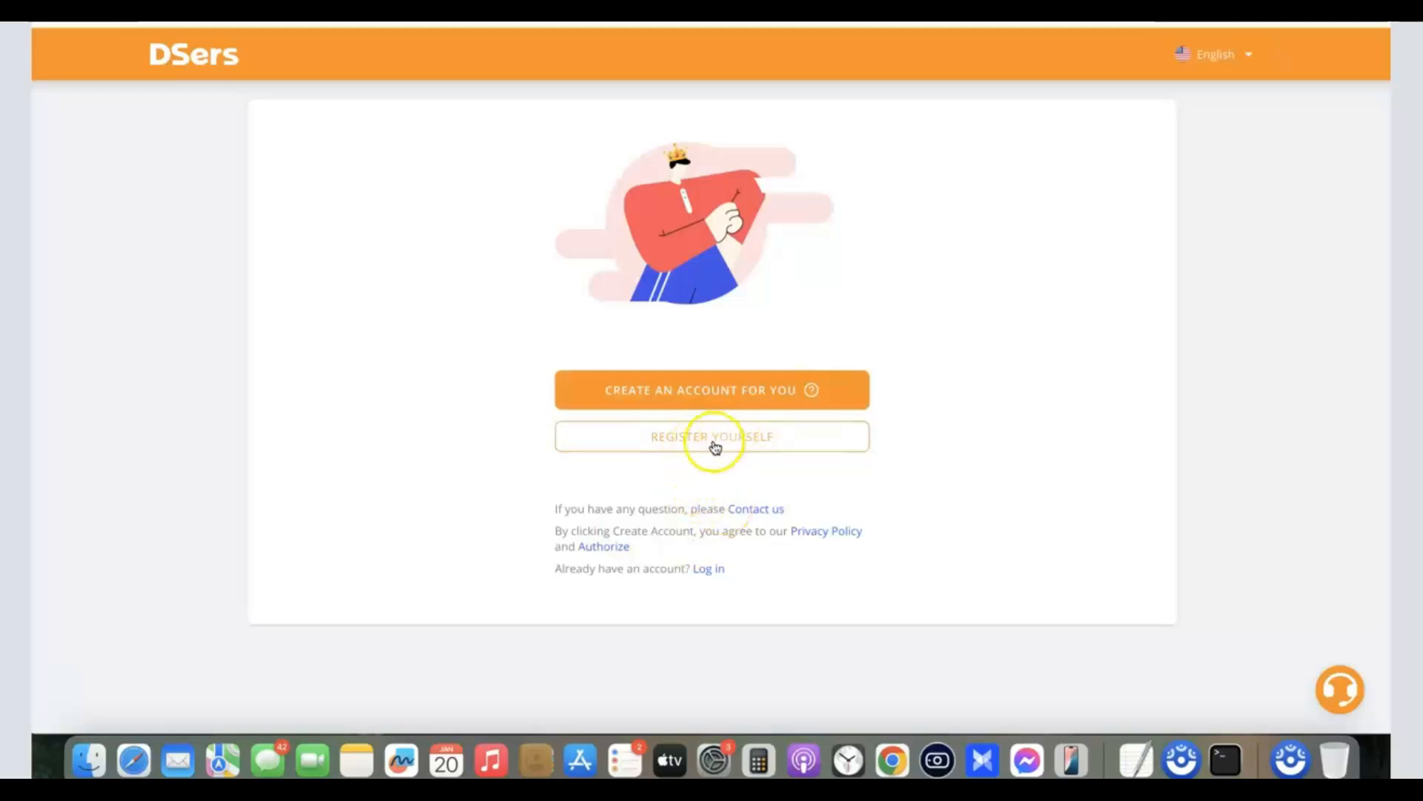
left_click(677, 393)
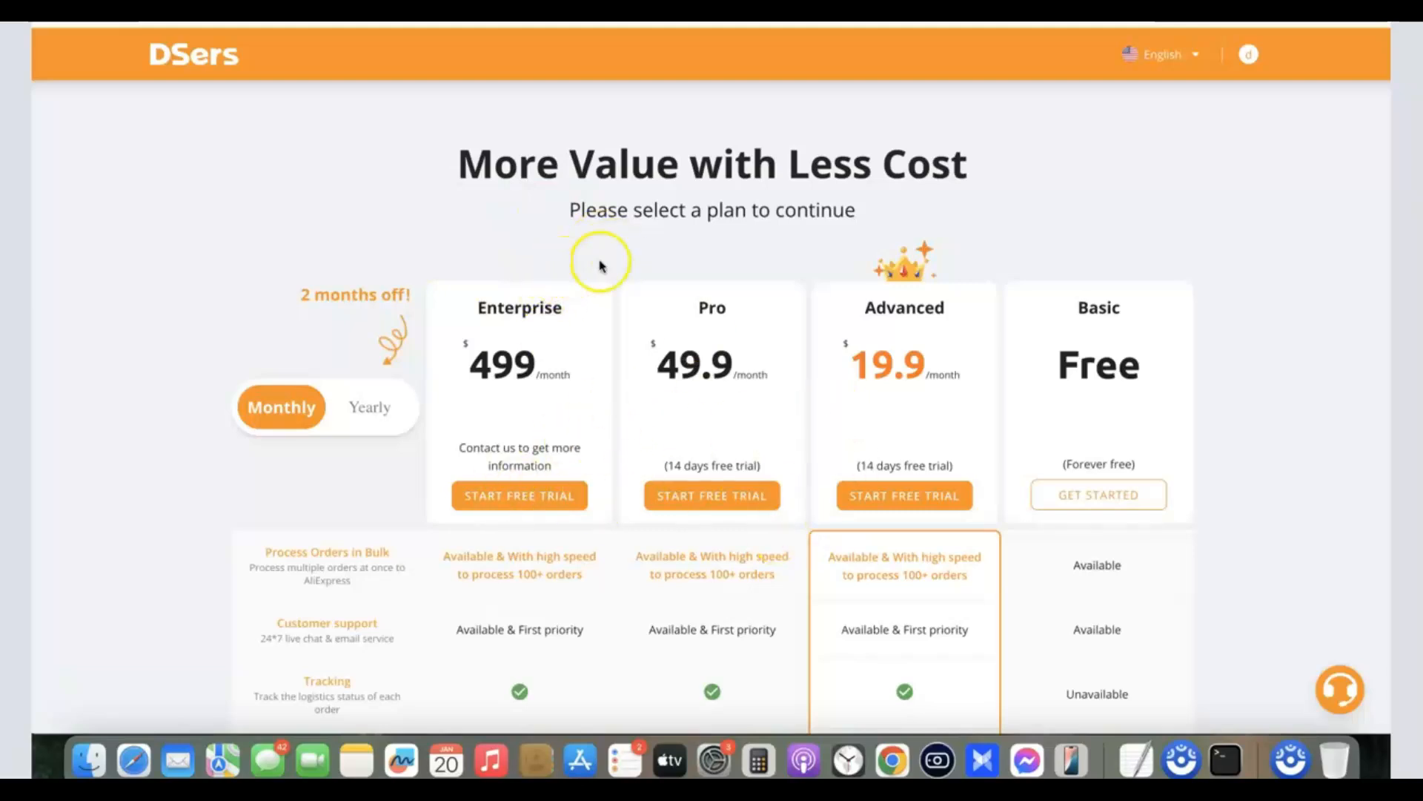
- Choose the free Basic plan in DSers
scroll(1178, 239, "down", 2)
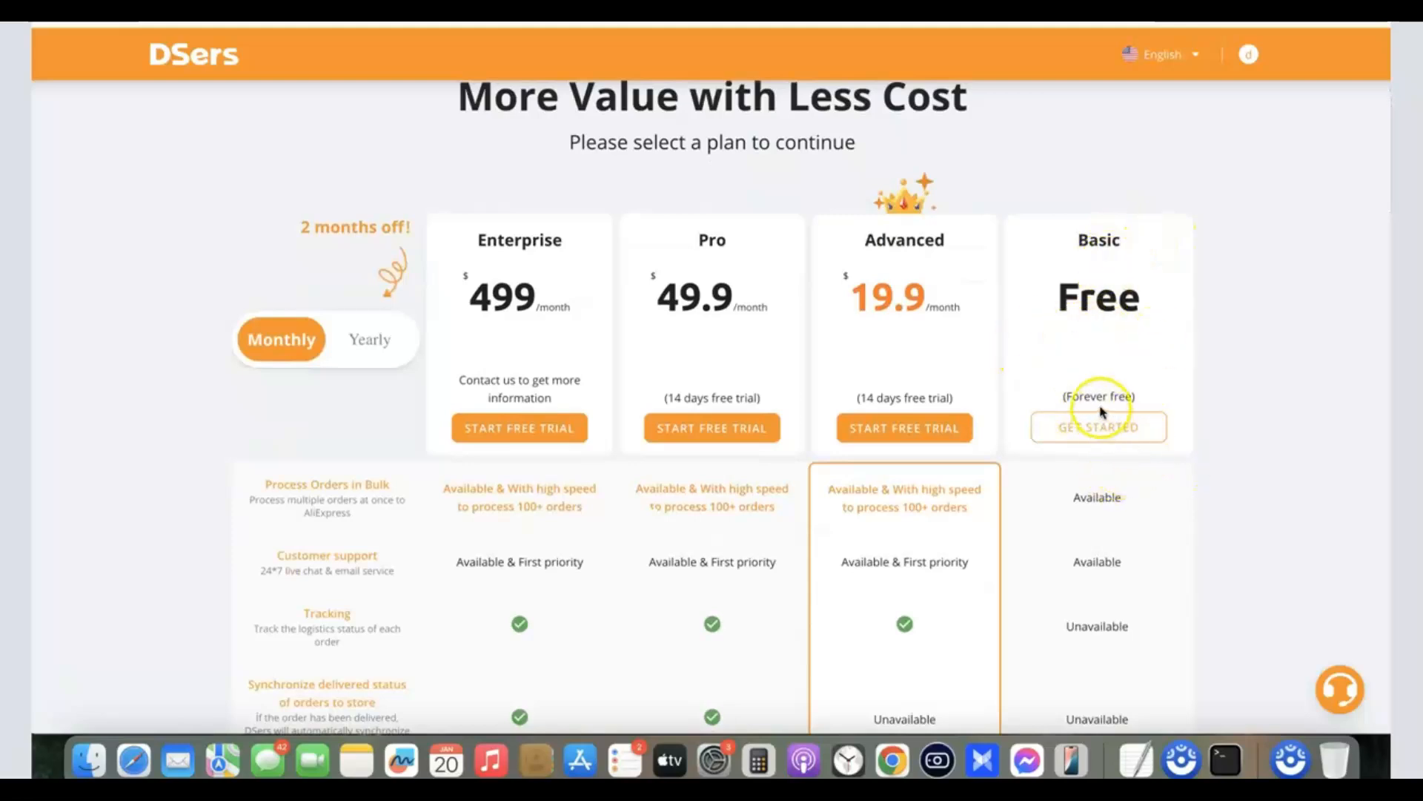
scroll(1068, 366, "down", 1)
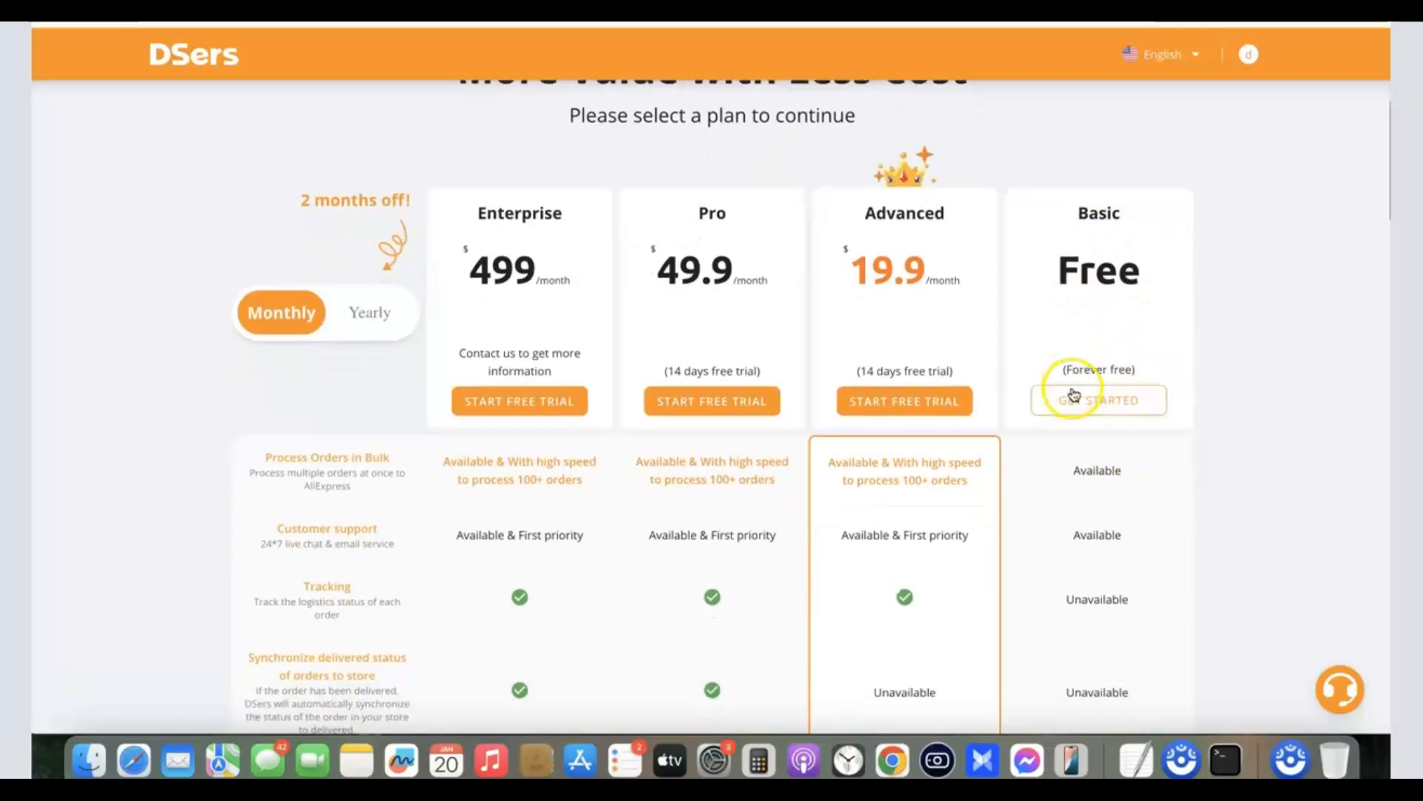
left_click(1095, 403)
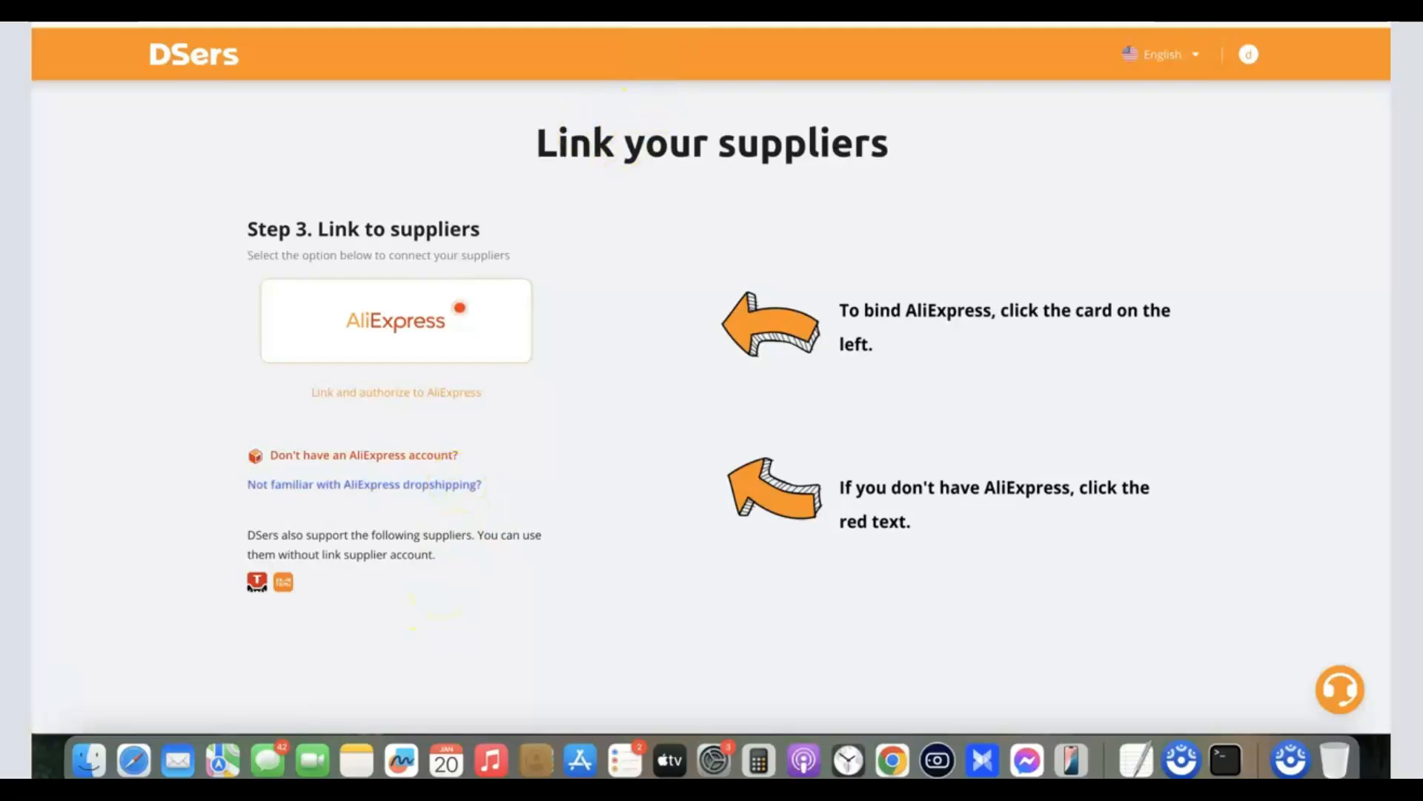
- Open a new browser tab, search Google for aliexpress, and open the AliExpress website
key("super+t")
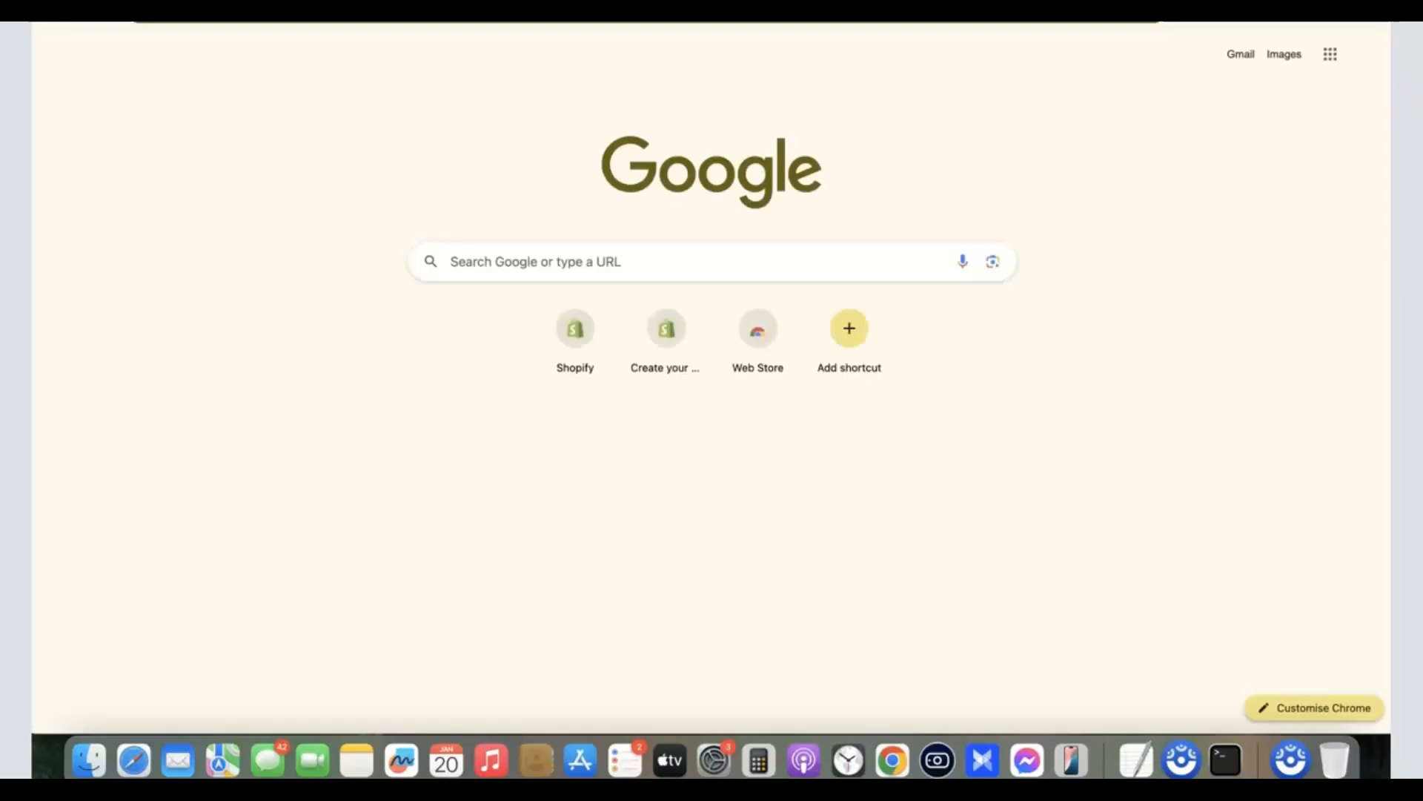
left_click(646, 22)
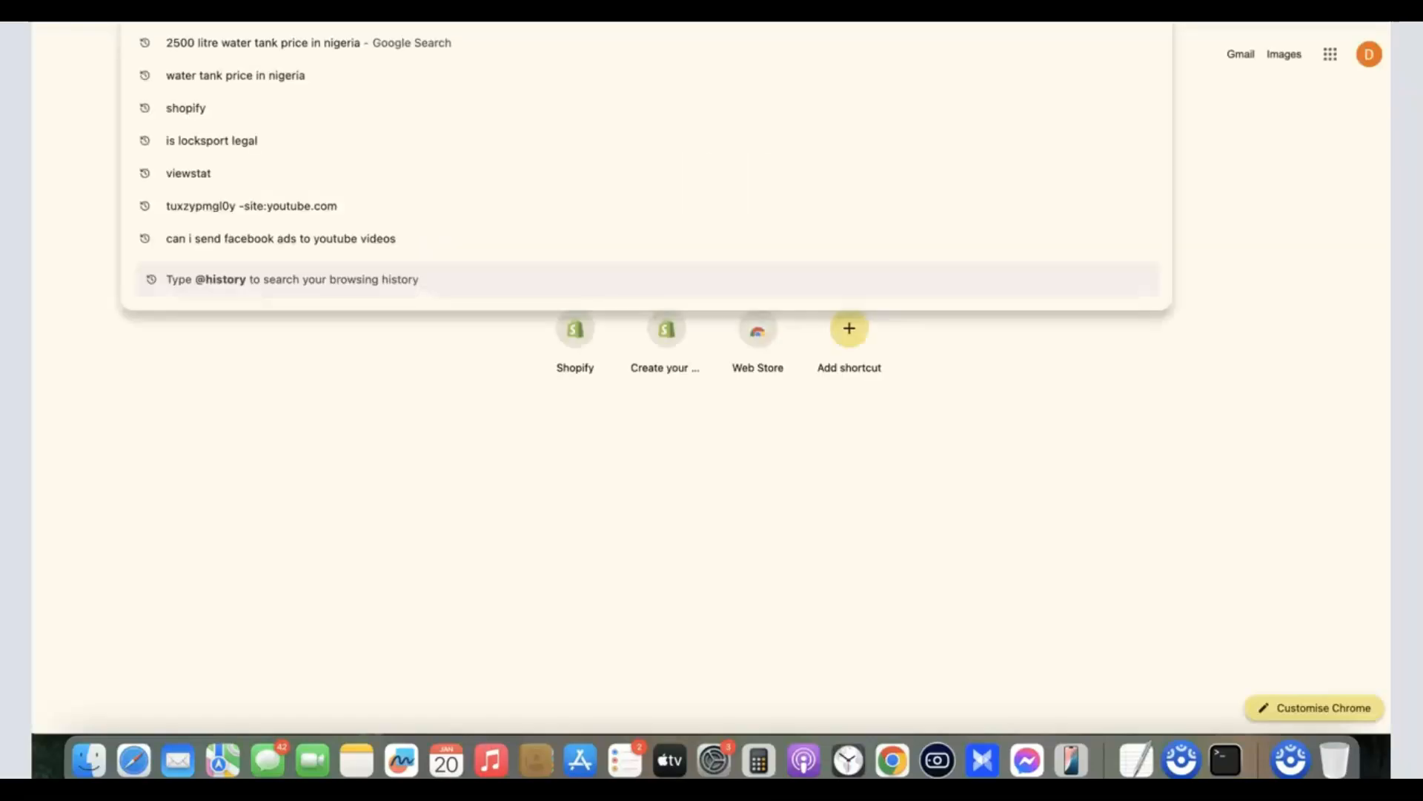
type("Alie")
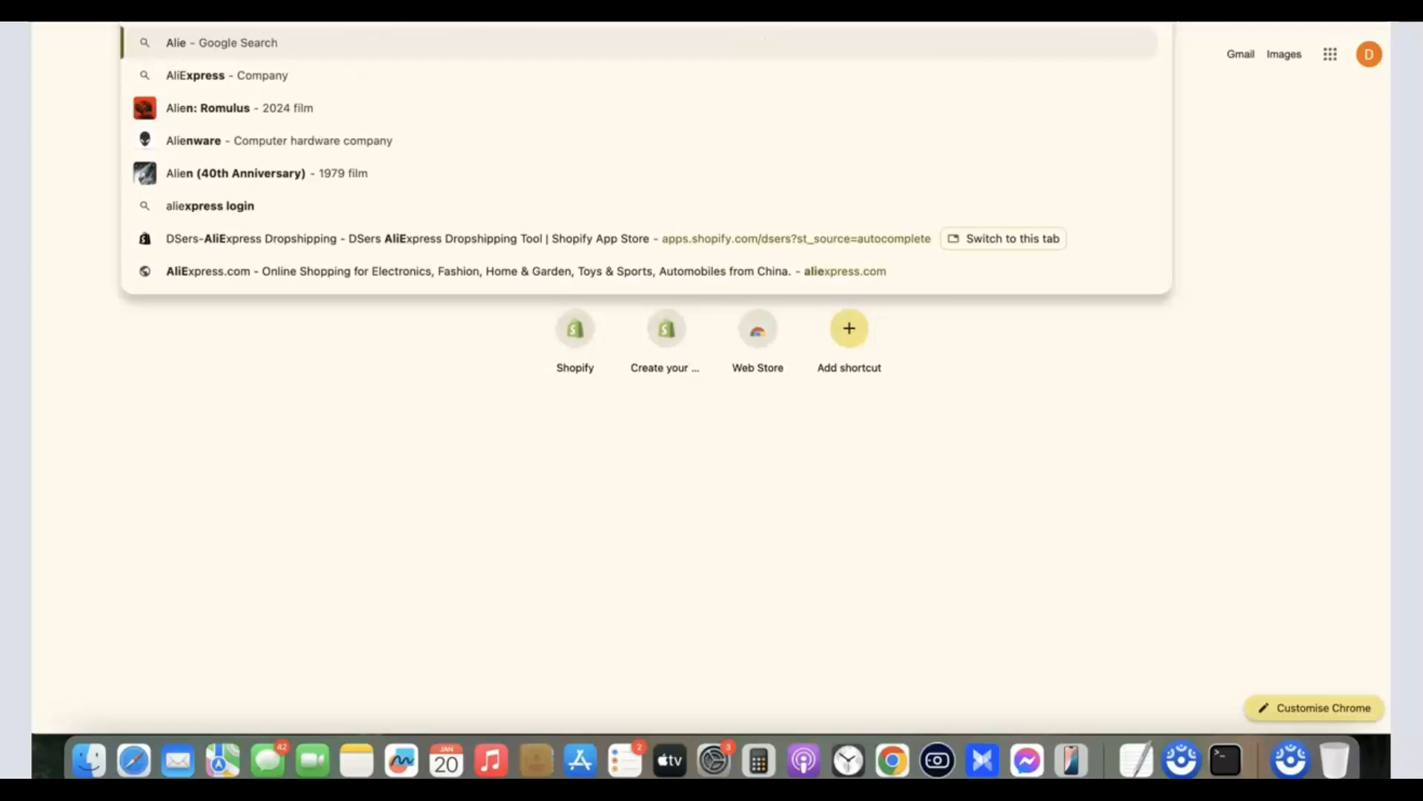
type("xpress")
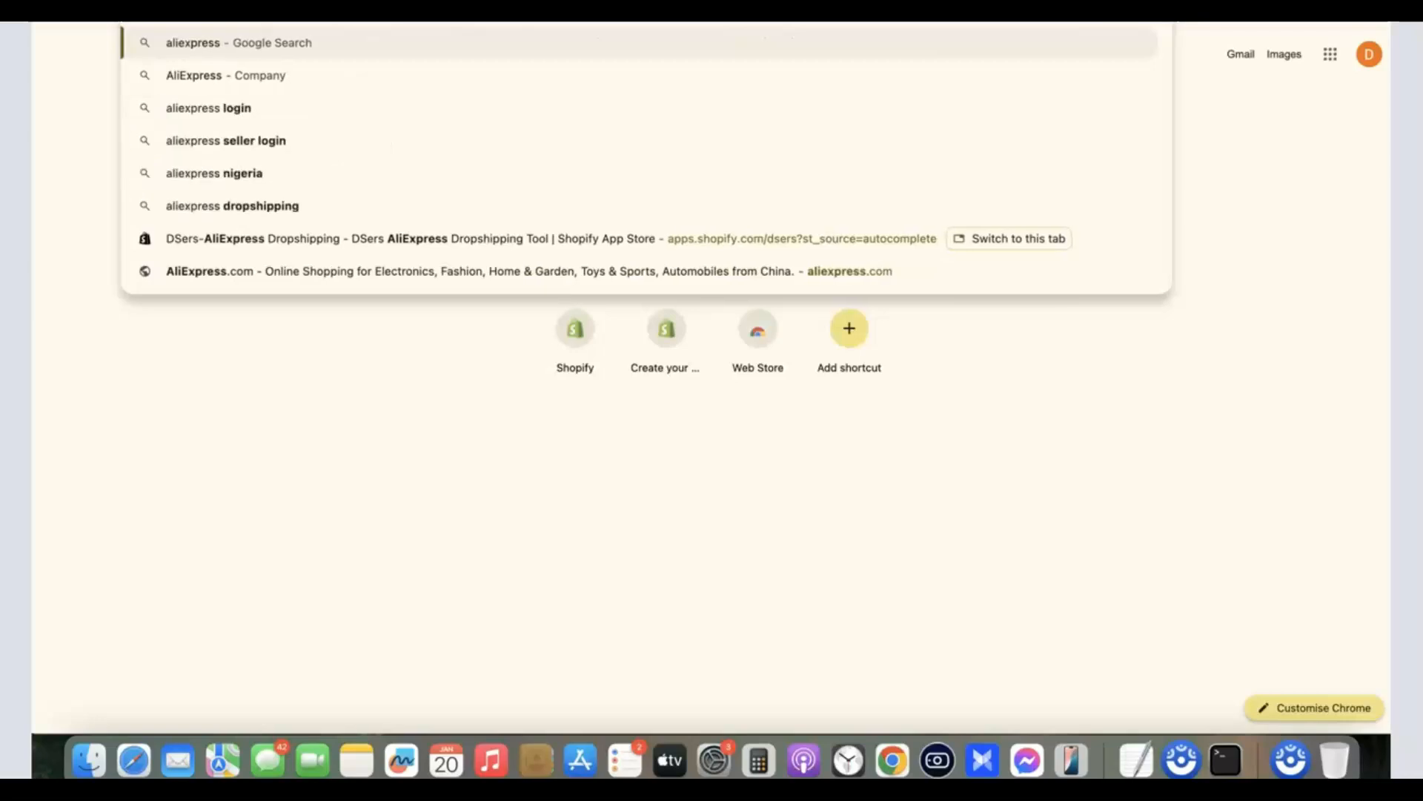
key("Return")
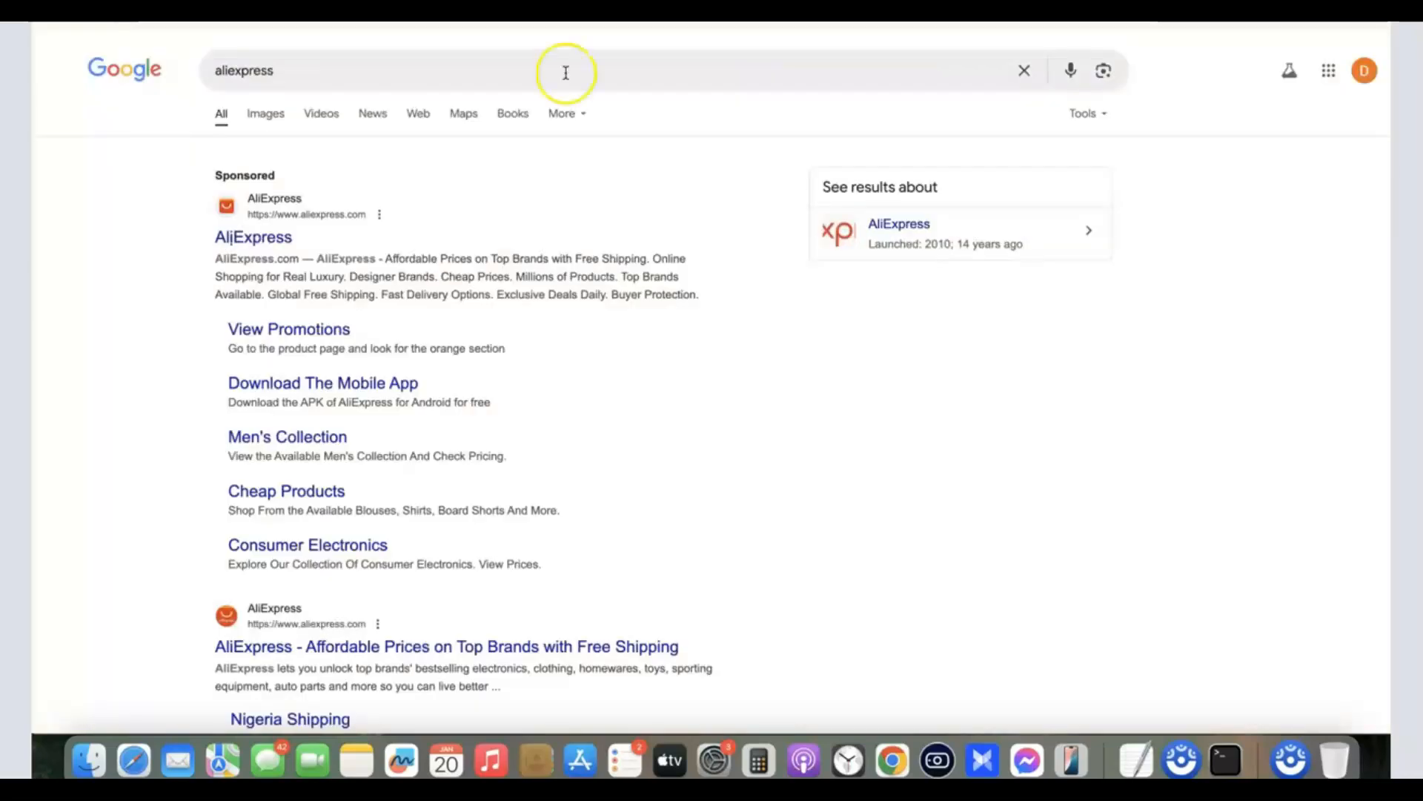
scroll(499, 292, "down", 5)
left_click(368, 453)
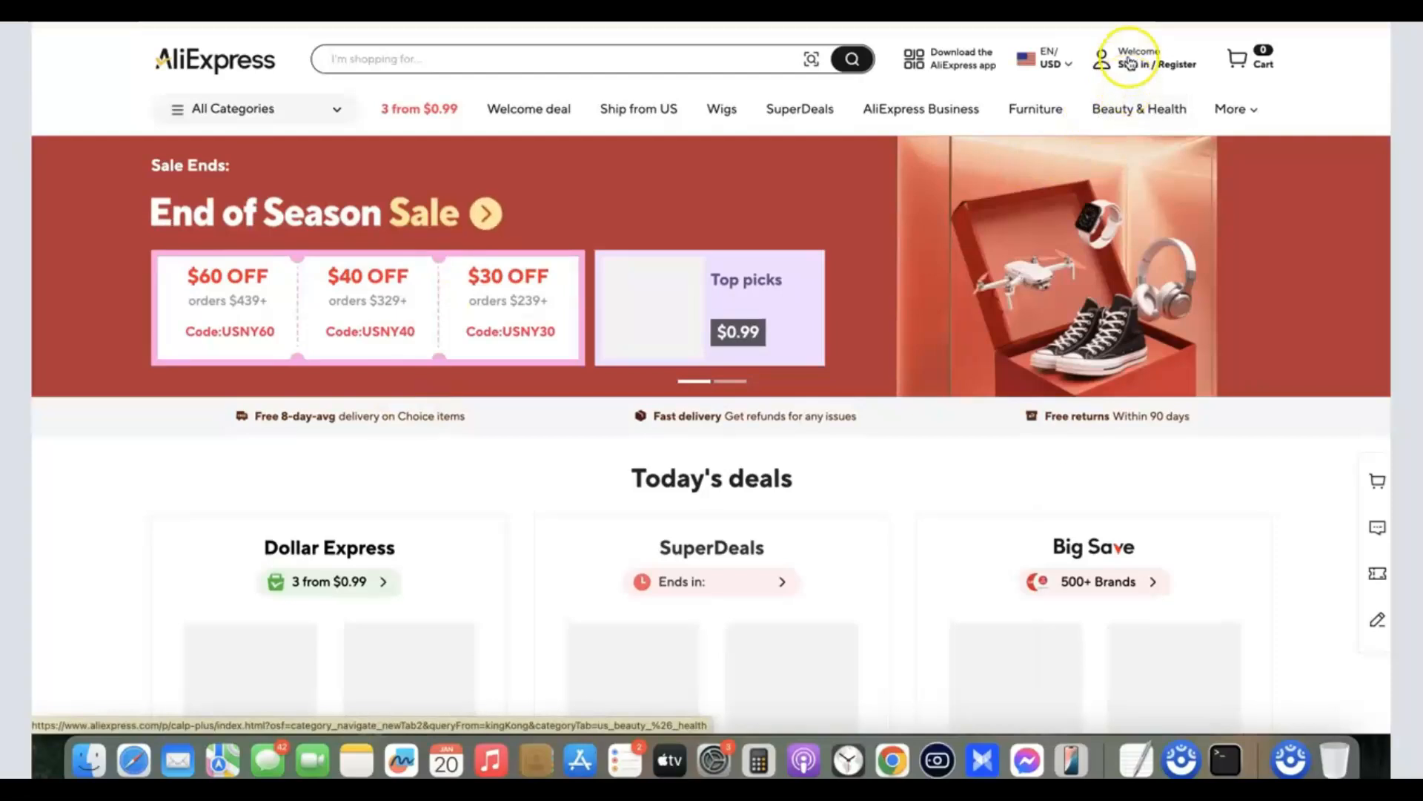
- Start signing in to AliExpress and enter the account e-mail address
left_click(1129, 63)
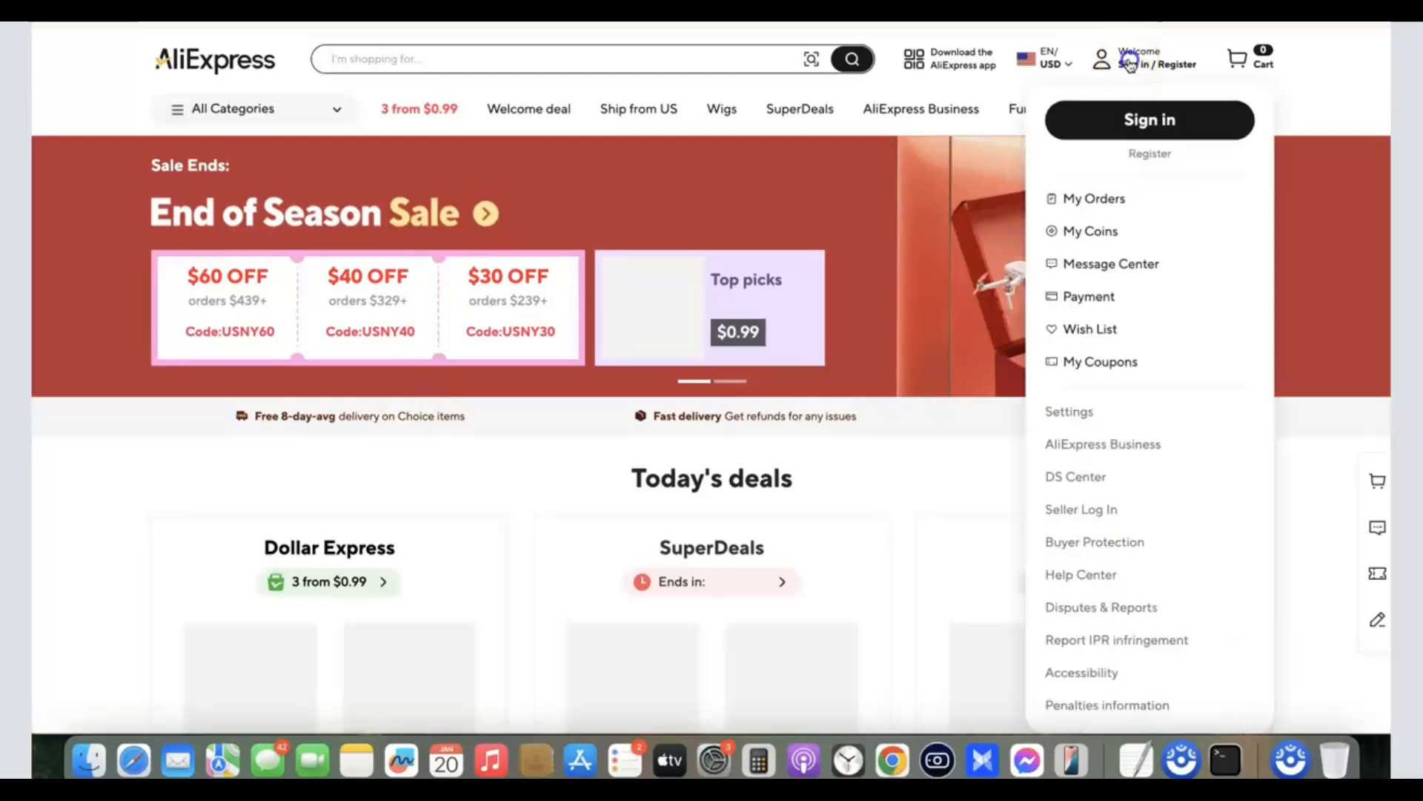
left_click(1134, 125)
left_click(734, 284)
left_click(679, 344)
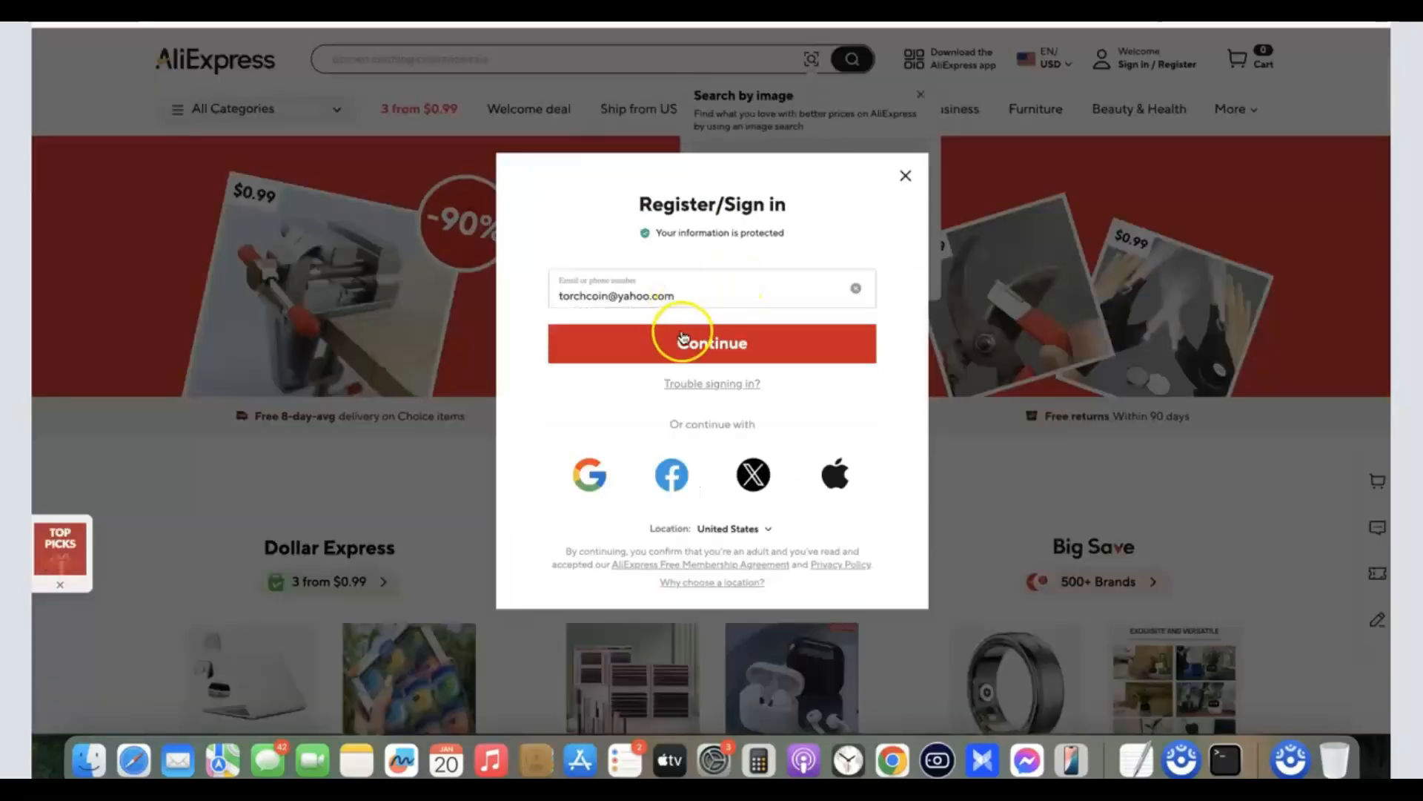
- Enter the AliExpress account password and continue signing in
left_click(633, 336)
type("********")
left_click(705, 385)
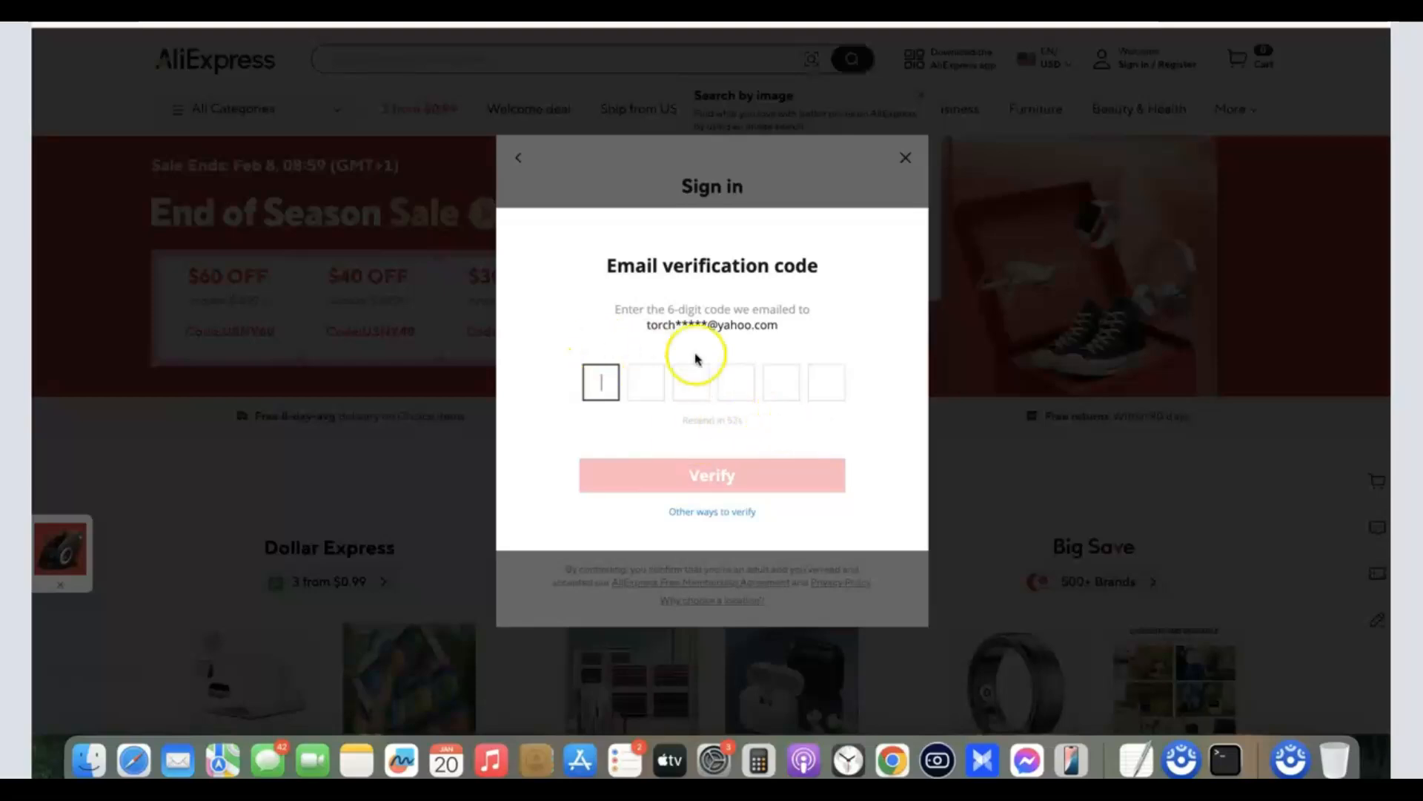
- Enter the six-digit email verification code, verify it, and save the password in the browser
left_click(758, 397)
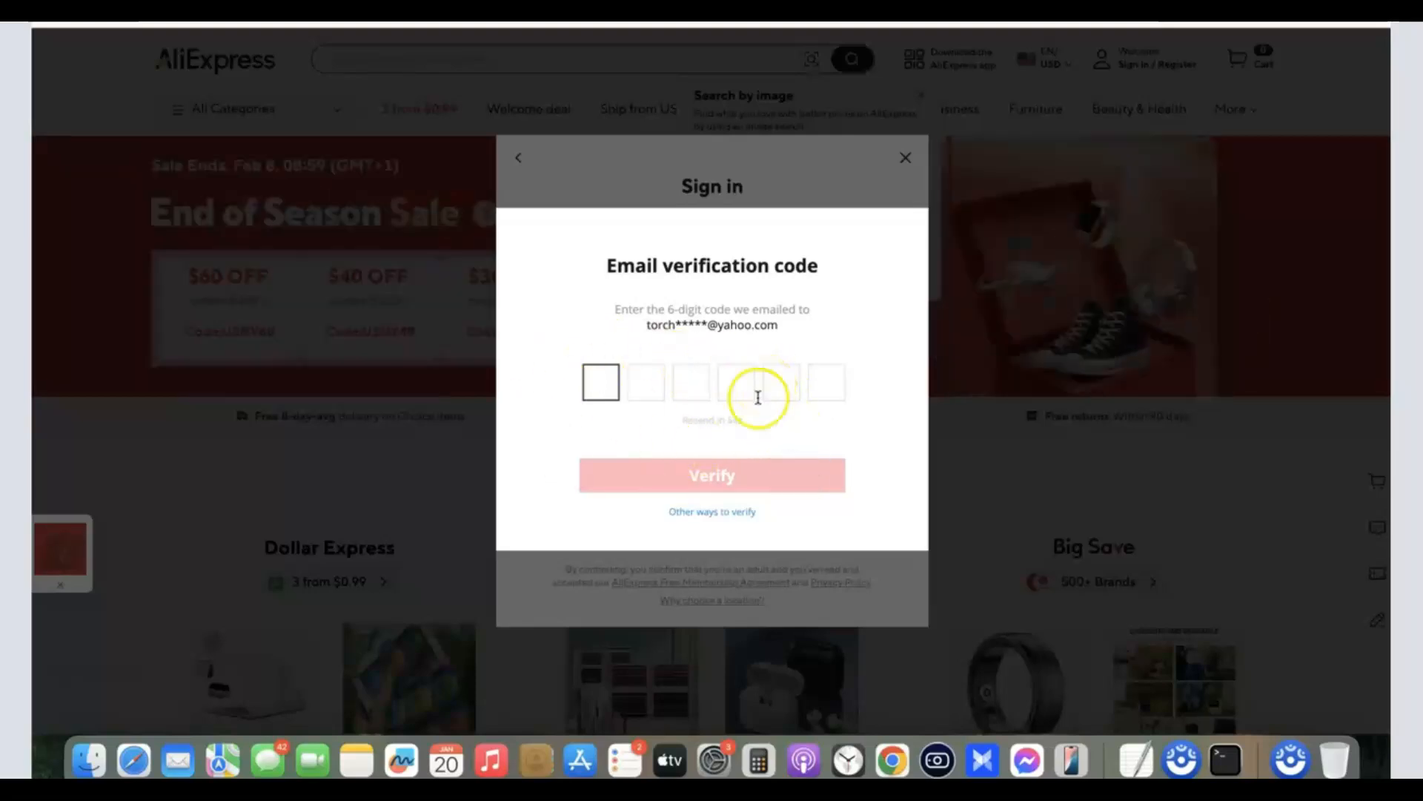
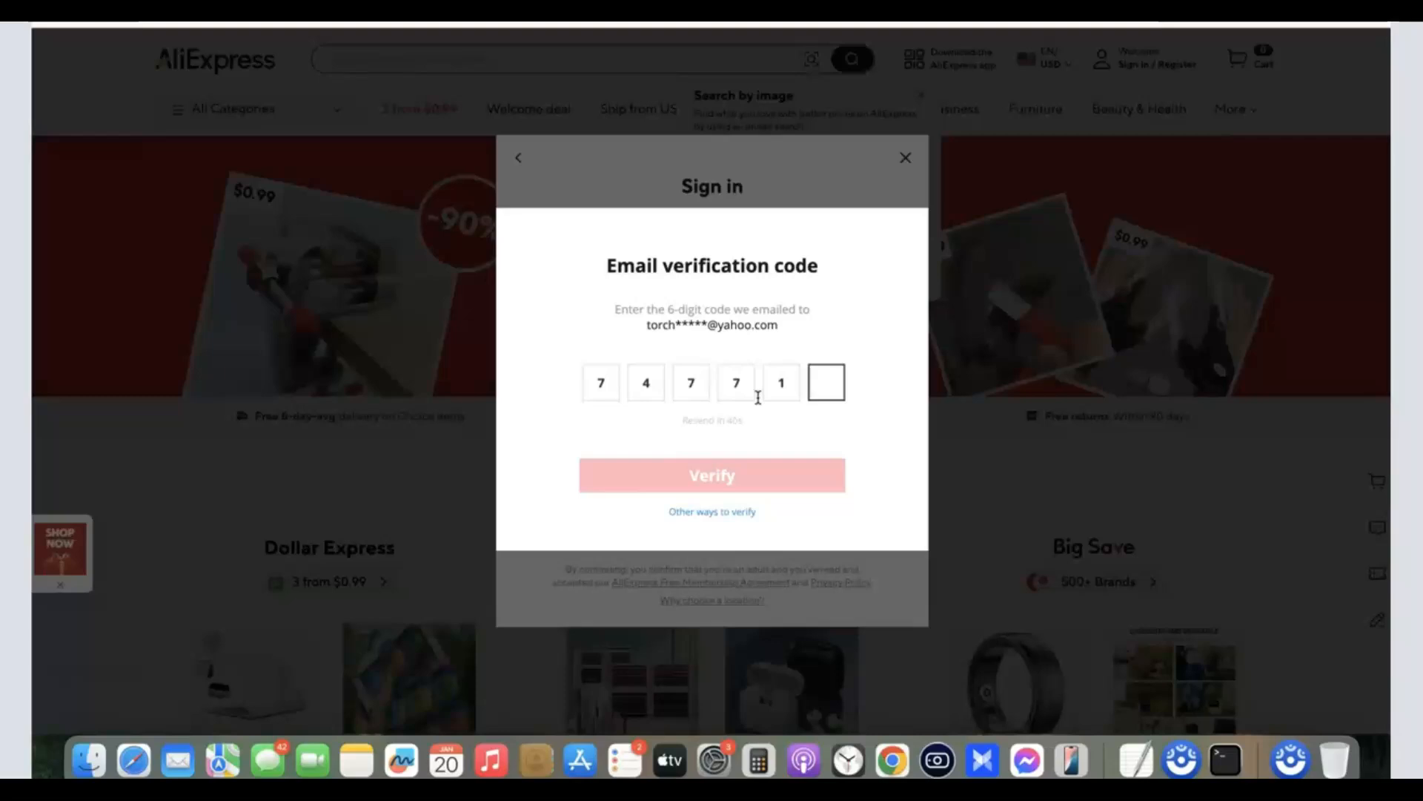
left_click(709, 478)
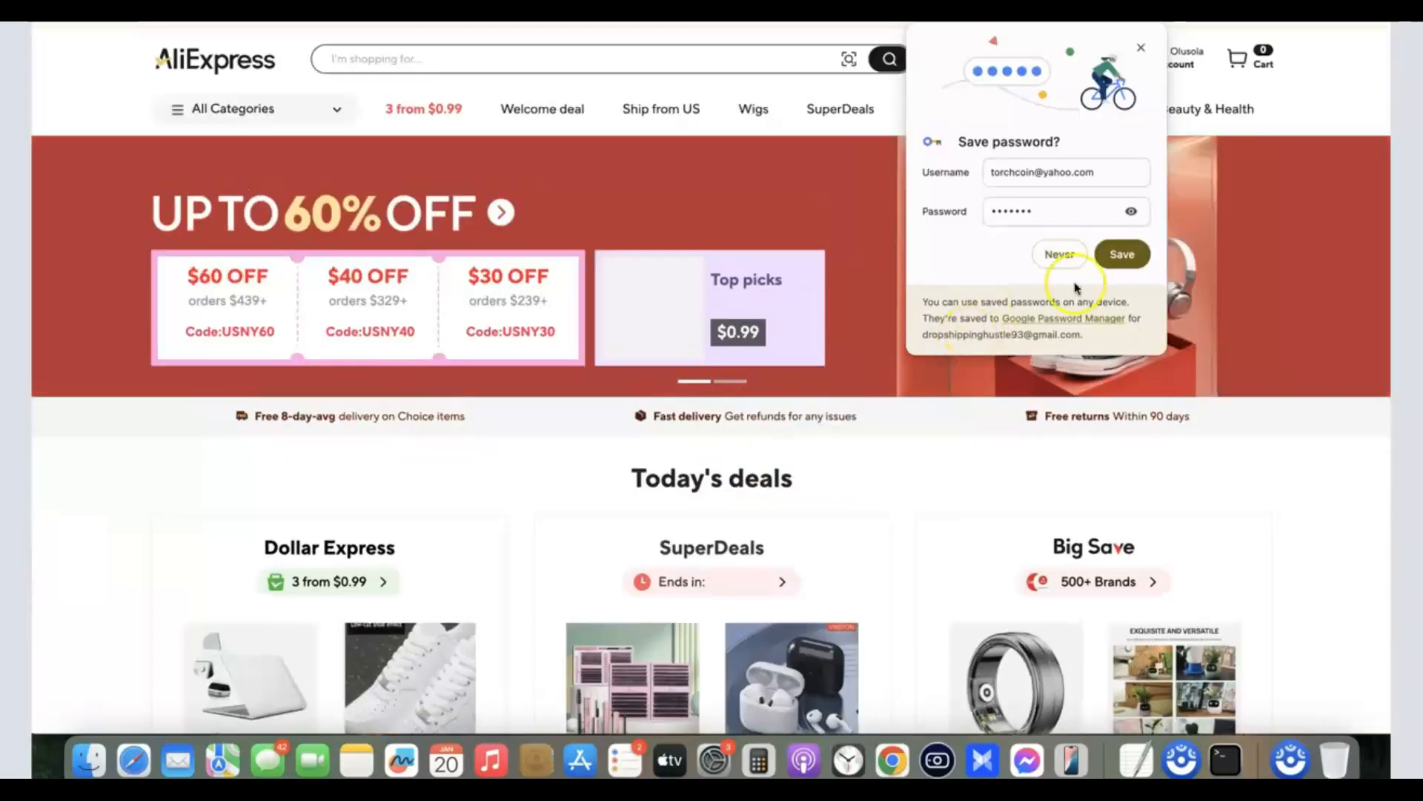
left_click(1120, 253)
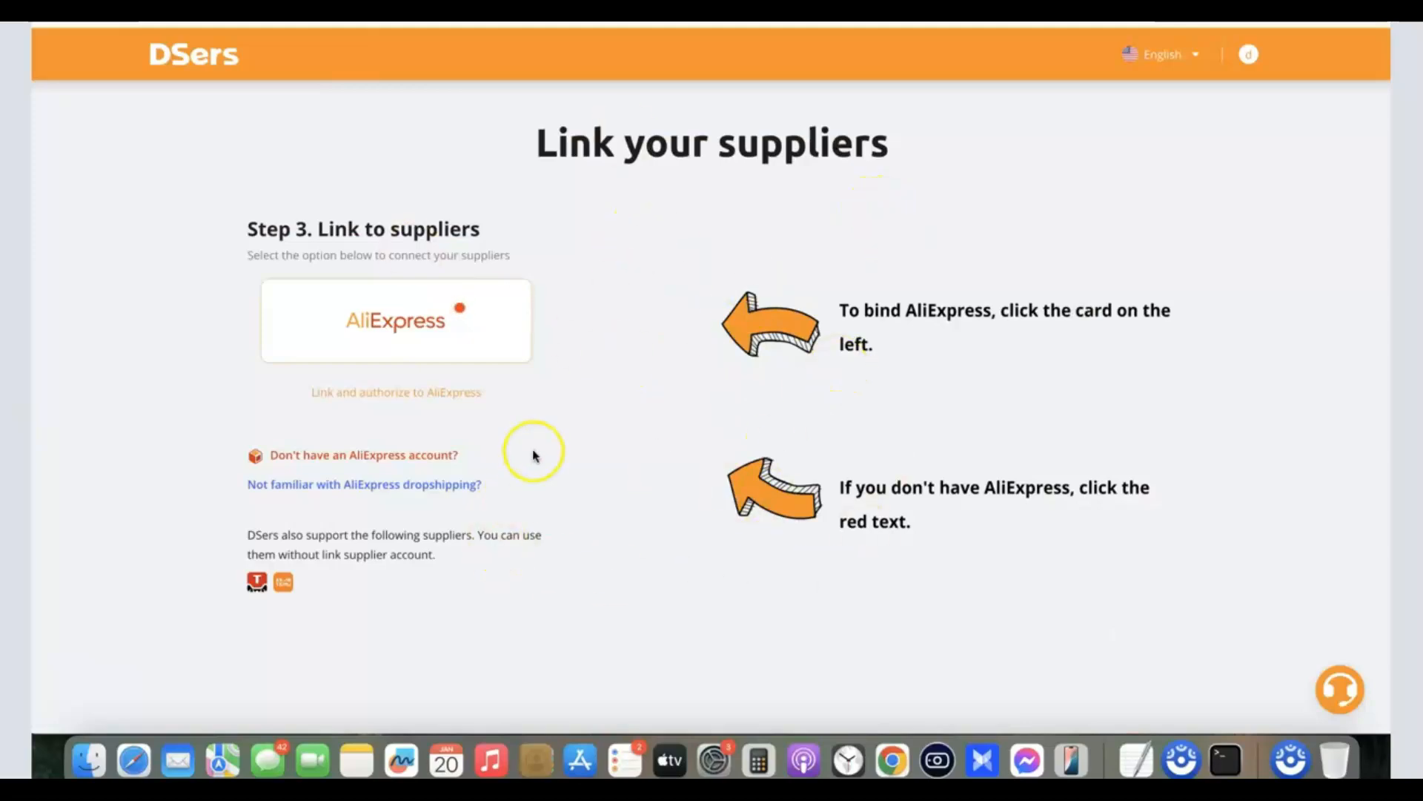
- Link the AliExpress supplier in DSers by logging in and authorizing DSers access to the account
left_click(415, 321)
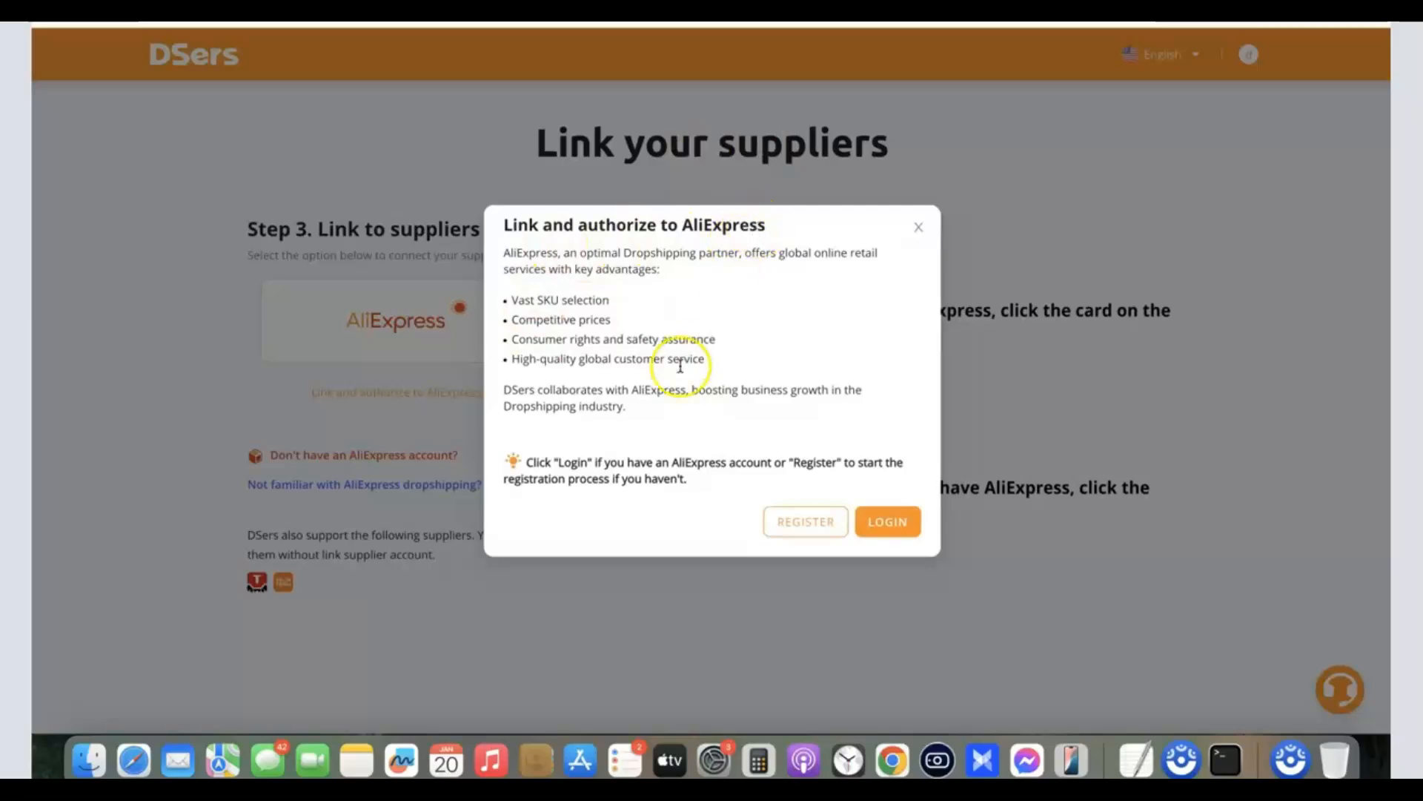
left_click(883, 520)
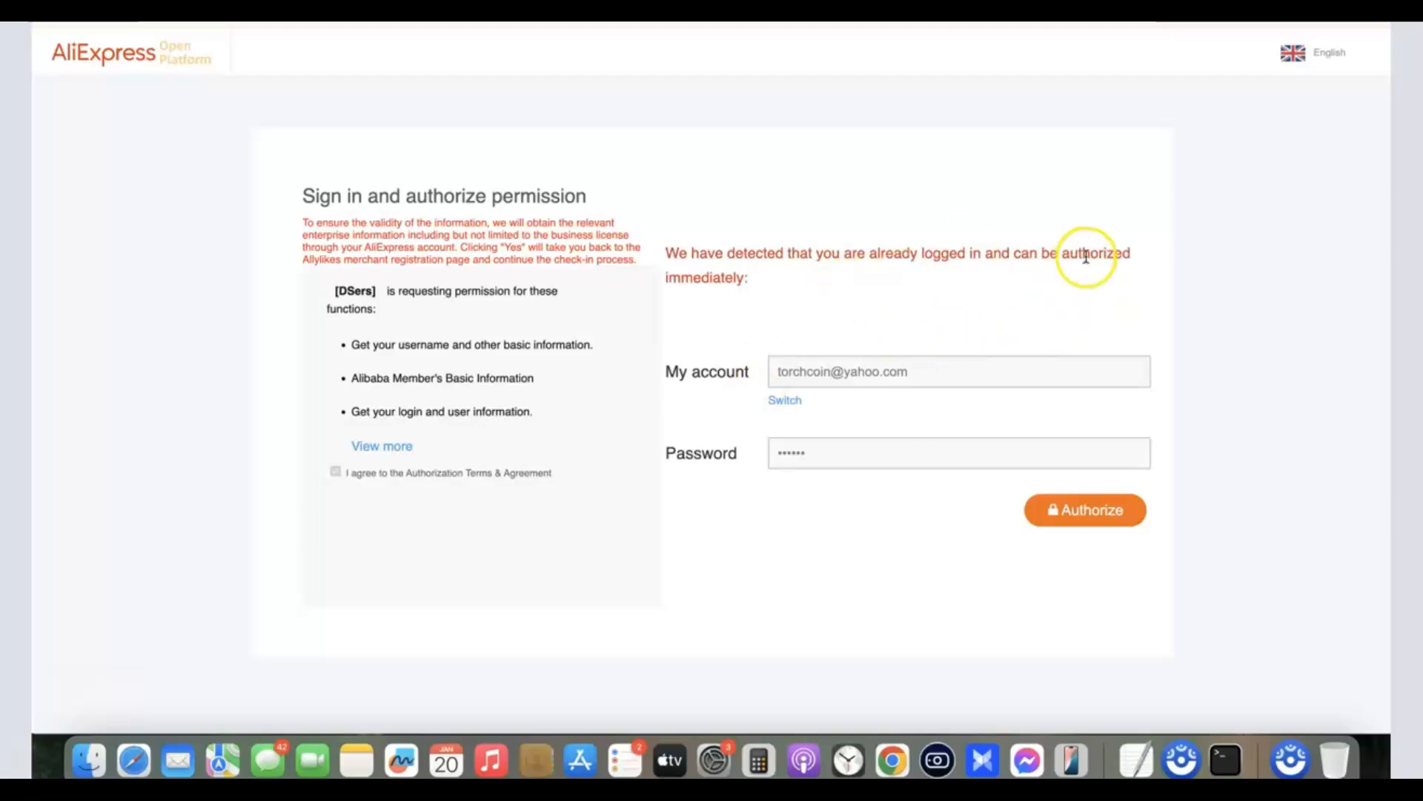
left_click(1089, 517)
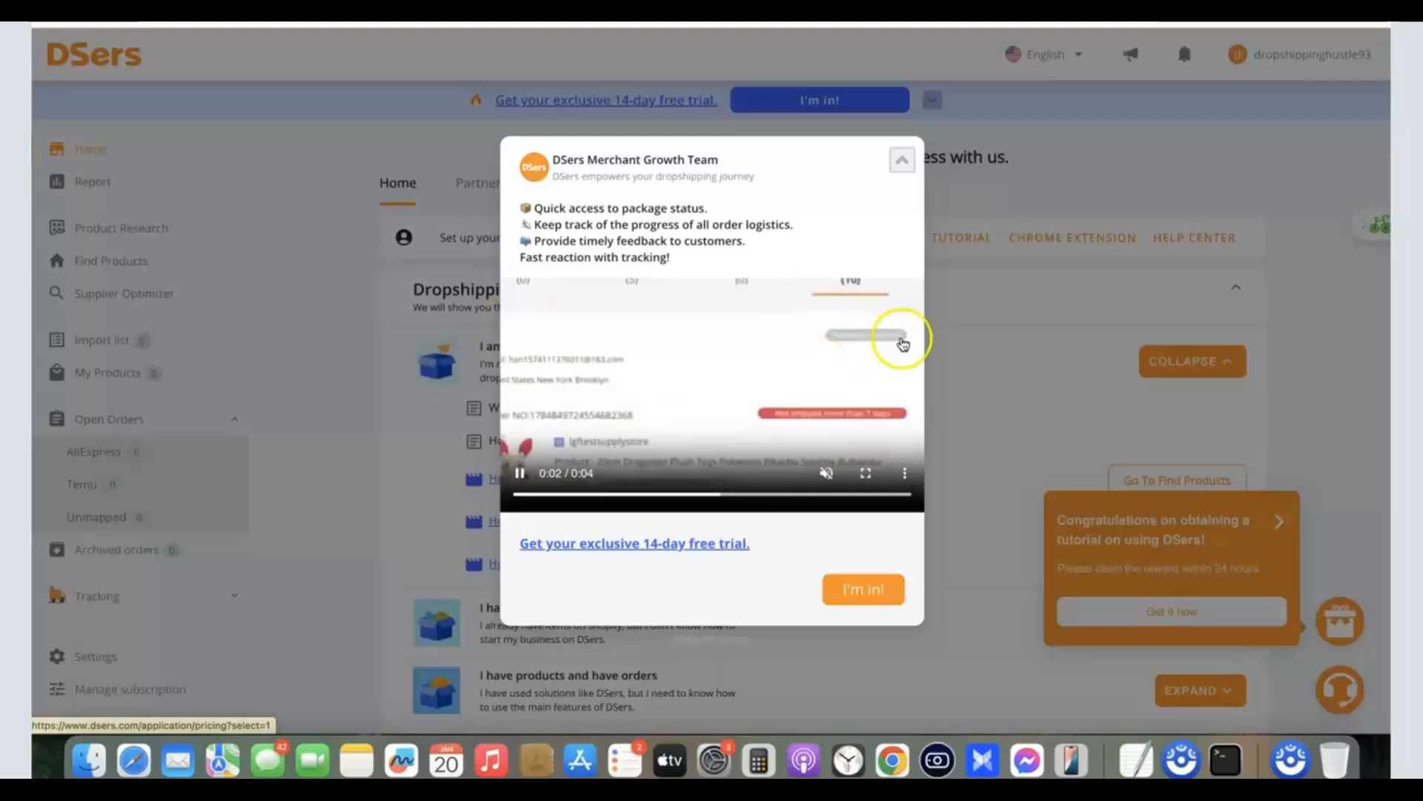
- Close the DSers Merchant Growth Team popup on the DSers home page
left_click(906, 161)
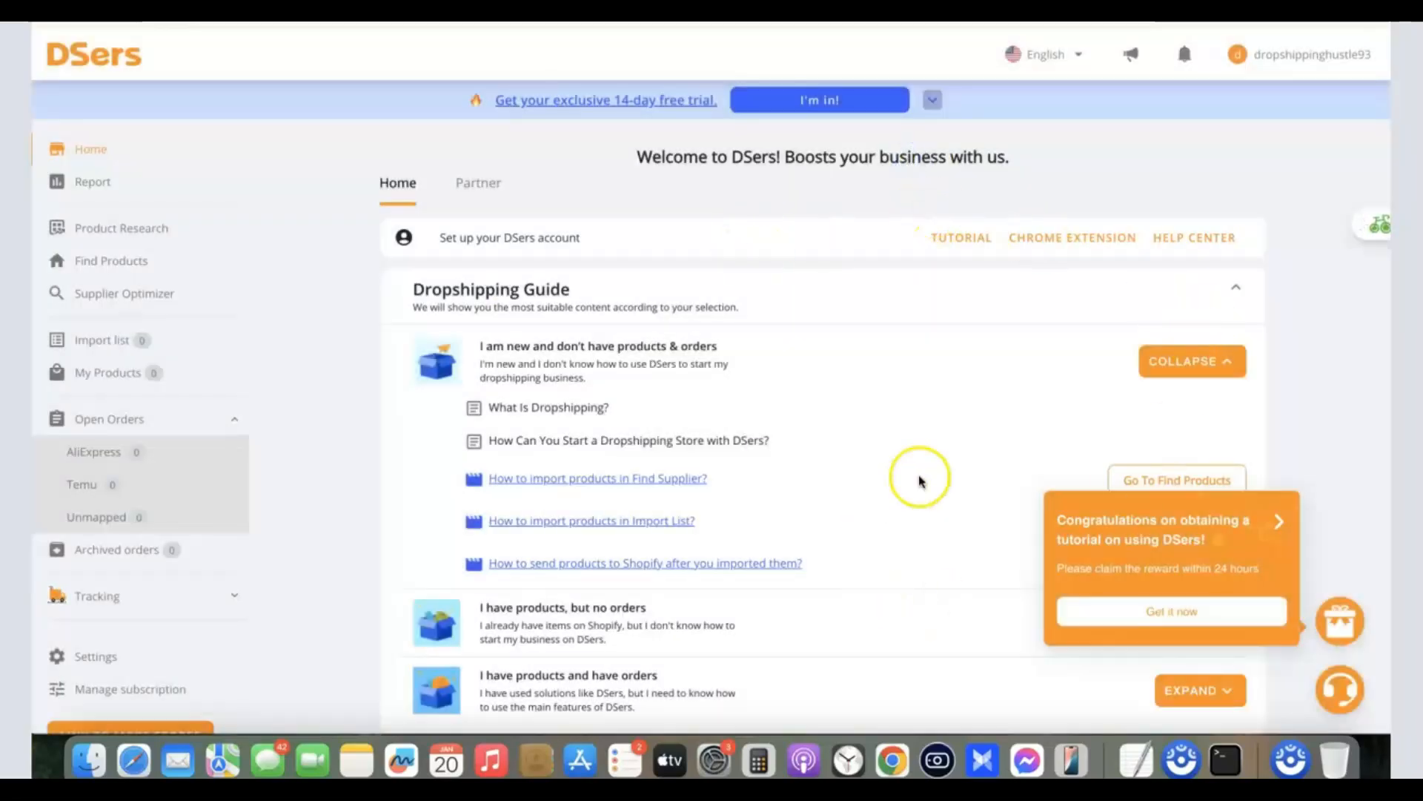
scroll(937, 471, "down", 2)
scroll(937, 471, "up", 2)
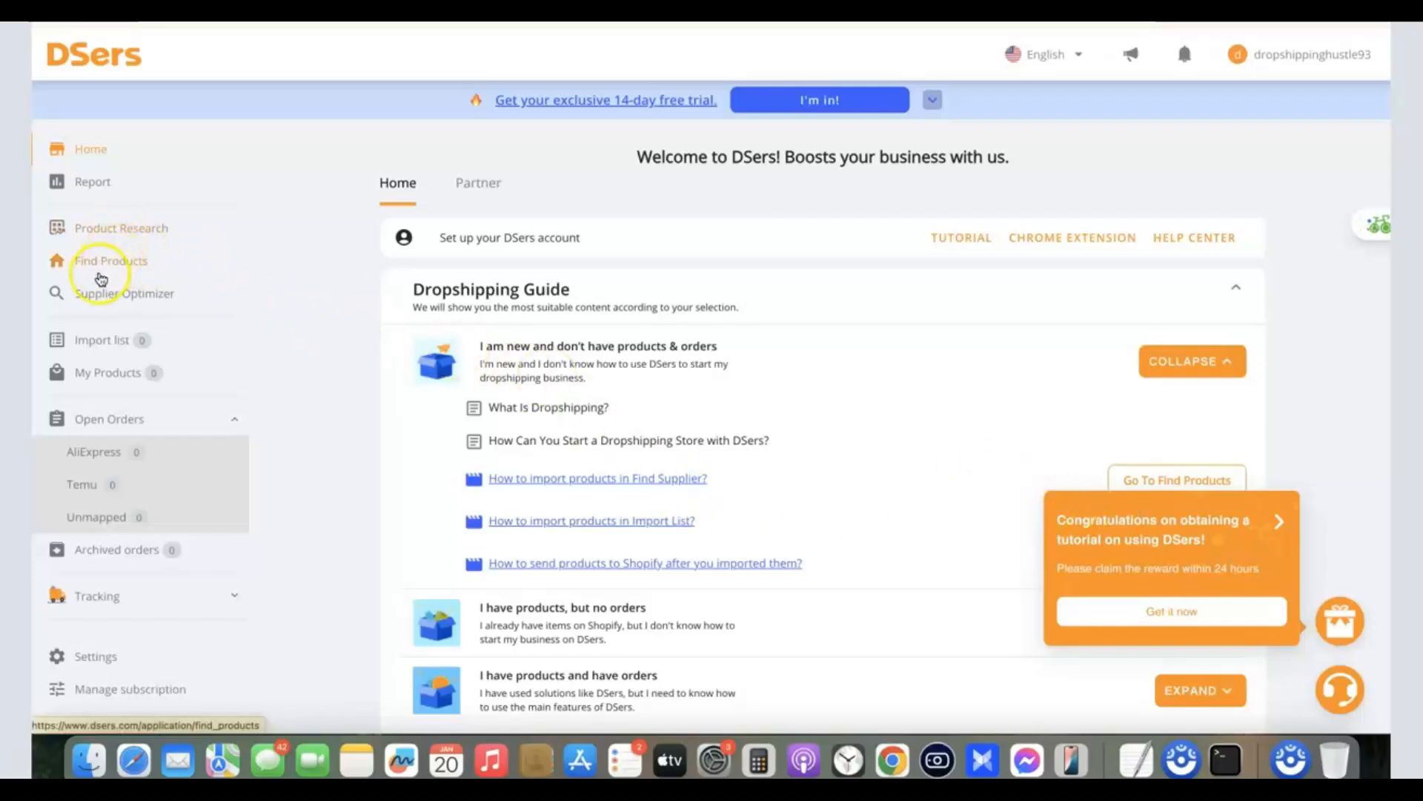
- Open Find Products and choose the Toys & Hobbies > Outdoor Fun & Sports category
left_click(109, 261)
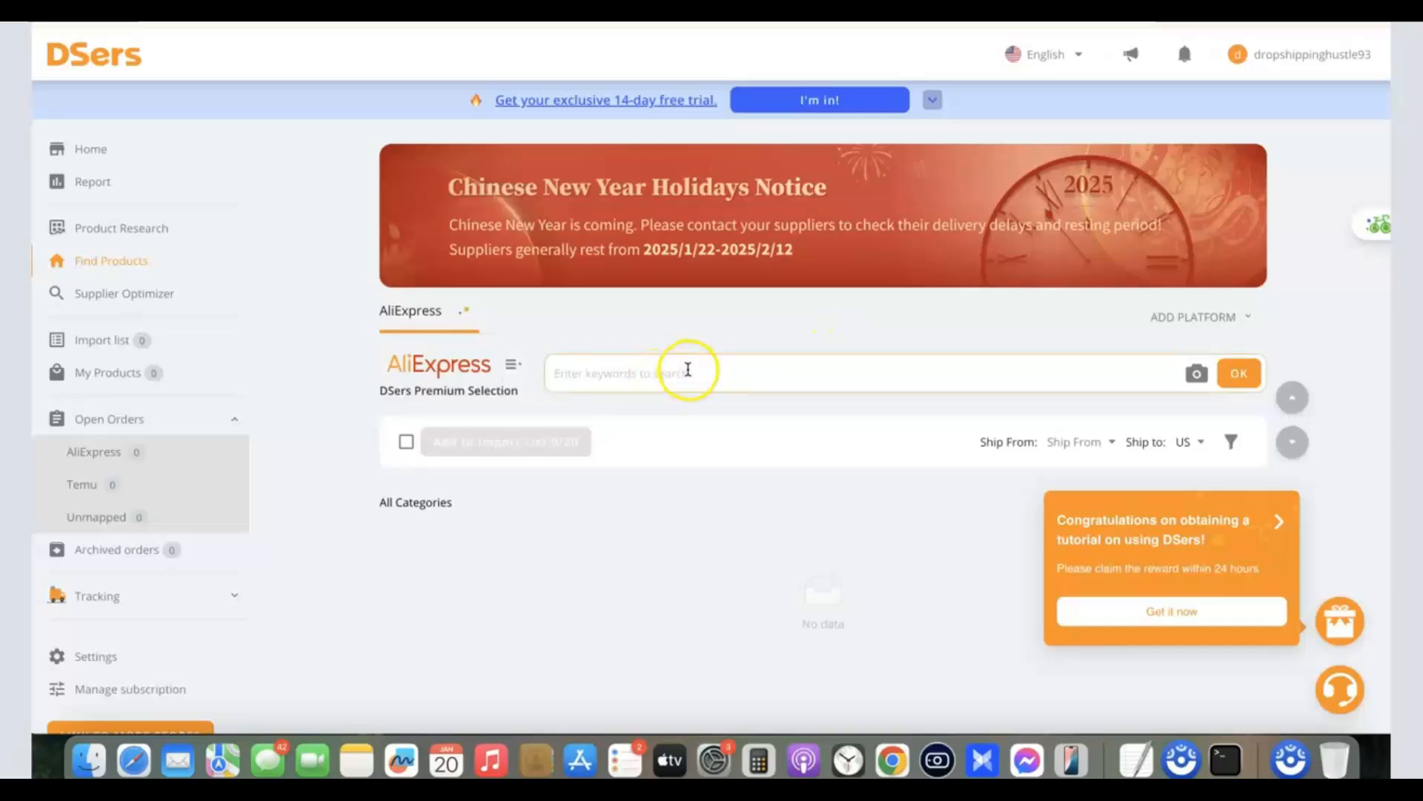
left_click(504, 368)
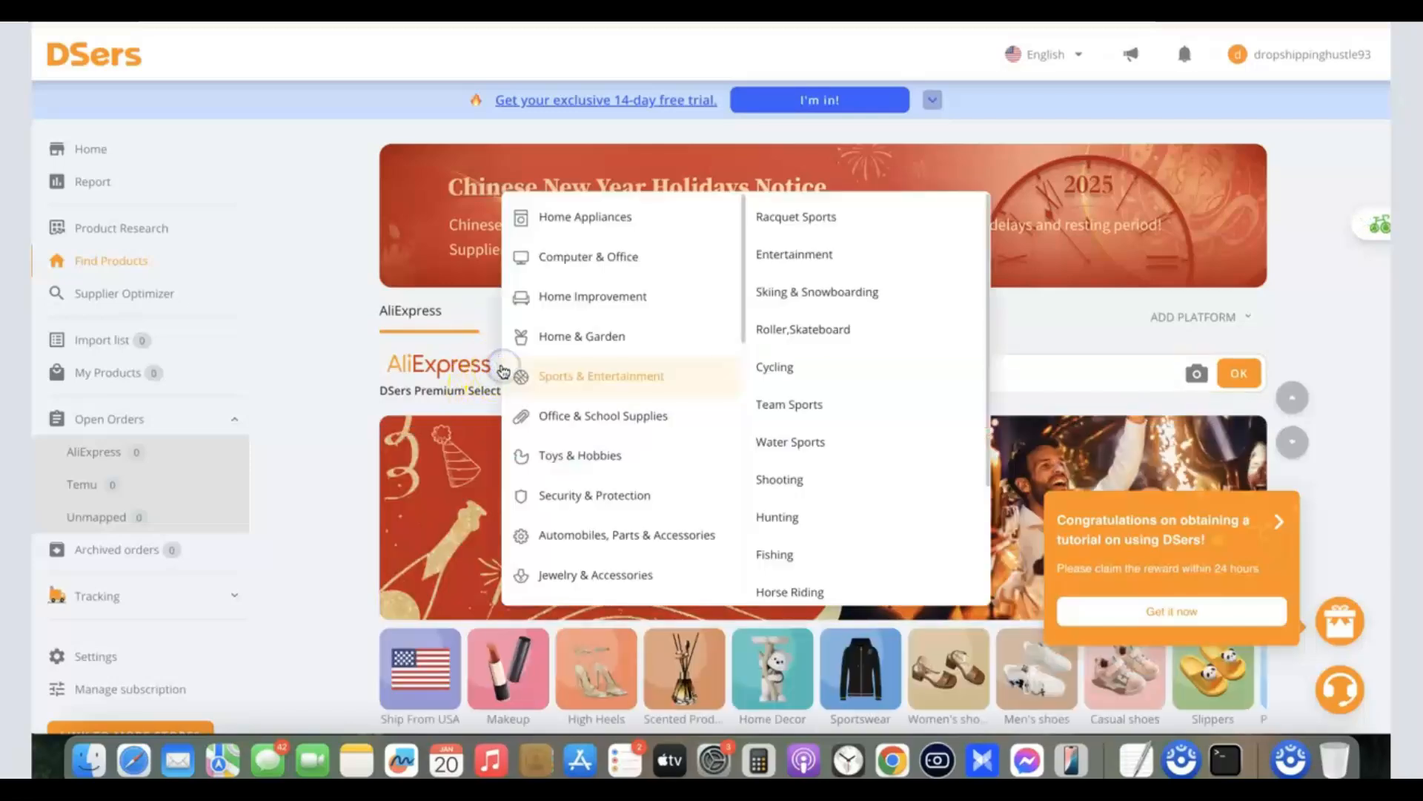
scroll(505, 371, "down", 1)
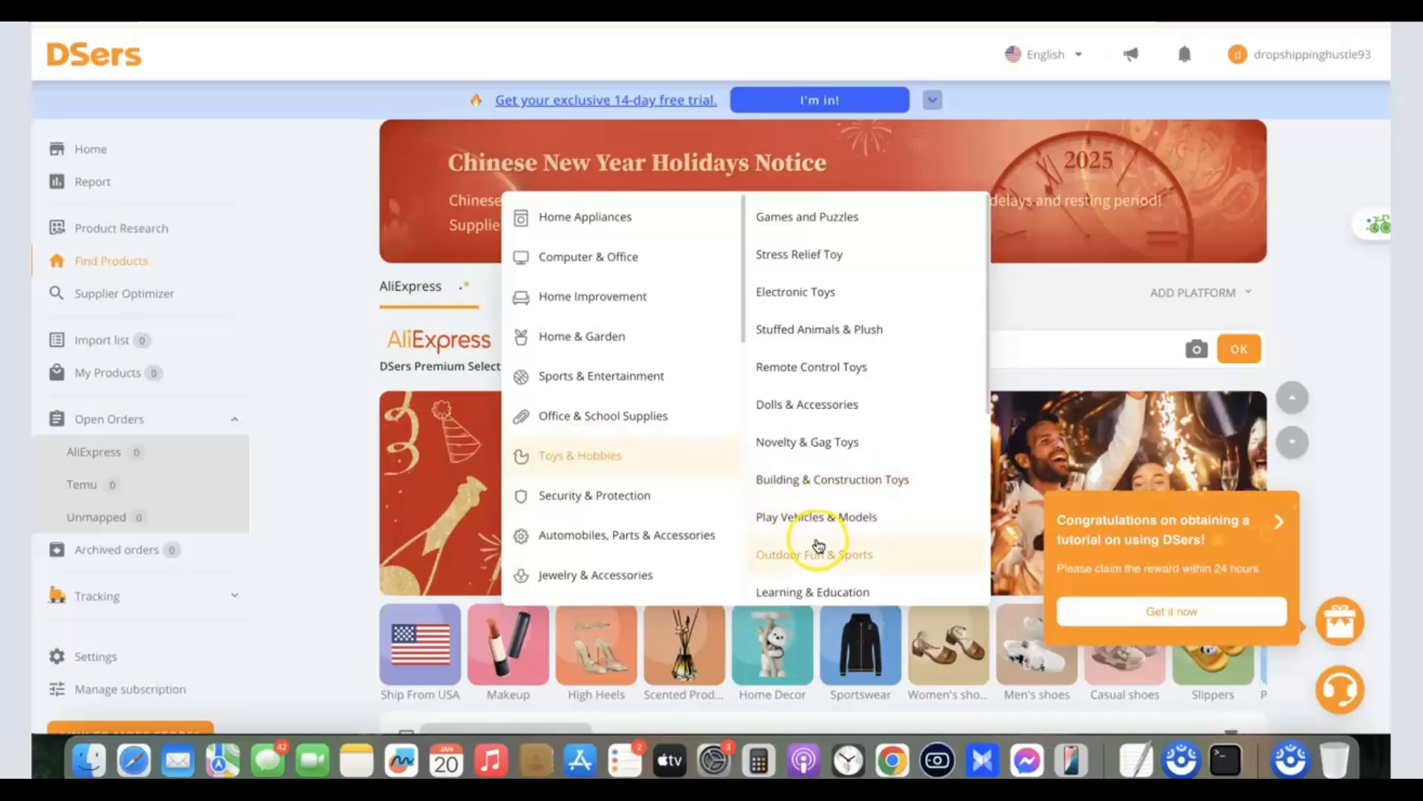
left_click(814, 554)
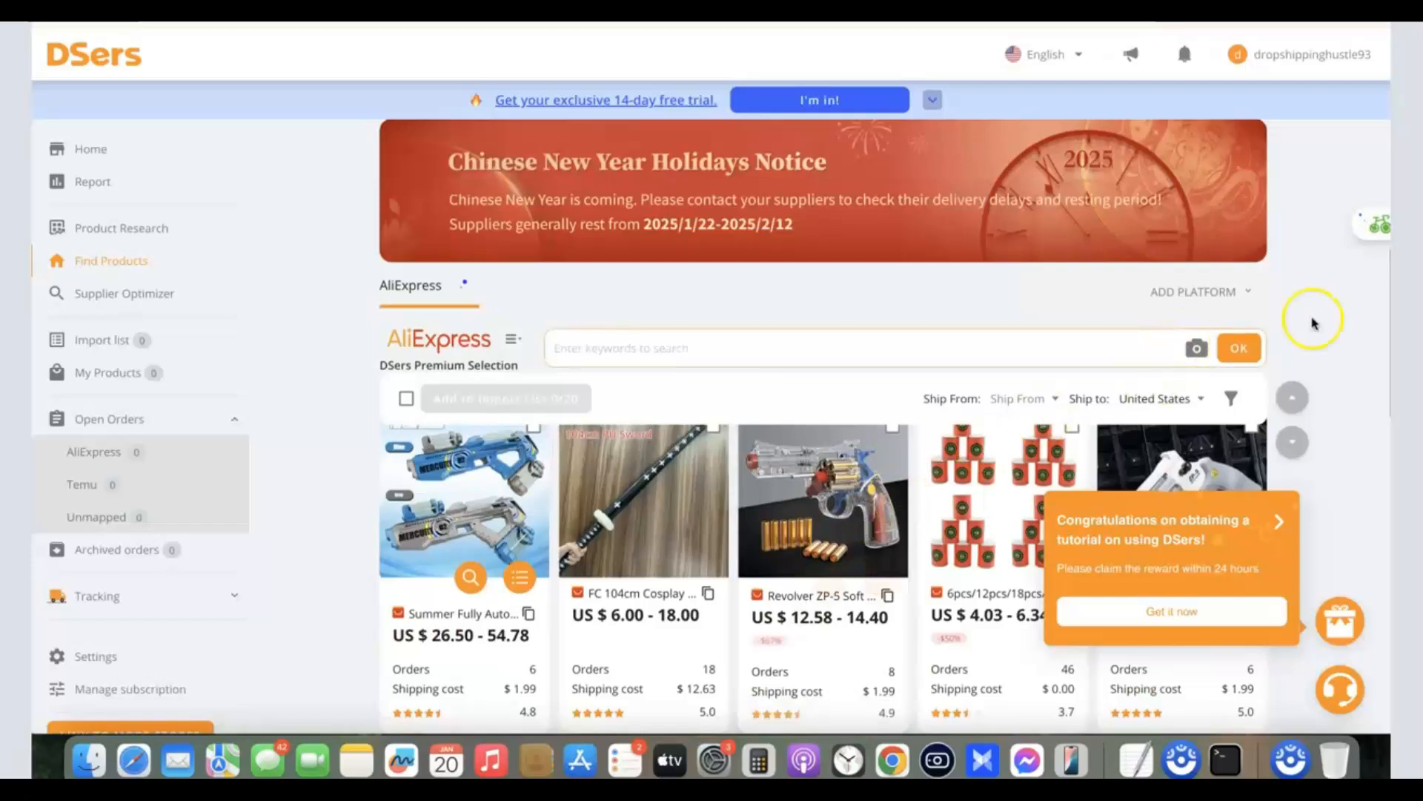
- Browse the Outdoor Fun & Sports product listings to pick a product
scroll(1323, 321, "down", 2)
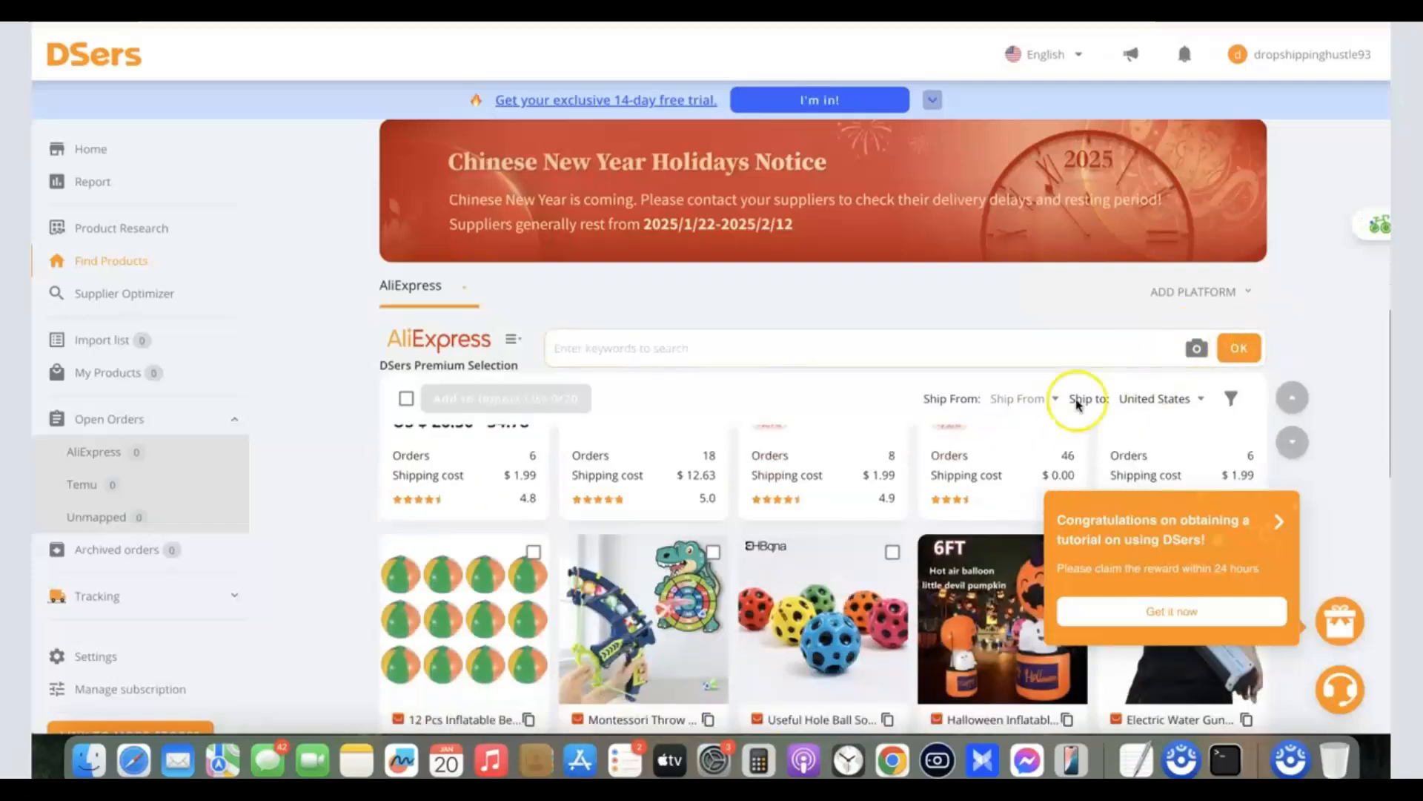
scroll(840, 578, "down", 5)
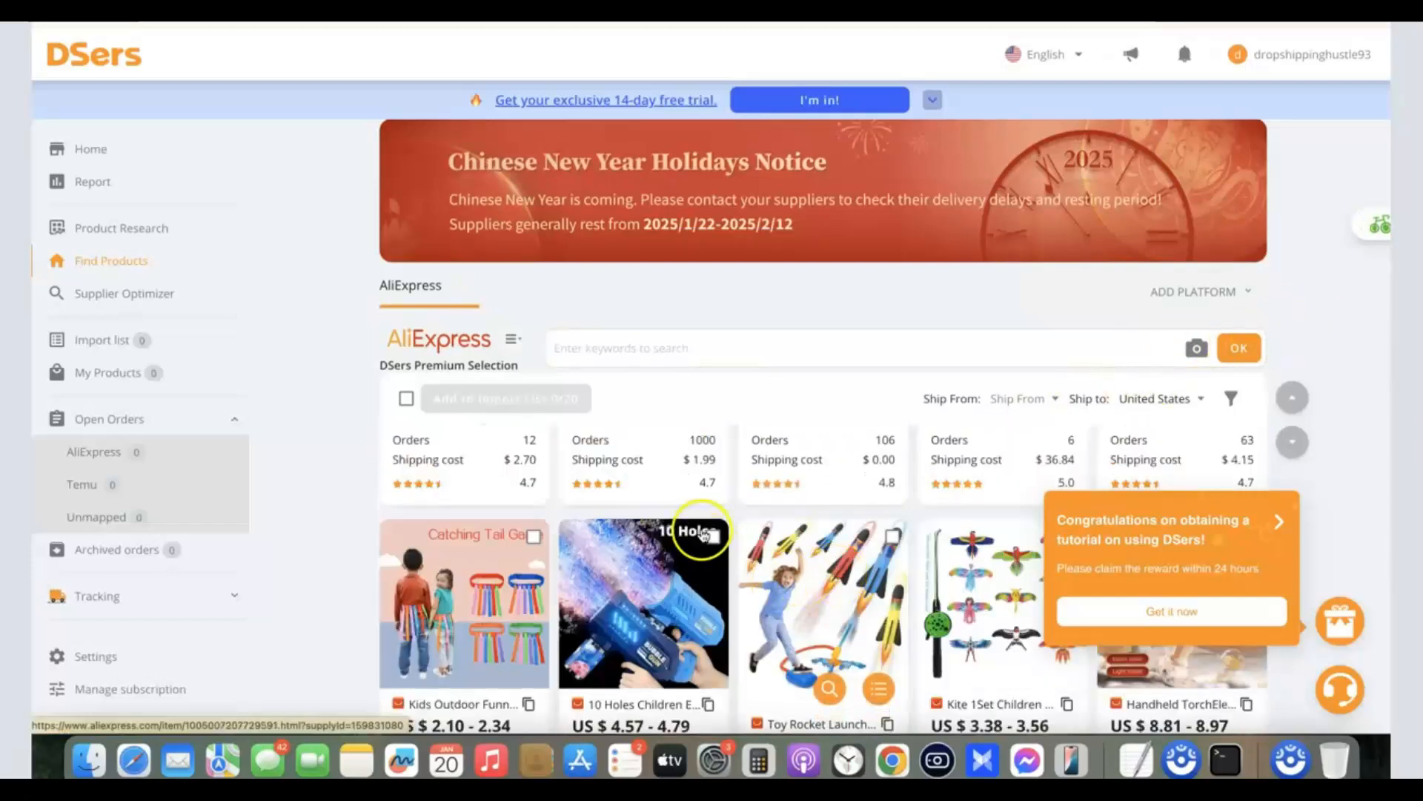
scroll(792, 560, "down", 5)
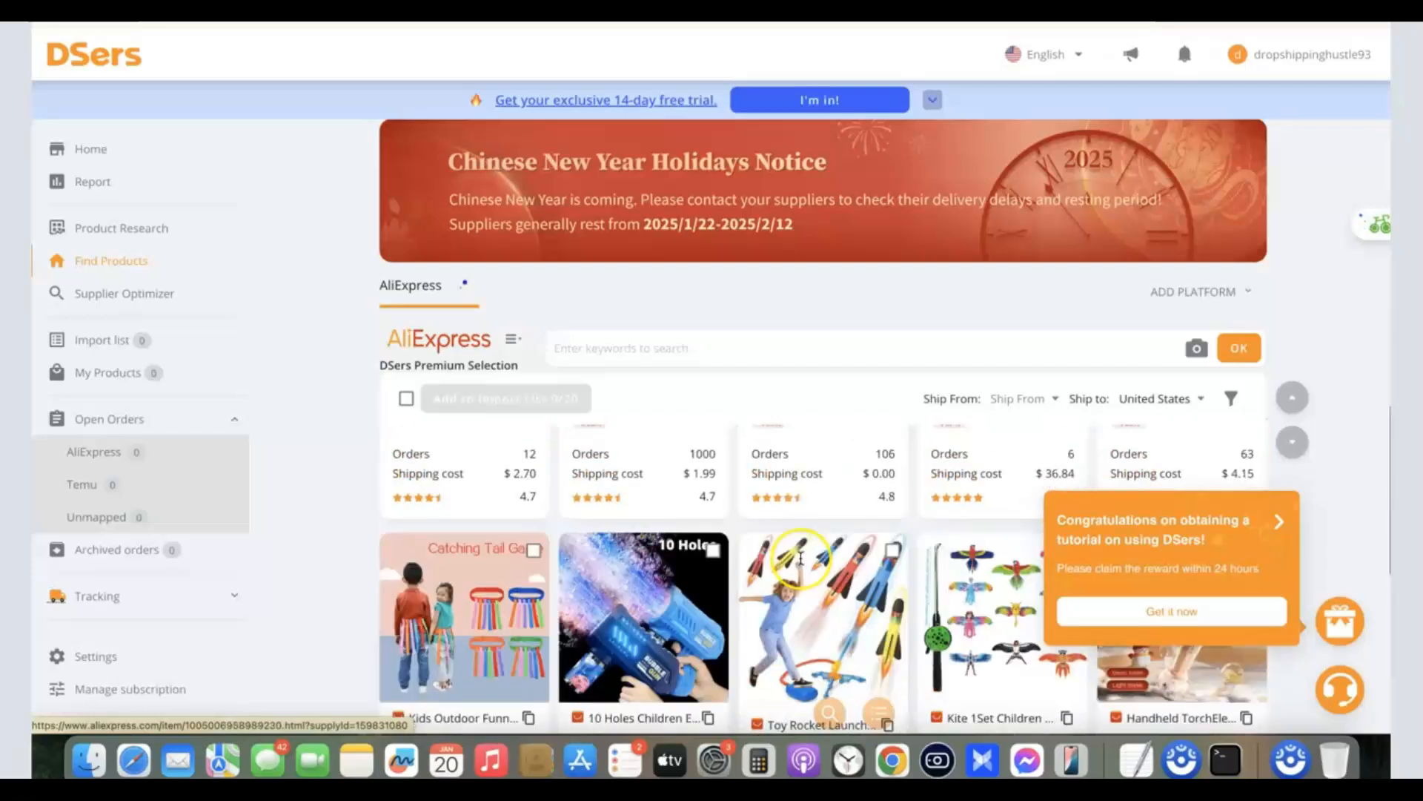
scroll(800, 557, "up", 10)
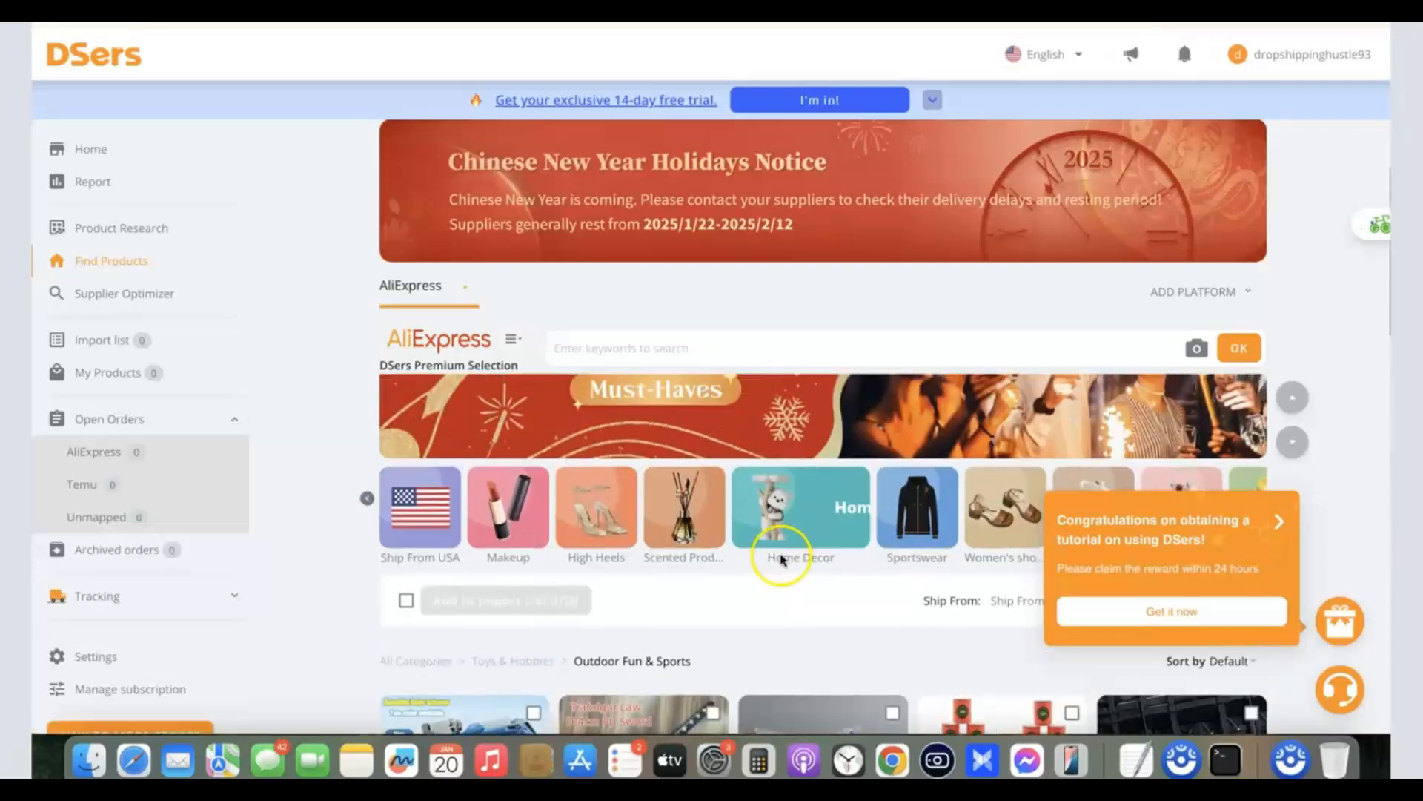
scroll(745, 598, "down", 2)
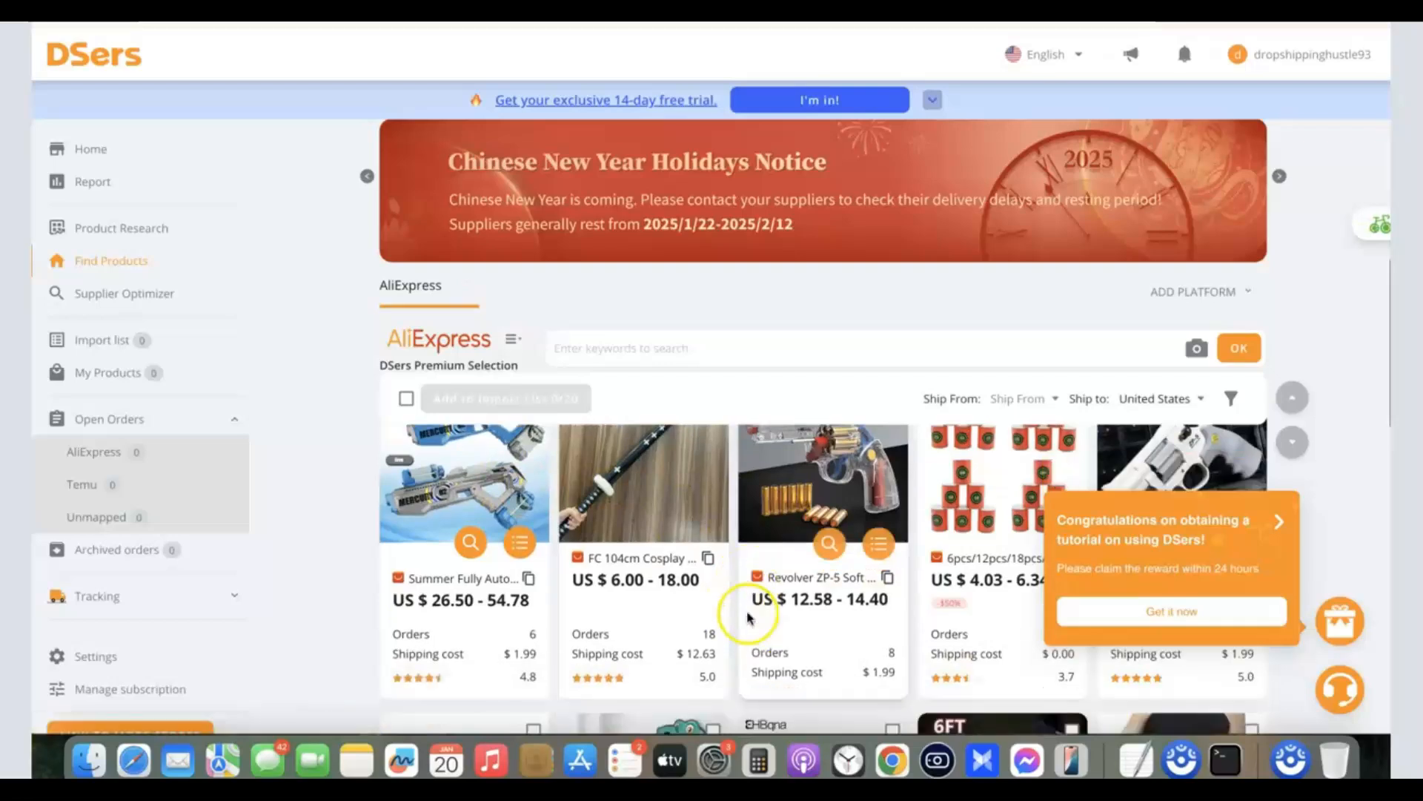
scroll(747, 617, "down", 3)
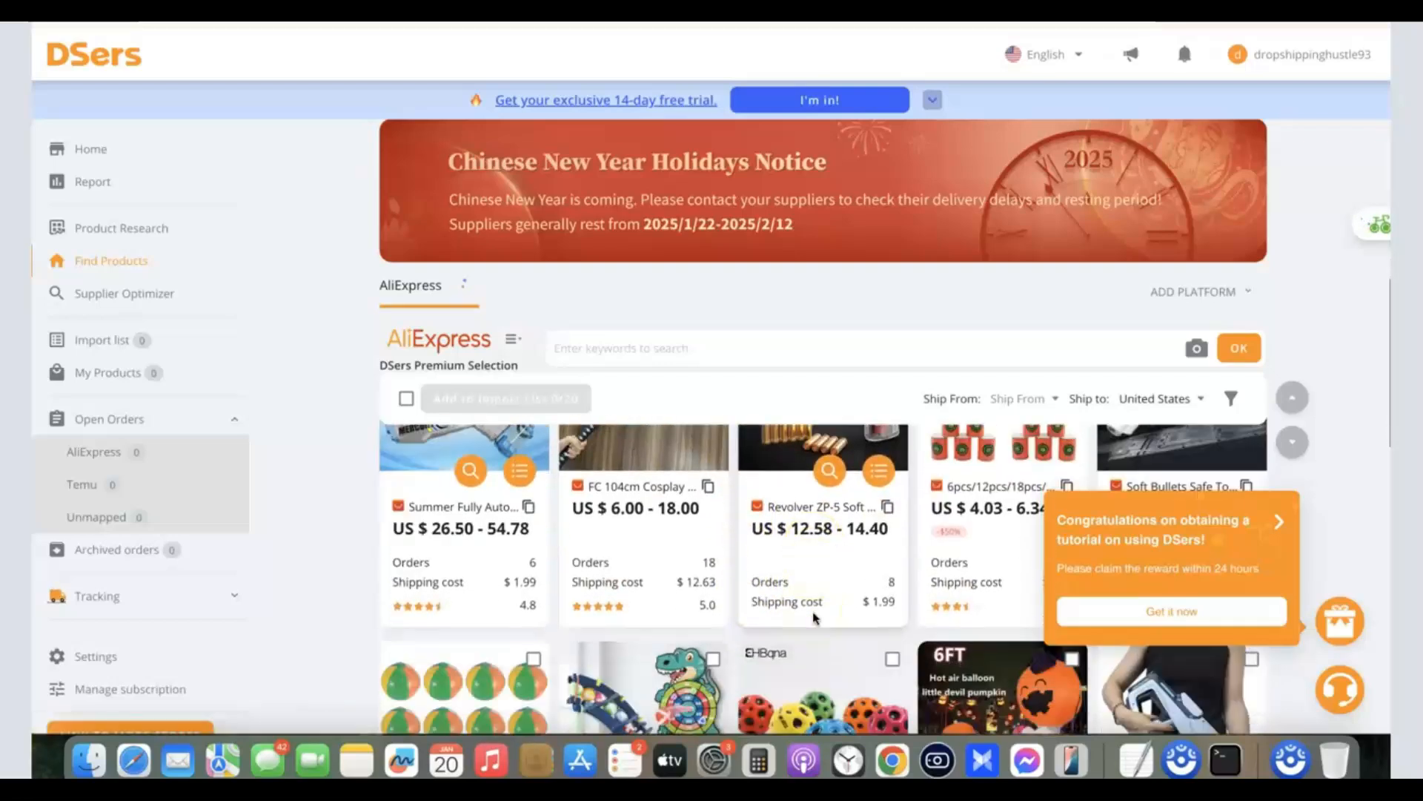
scroll(815, 620, "up", 4)
scroll(1038, 516, "down", 5)
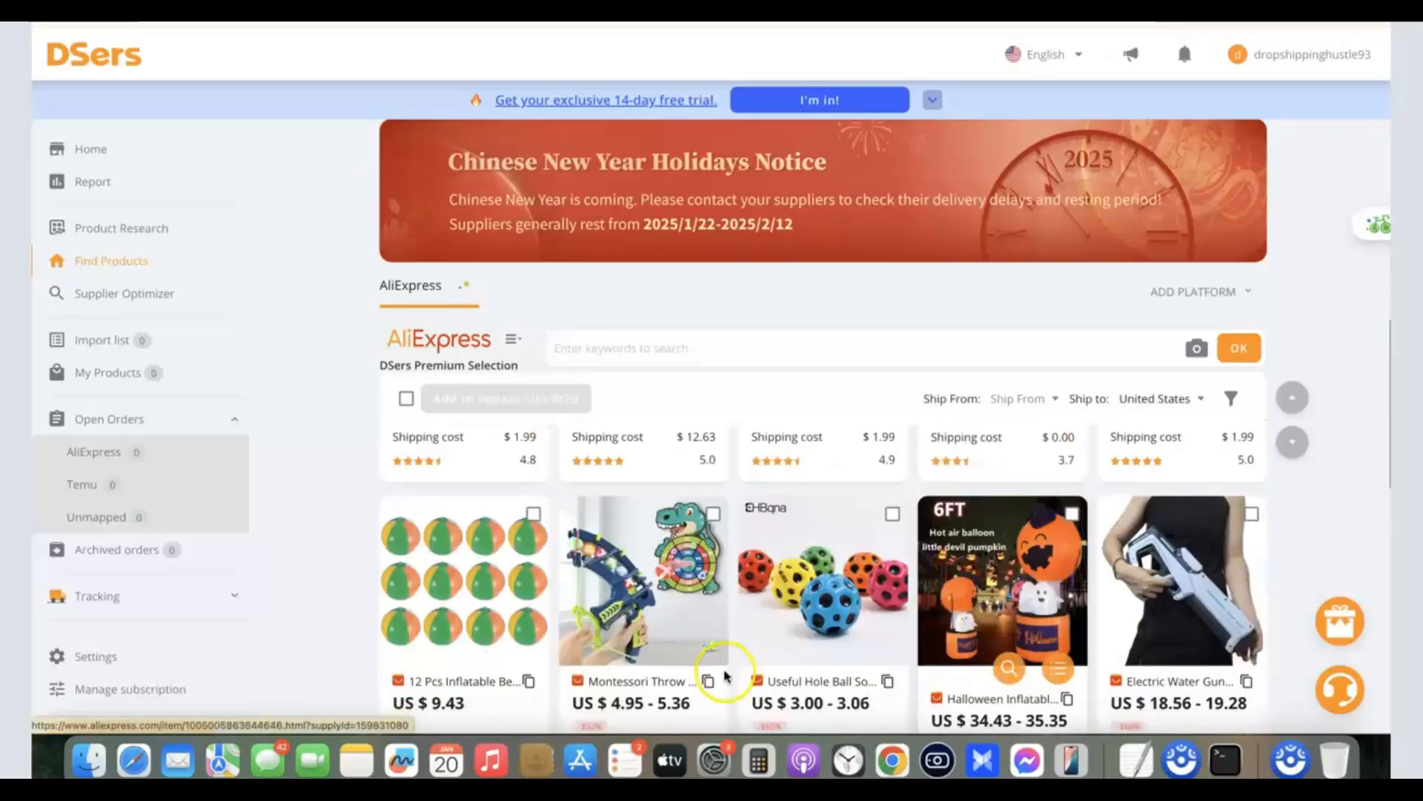
scroll(699, 577, "down", 1)
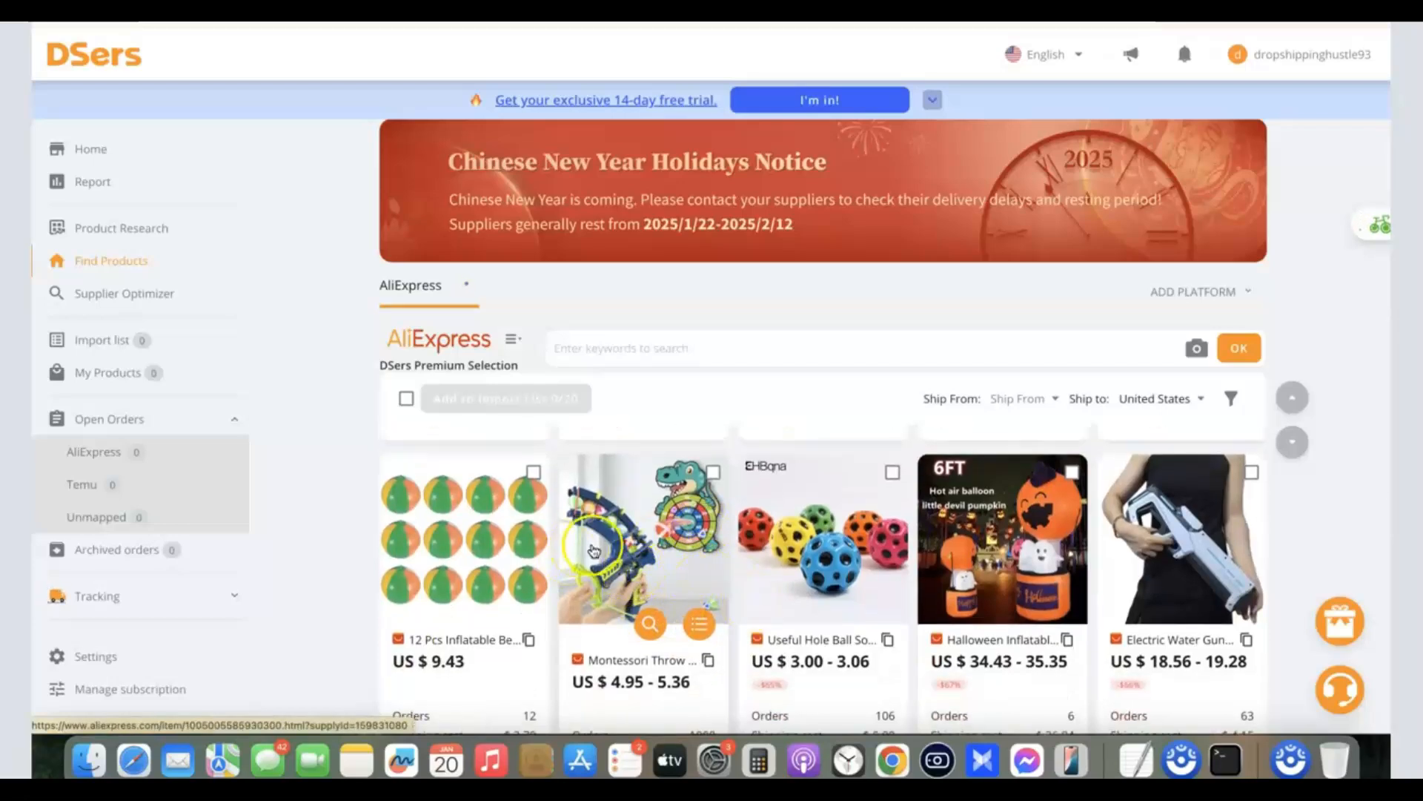
left_click(647, 553)
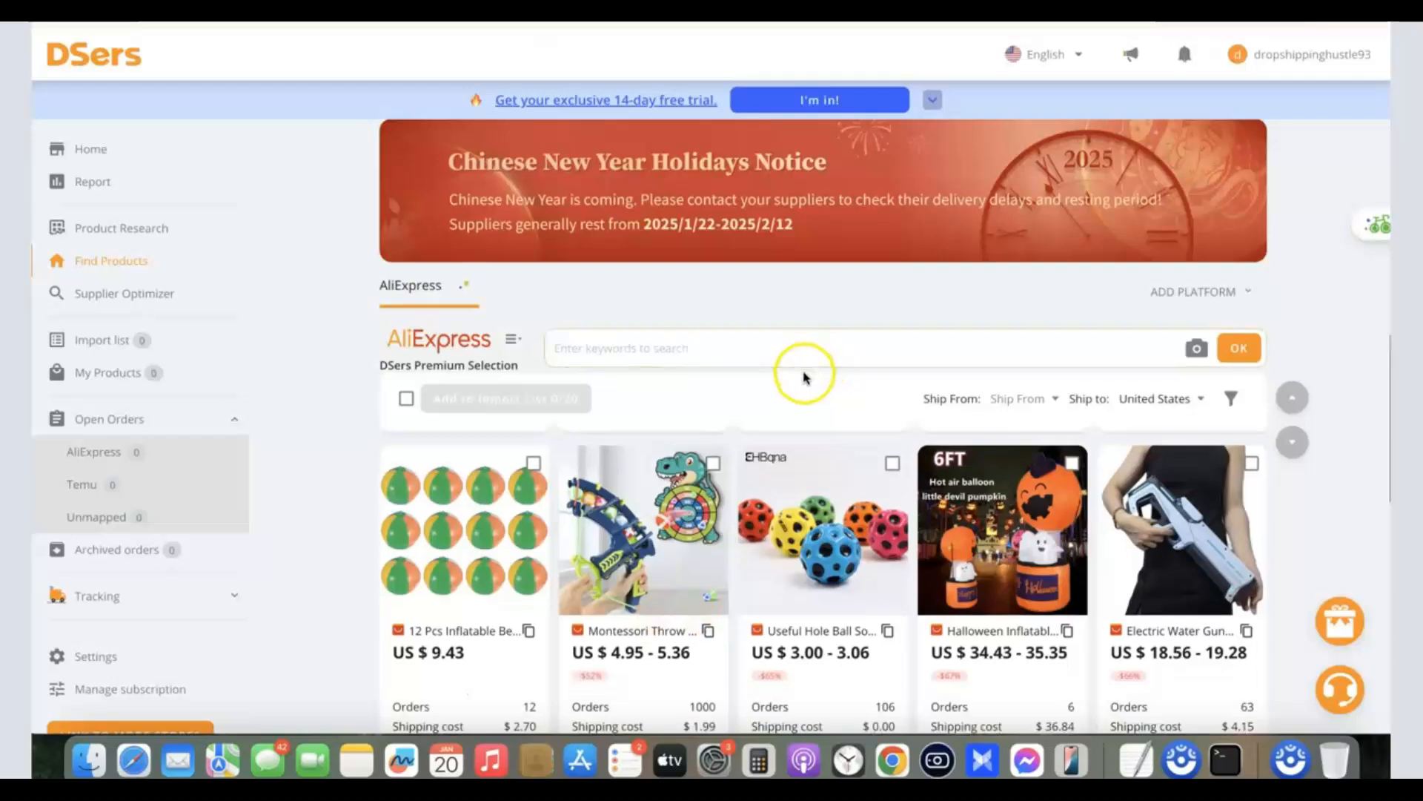
- Add the Montessori Throw toy to the Import List, confirming English as the import language
mouse_move(661, 607)
scroll(662, 610, "up", 1)
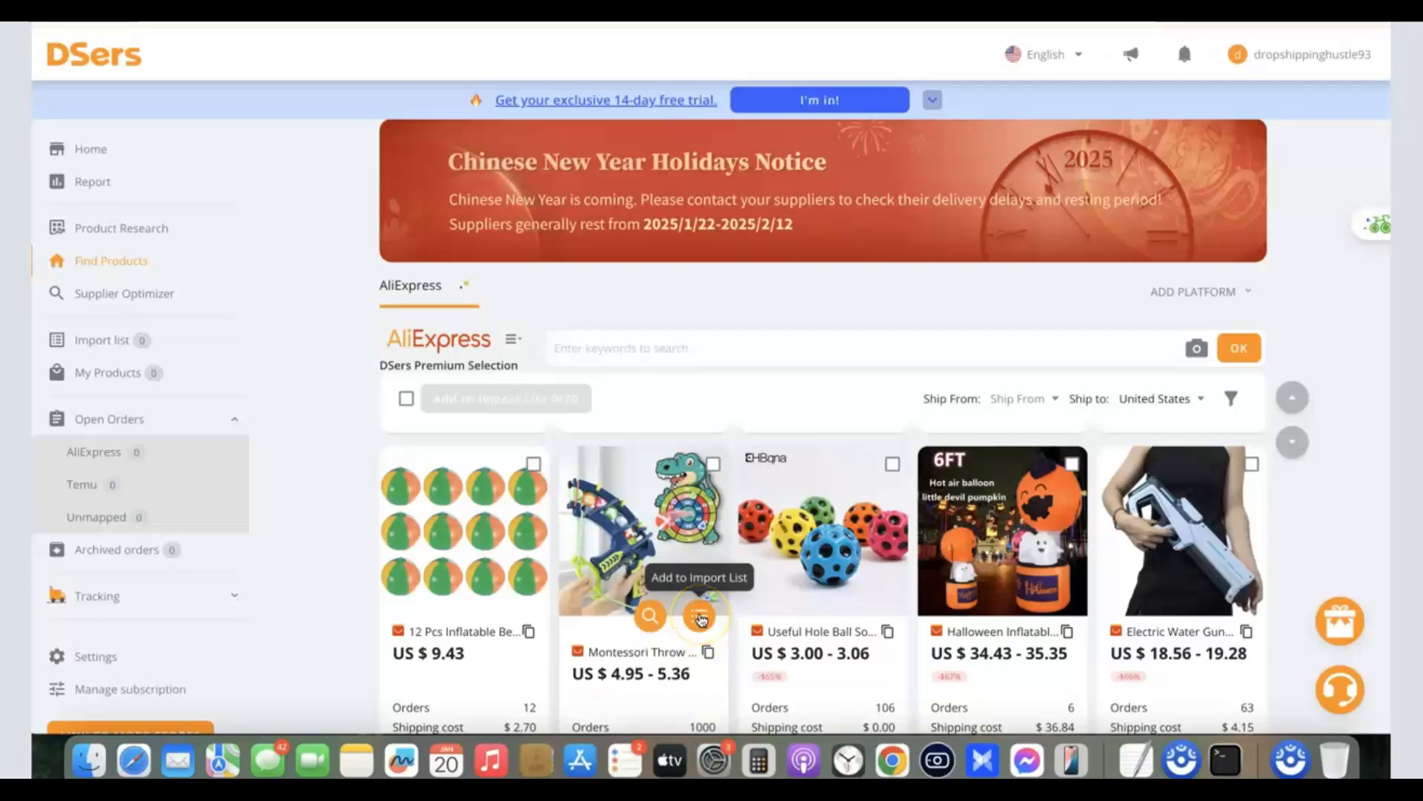
left_click(700, 617)
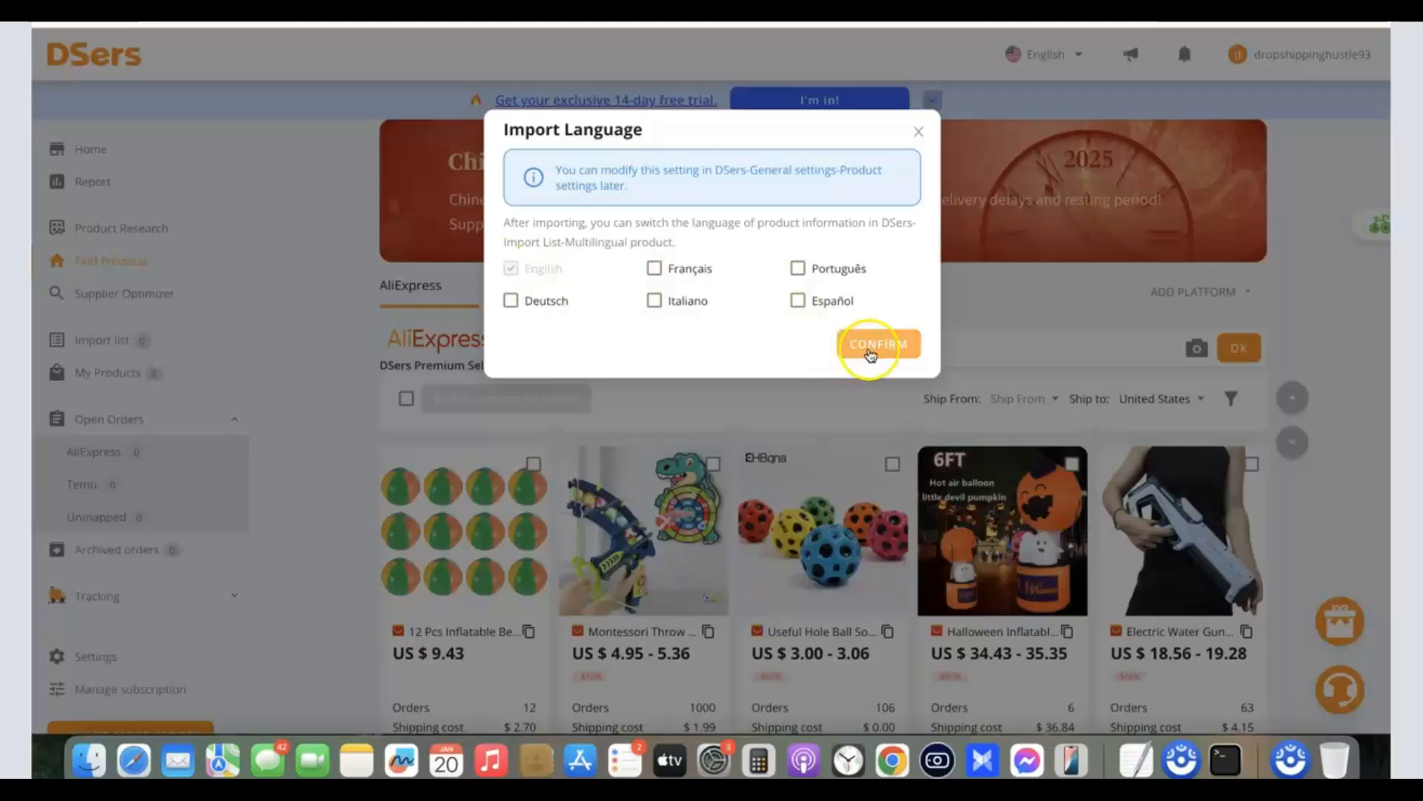
left_click(875, 345)
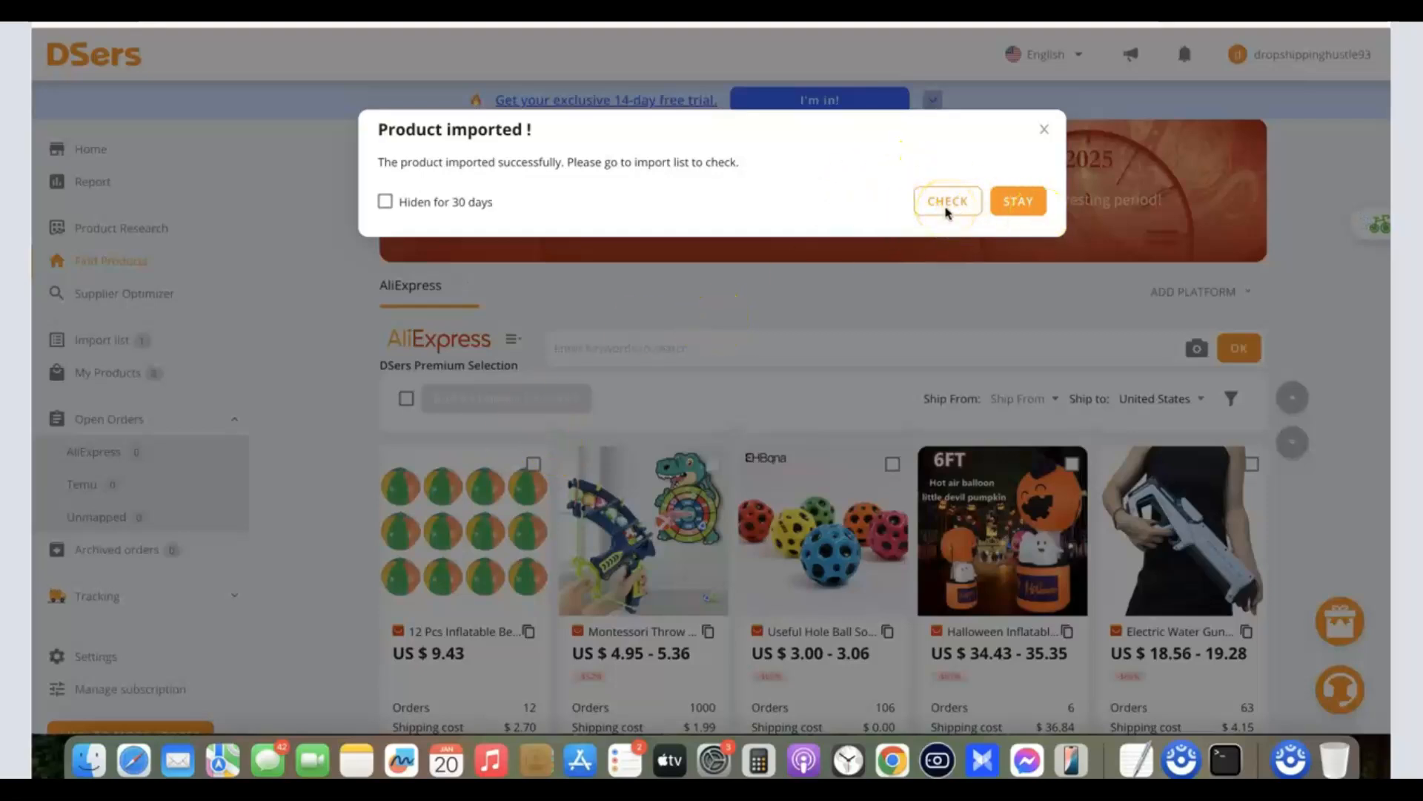
- Open the Import List from the import confirmation and close the DSers Merchant Growth Team popup
left_click(1026, 202)
left_click(946, 202)
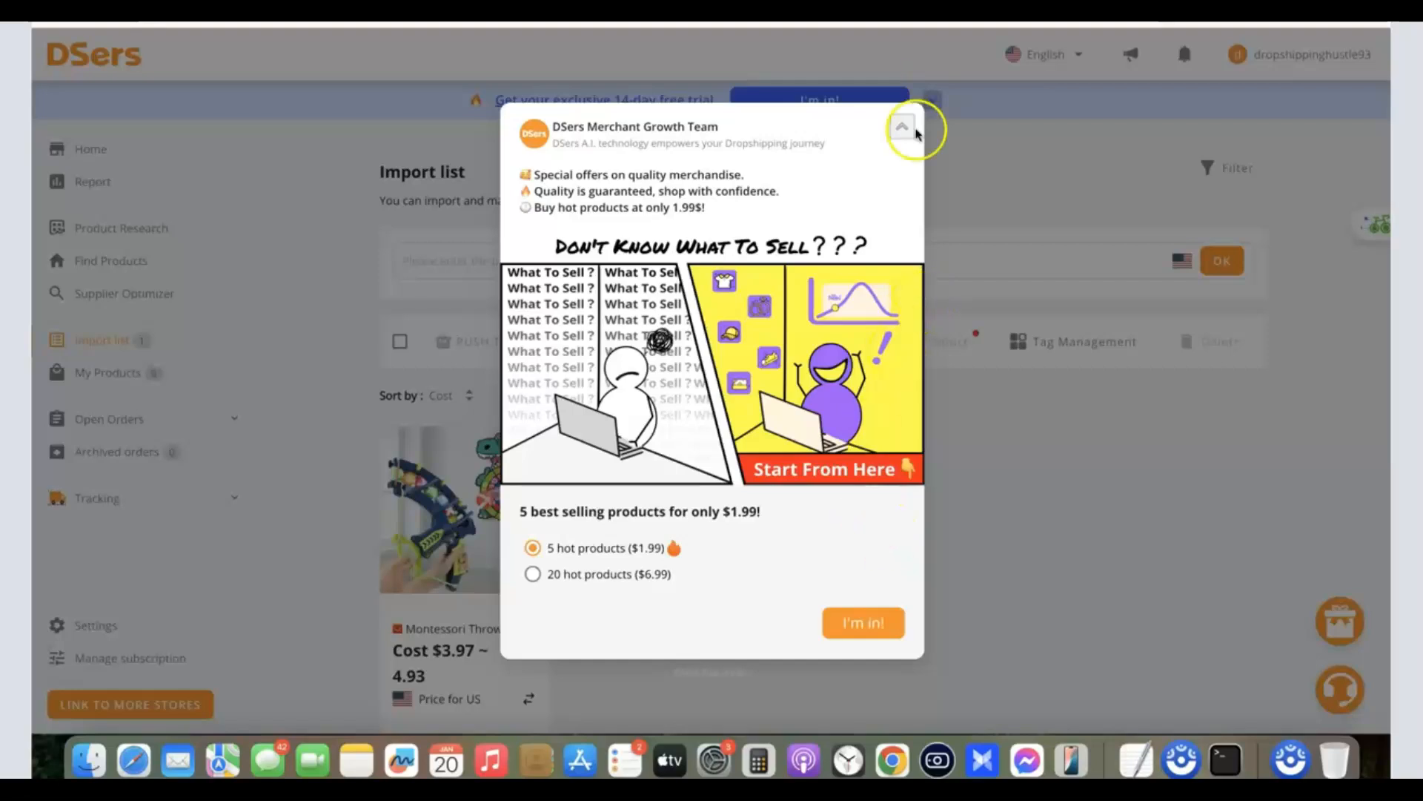
left_click(916, 132)
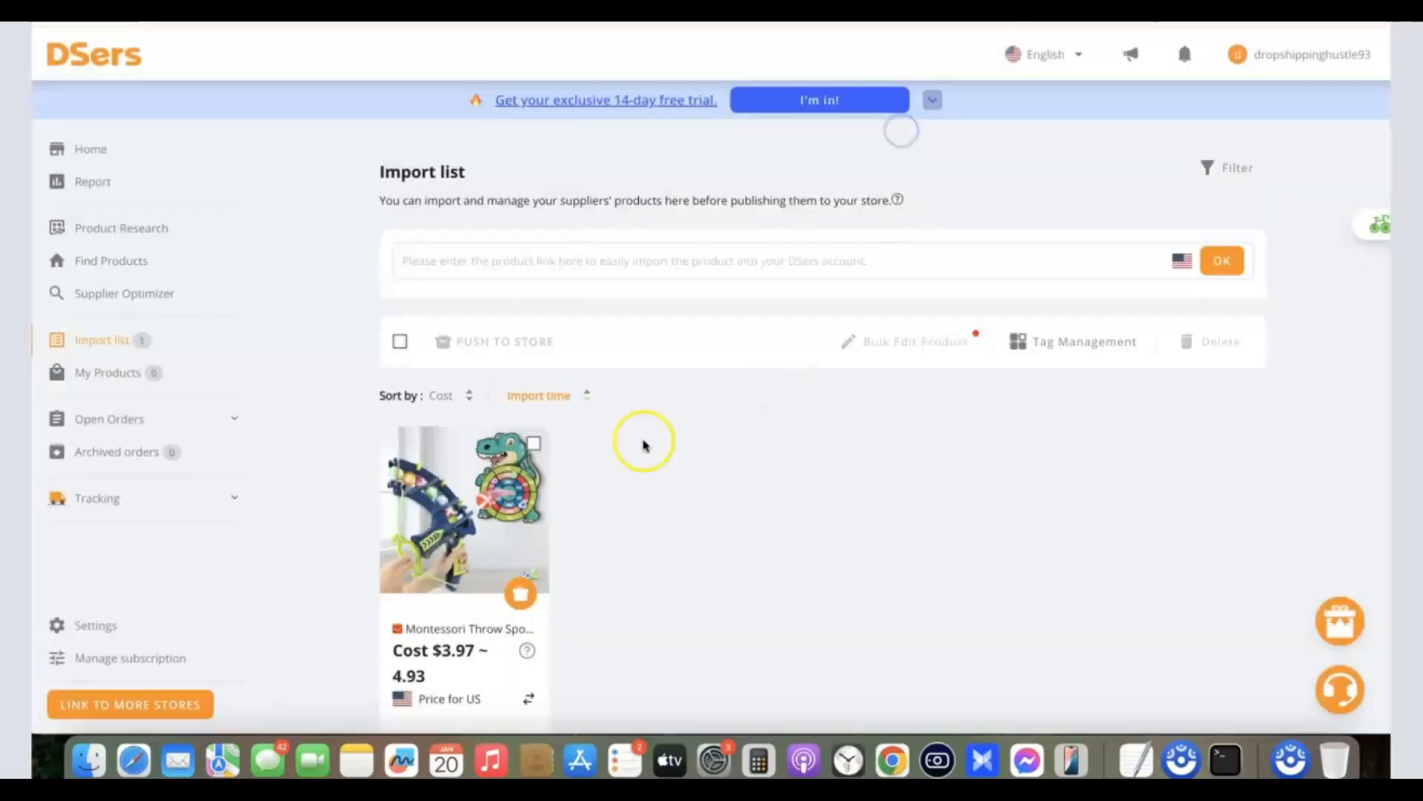
- Shorten the Montessori product title to "Montessori Educational Children's Outdoor Game toy" and save the product
scroll(620, 359, "down", 3)
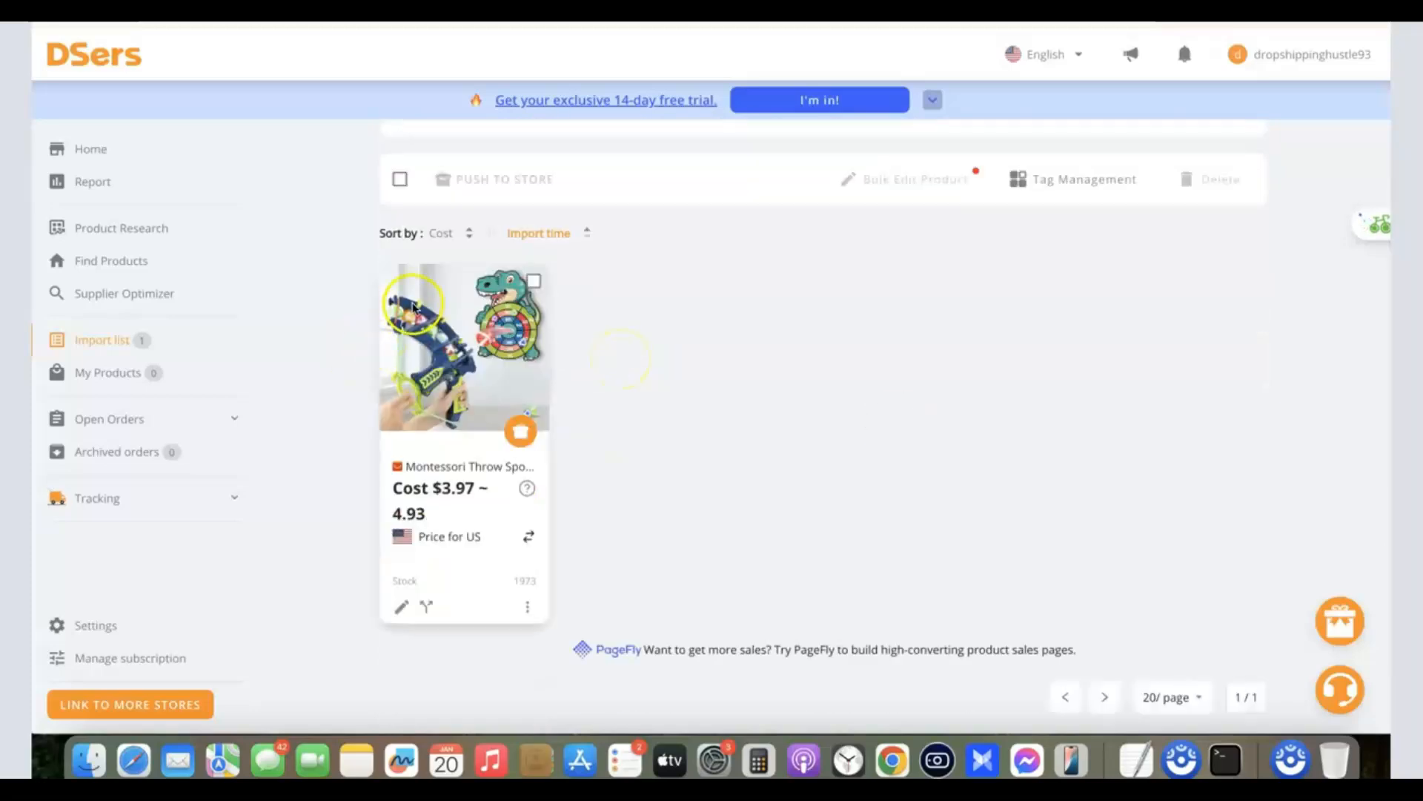
scroll(821, 356, "down", 1)
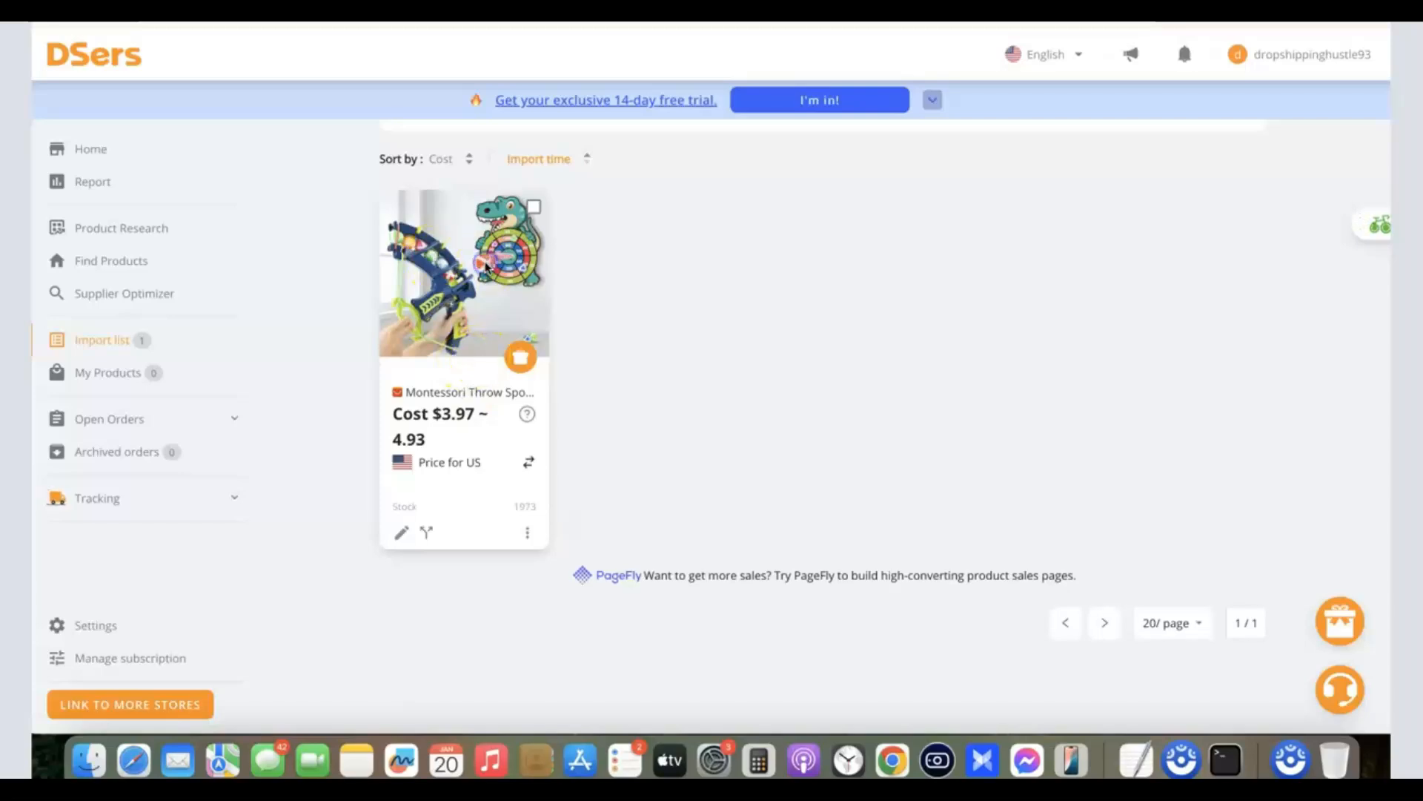
left_click(403, 532)
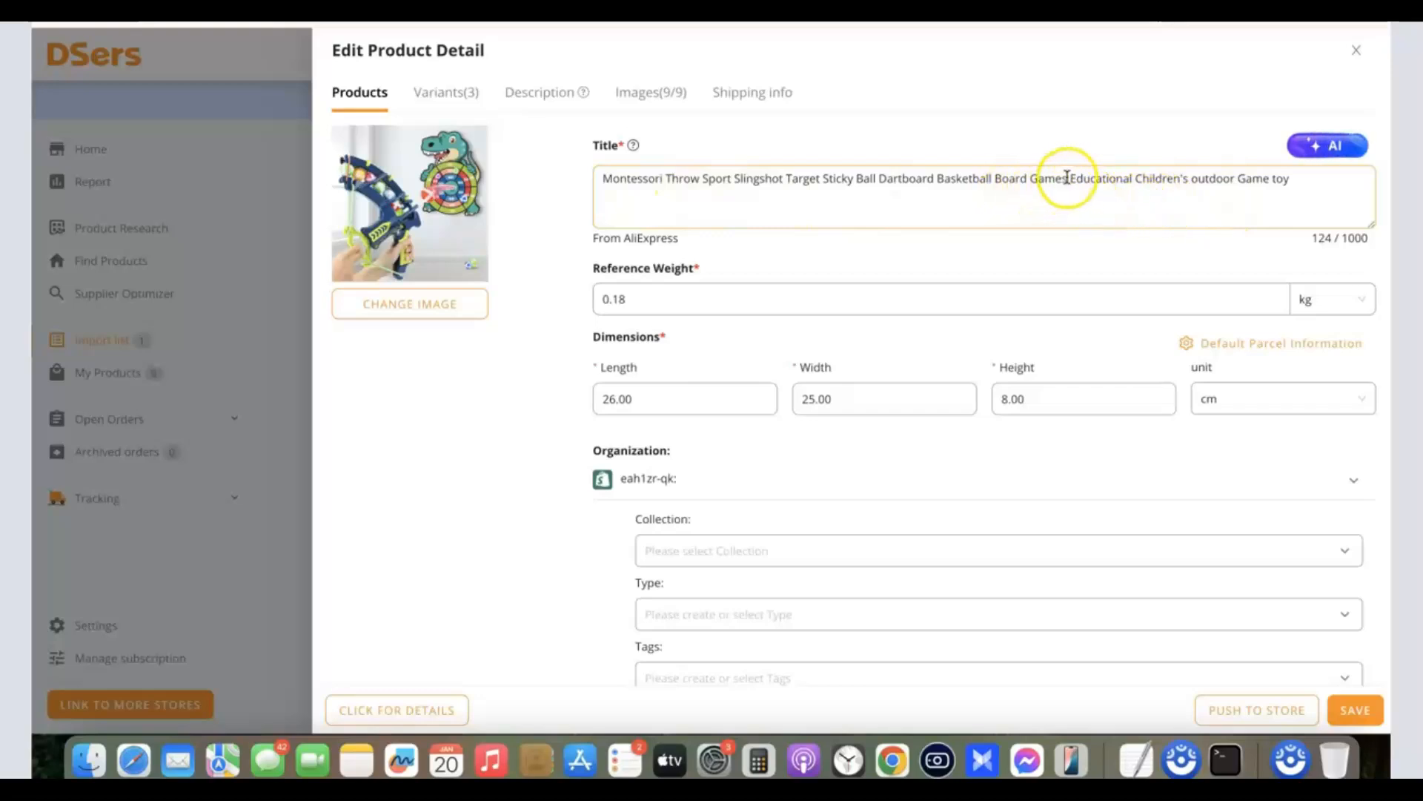
left_click_drag(1068, 176, 633, 170)
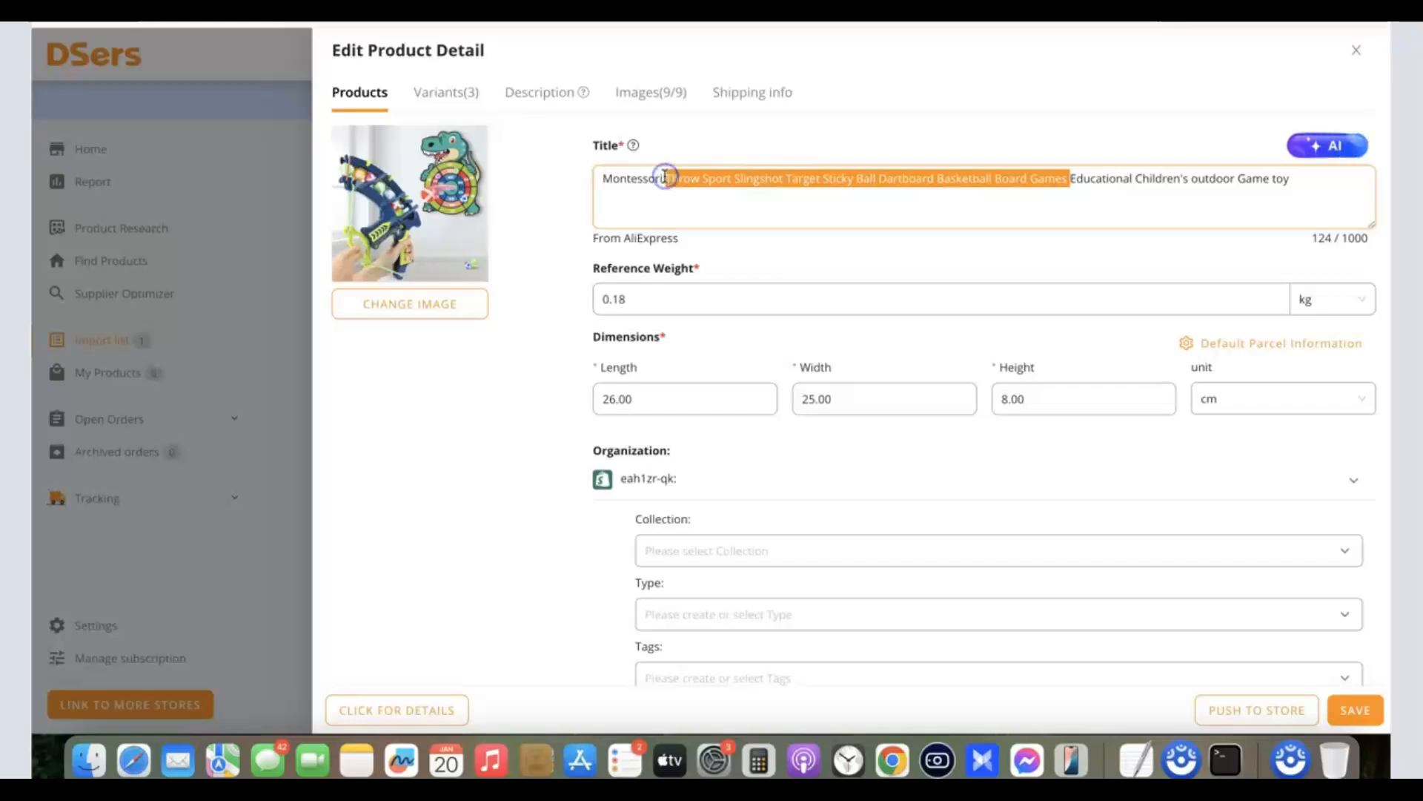
key("BackSpace")
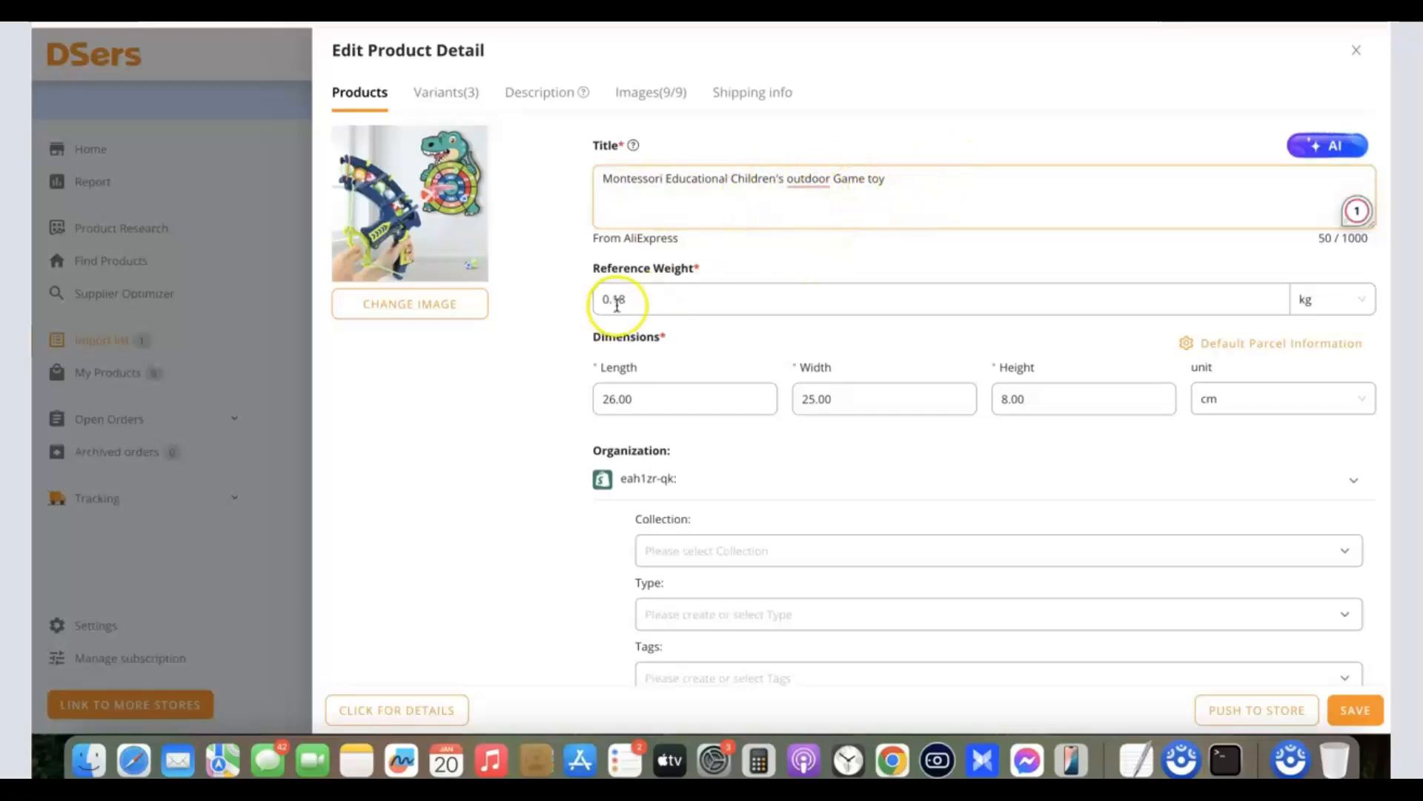
scroll(581, 314, "down", 1)
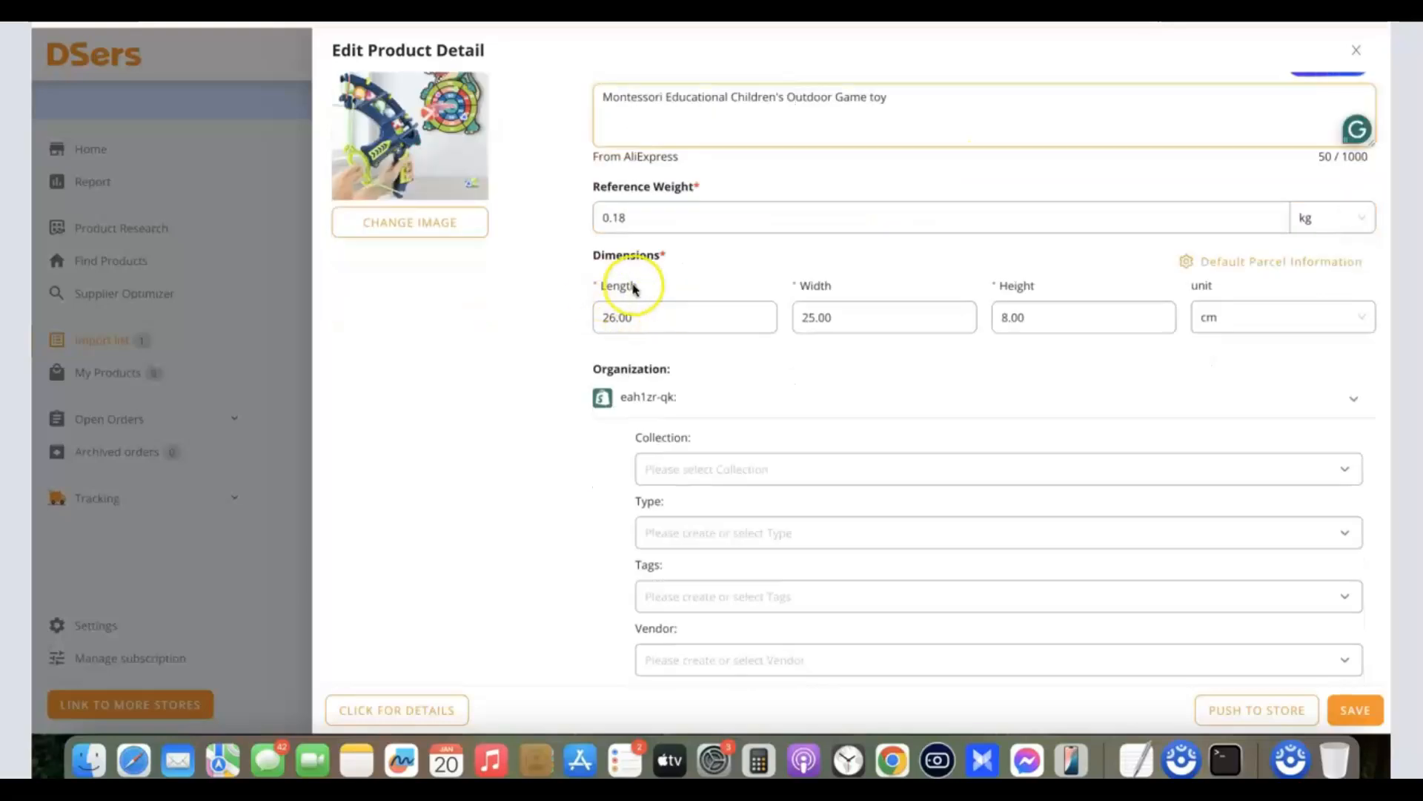
scroll(716, 254, "down", 2)
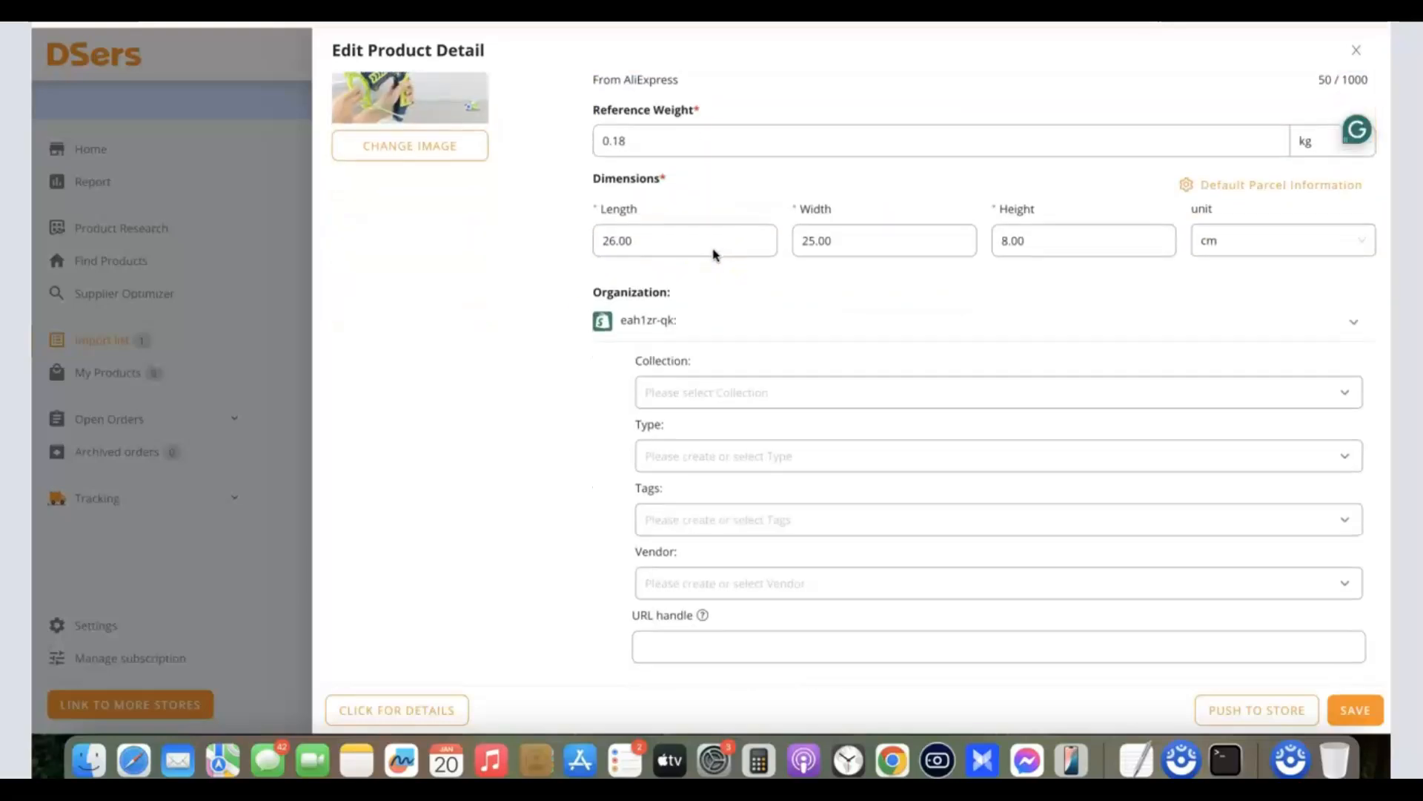
scroll(688, 216, "up", 4)
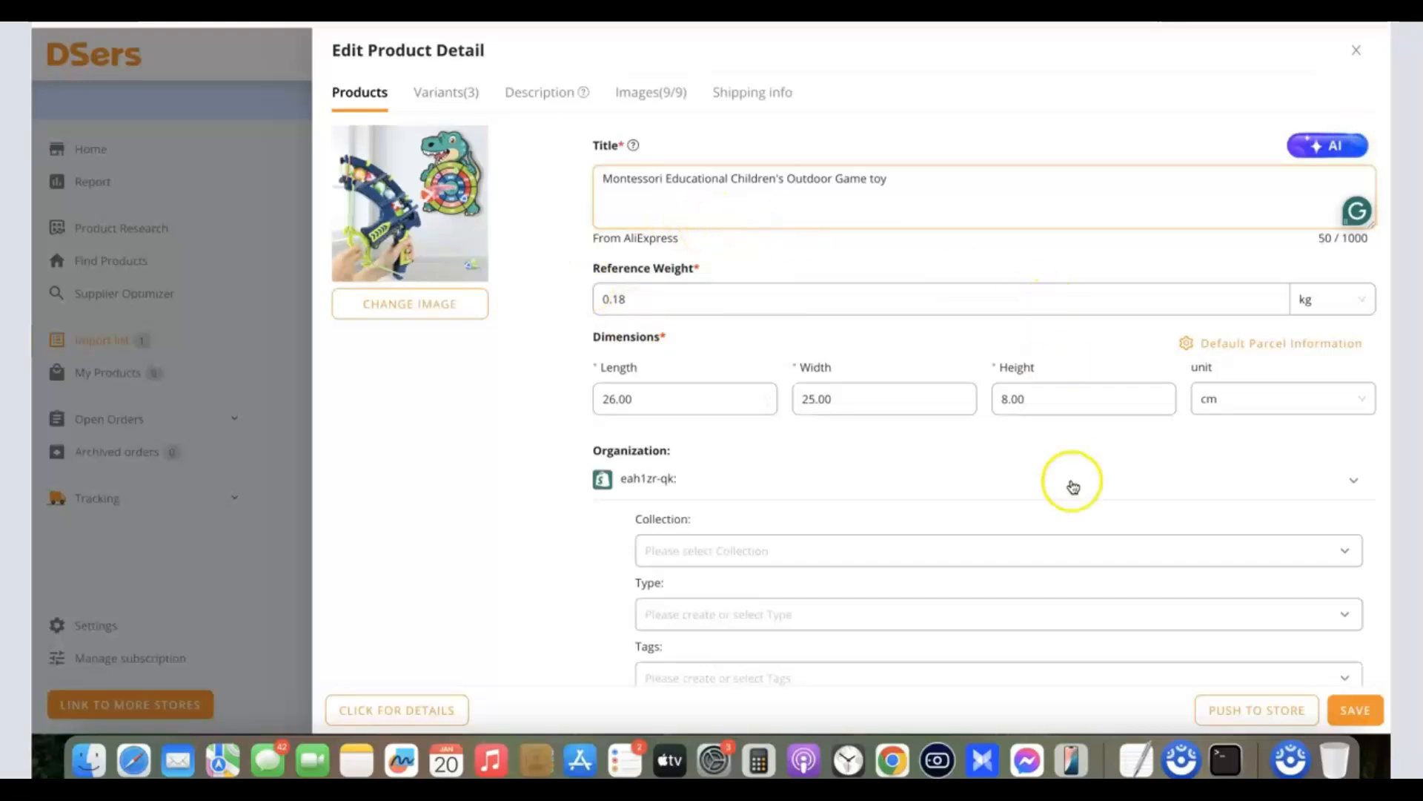
left_click(1369, 712)
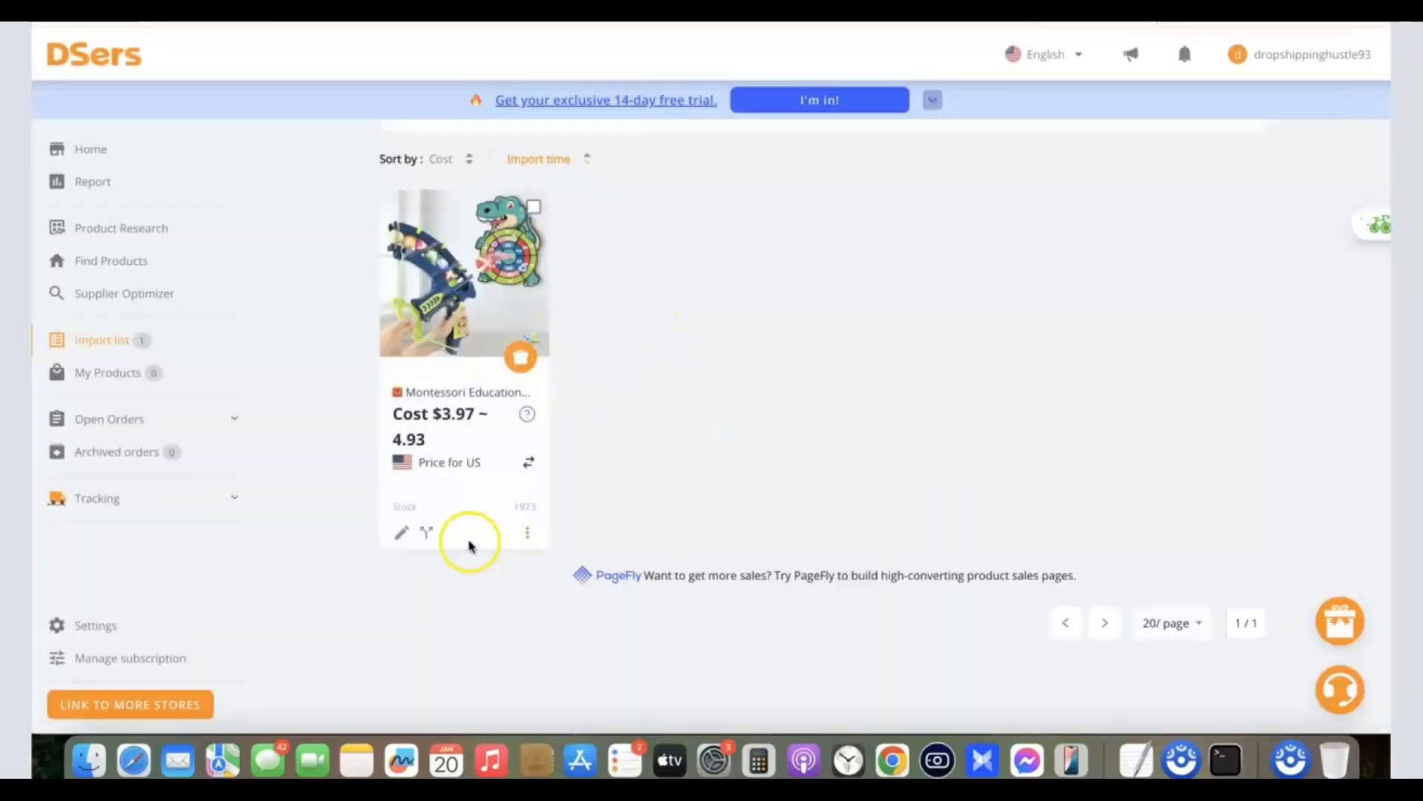
- Delete the Blue and Orange variants so only the green variant remains, and save the product
left_click(401, 532)
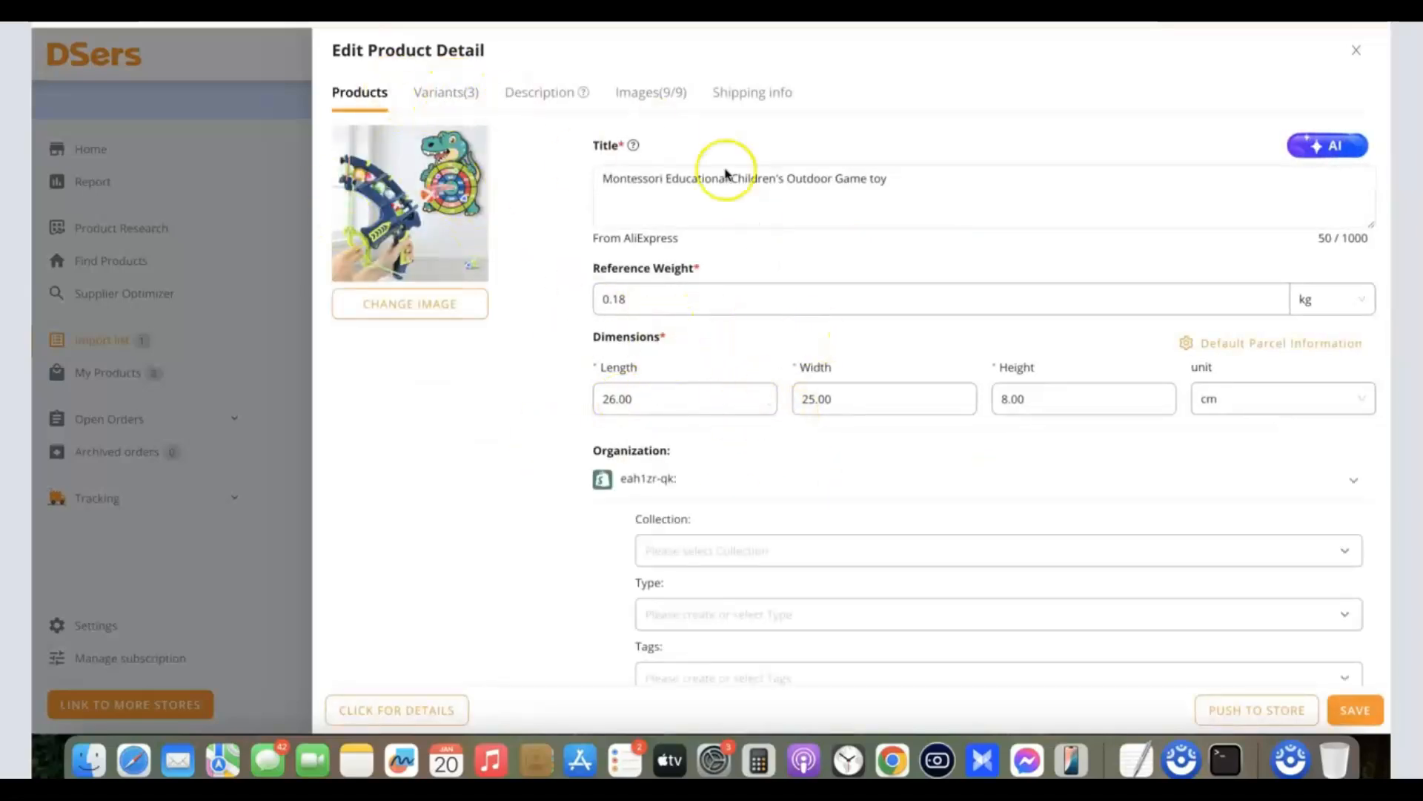
left_click(445, 94)
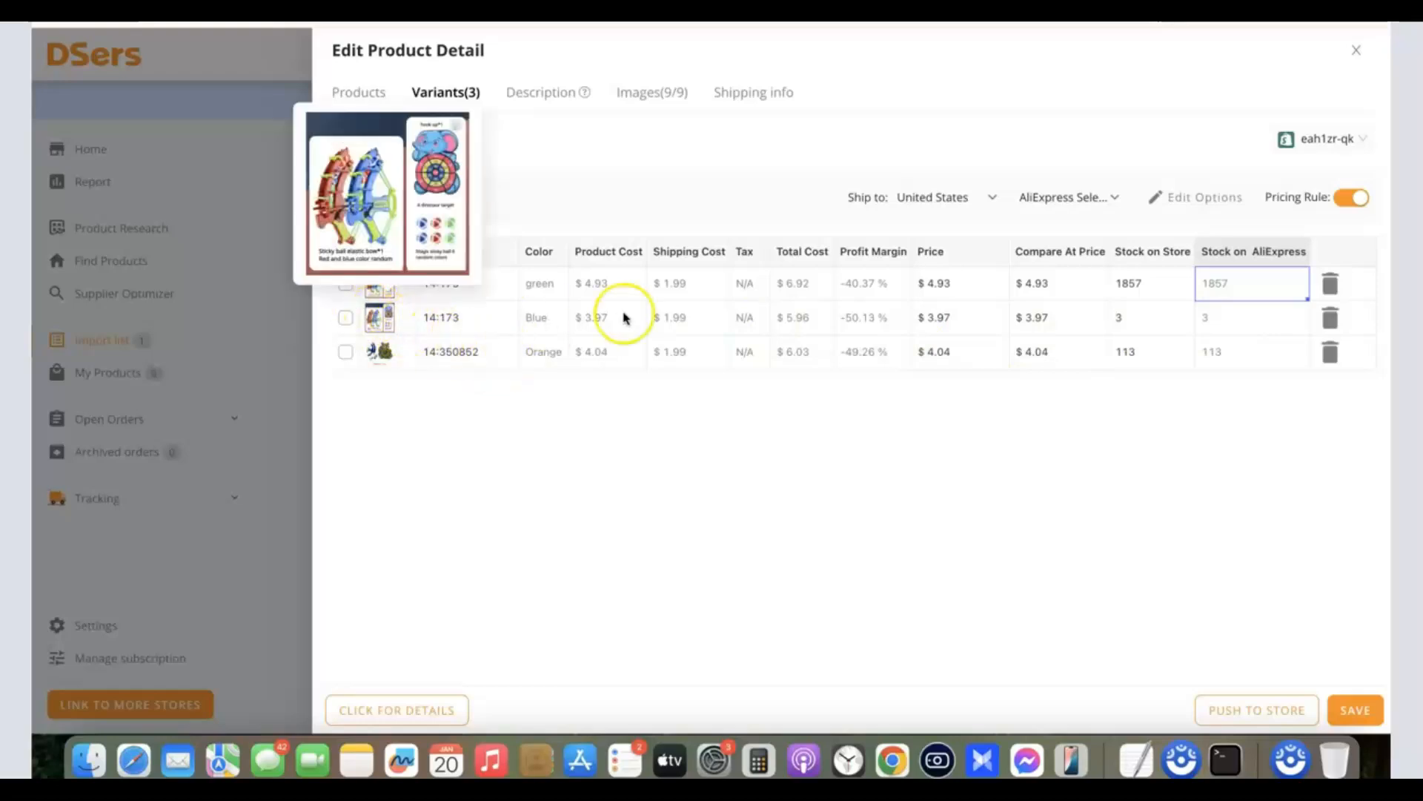
left_click(1330, 321)
left_click(882, 198)
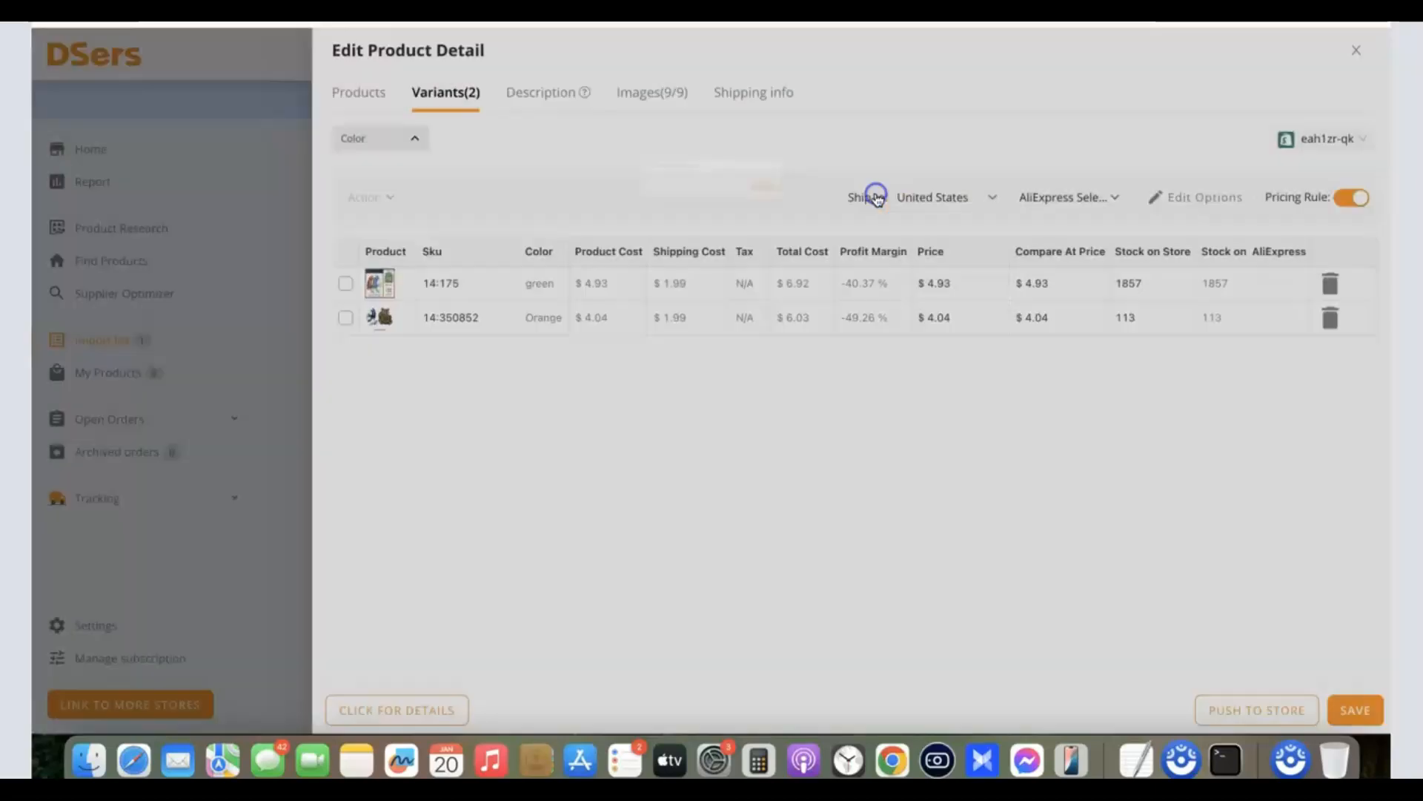
left_click(1332, 319)
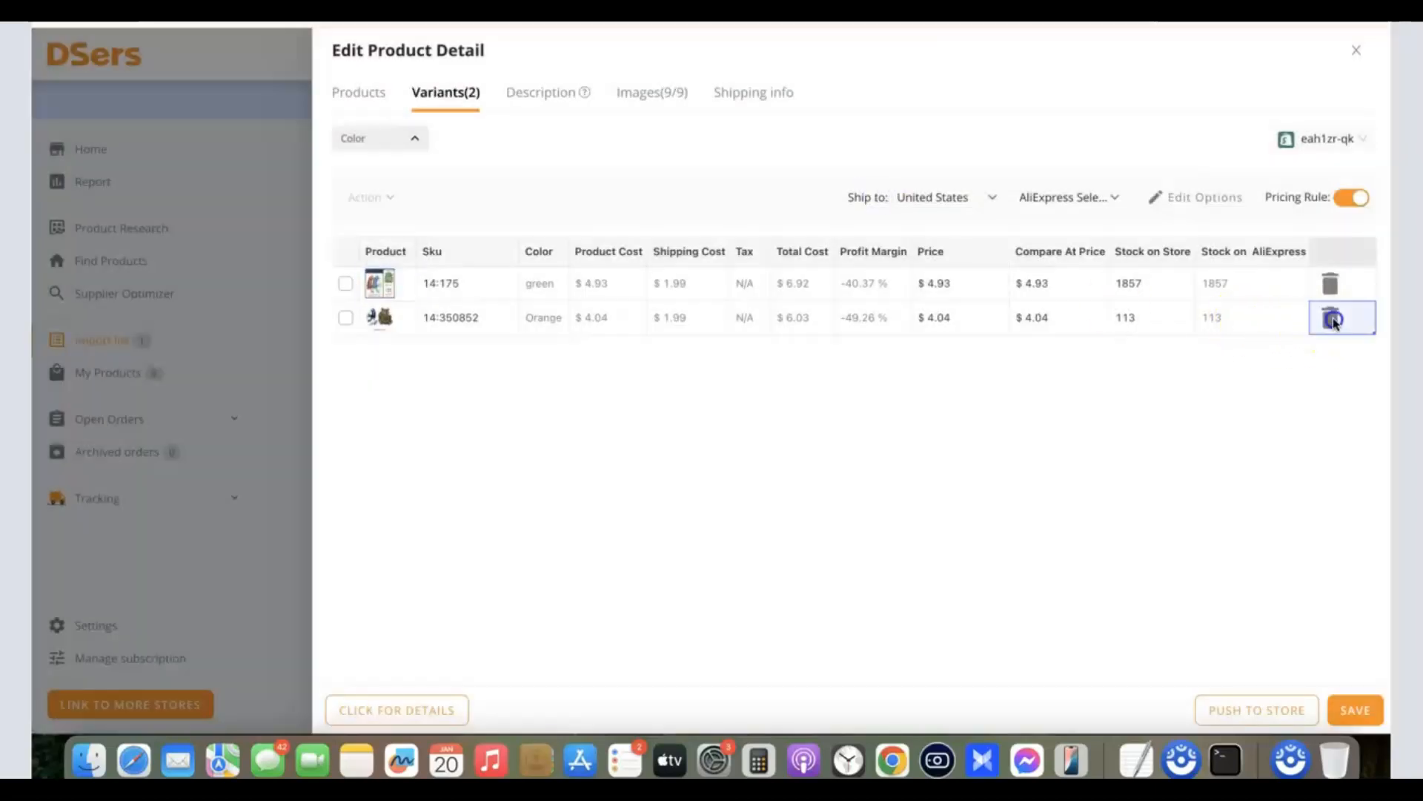
left_click(899, 199)
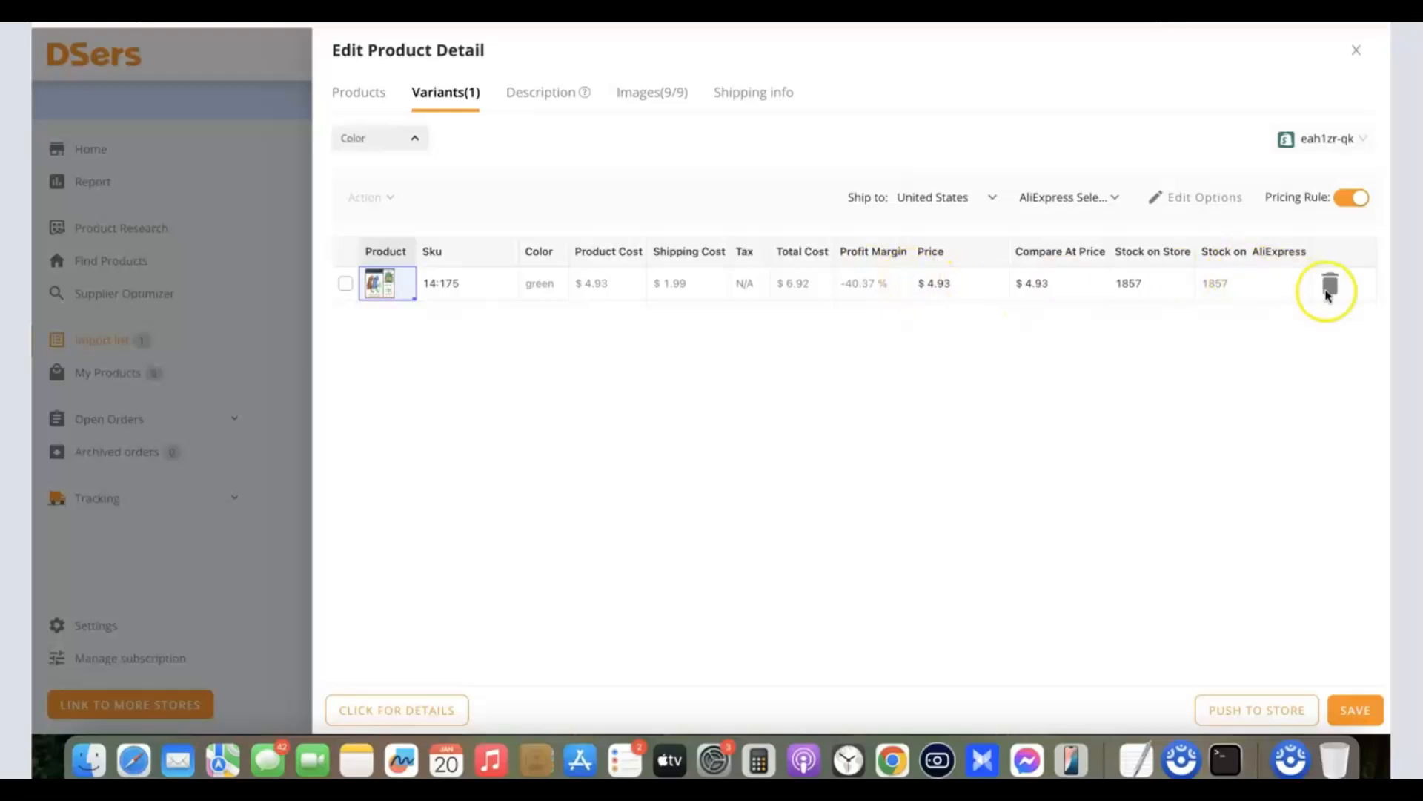
left_click(1361, 707)
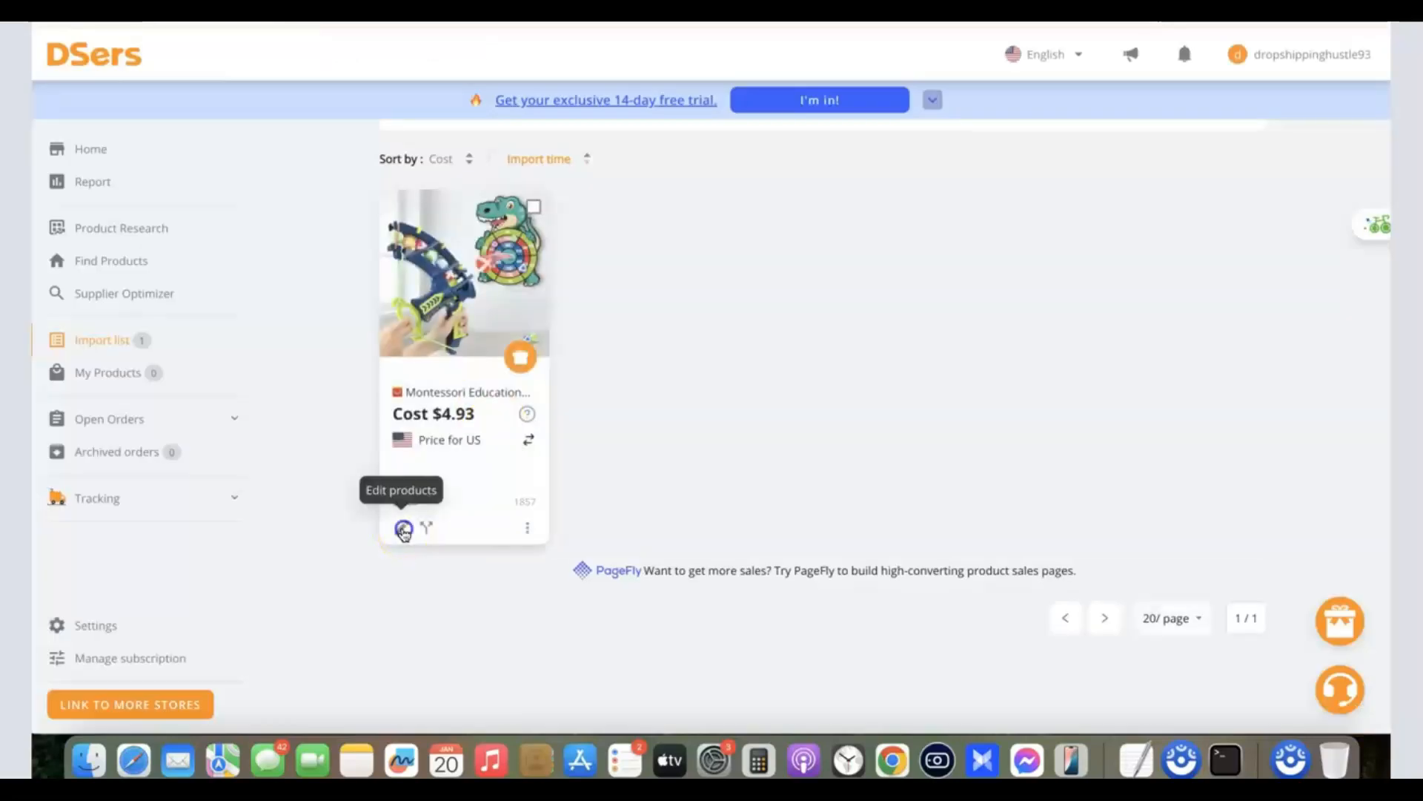
- Review the product's Variants and Description tabs, opening and closing the DSers AI description panel
left_click(404, 528)
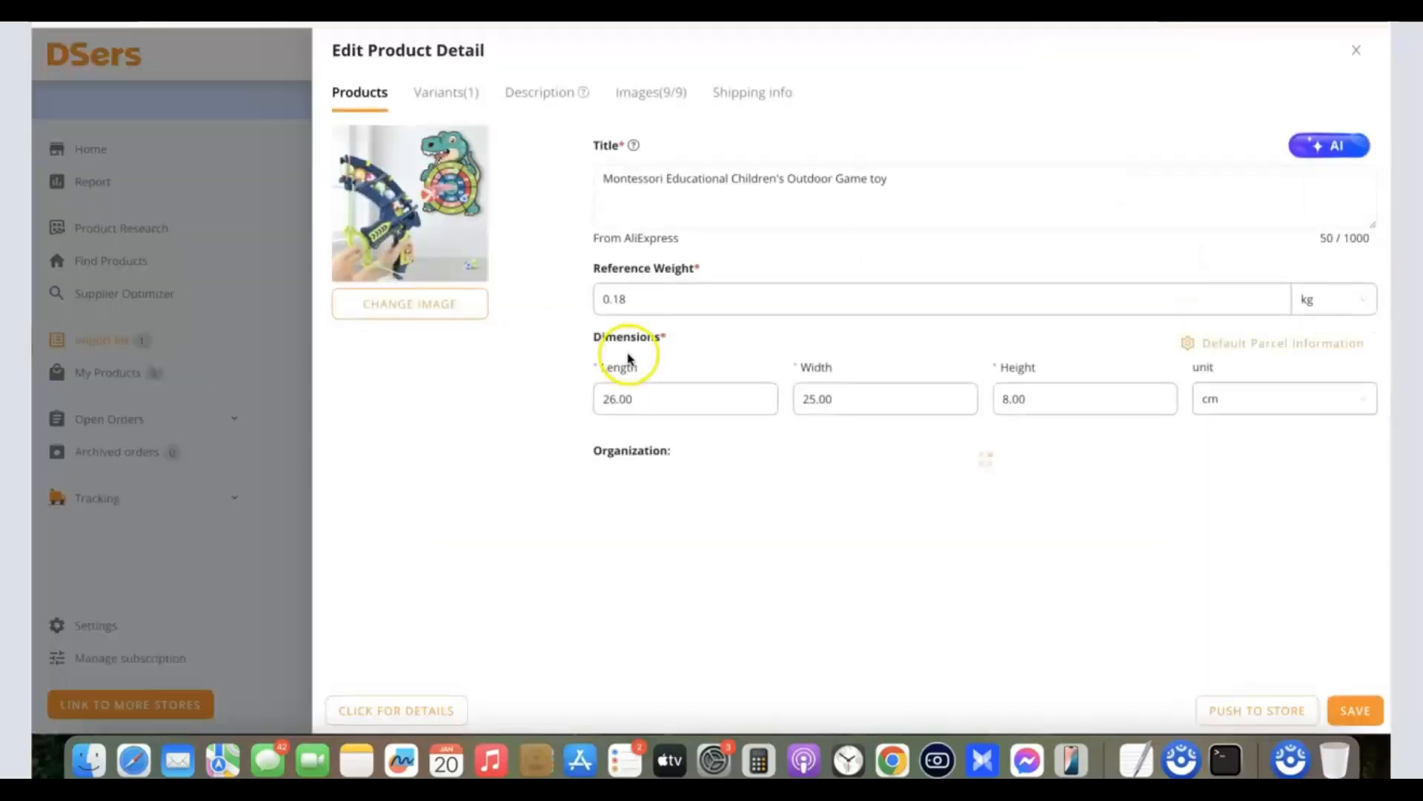
left_click(453, 95)
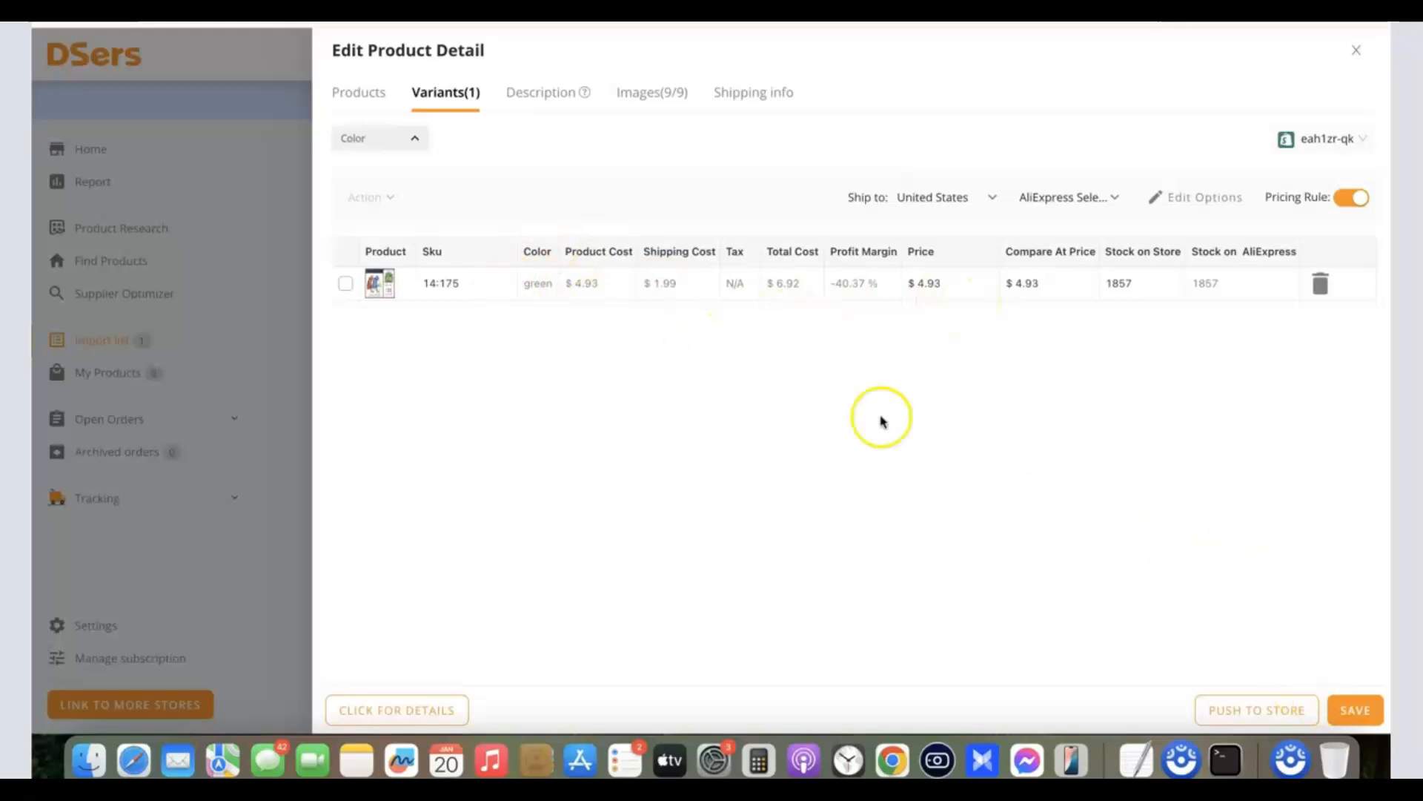
left_click(523, 90)
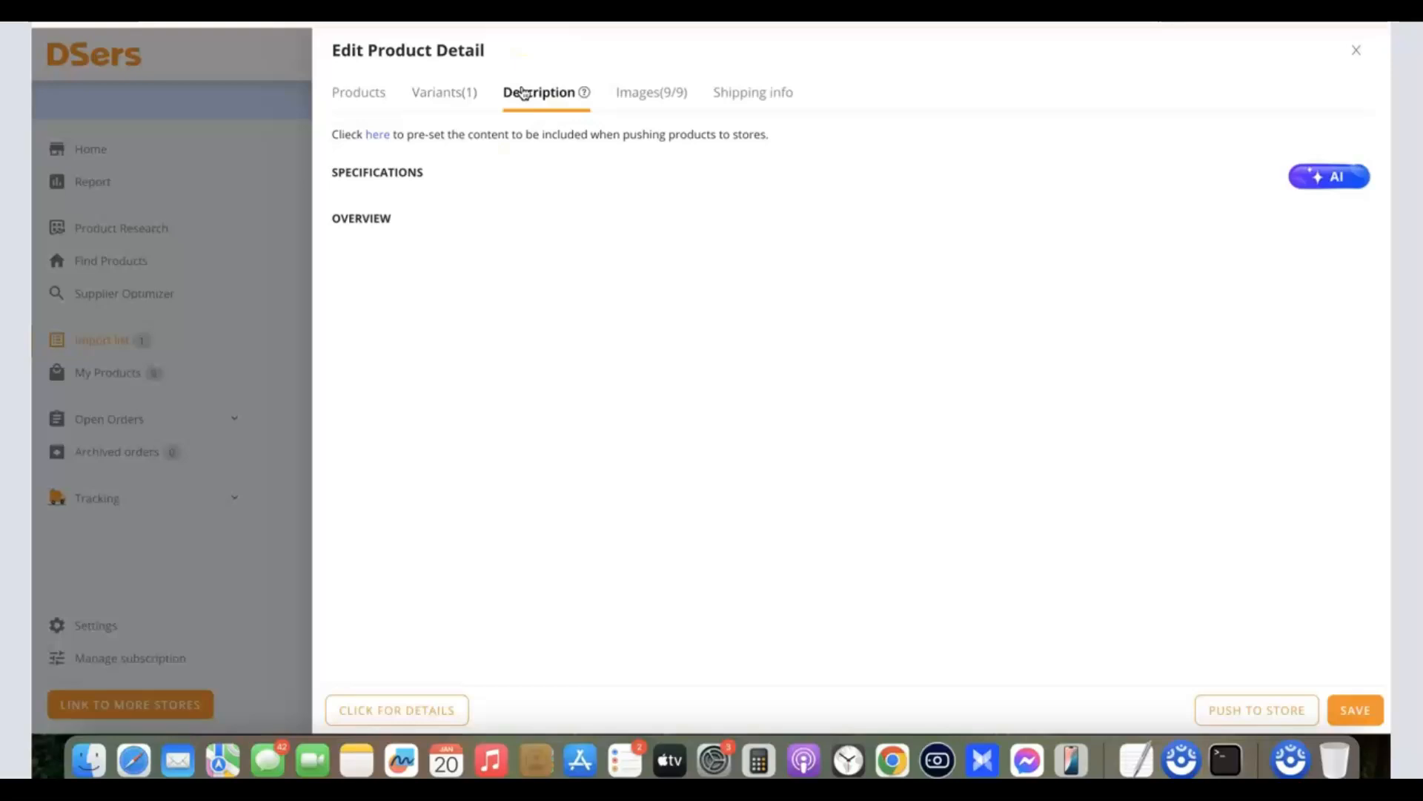
left_click(588, 197)
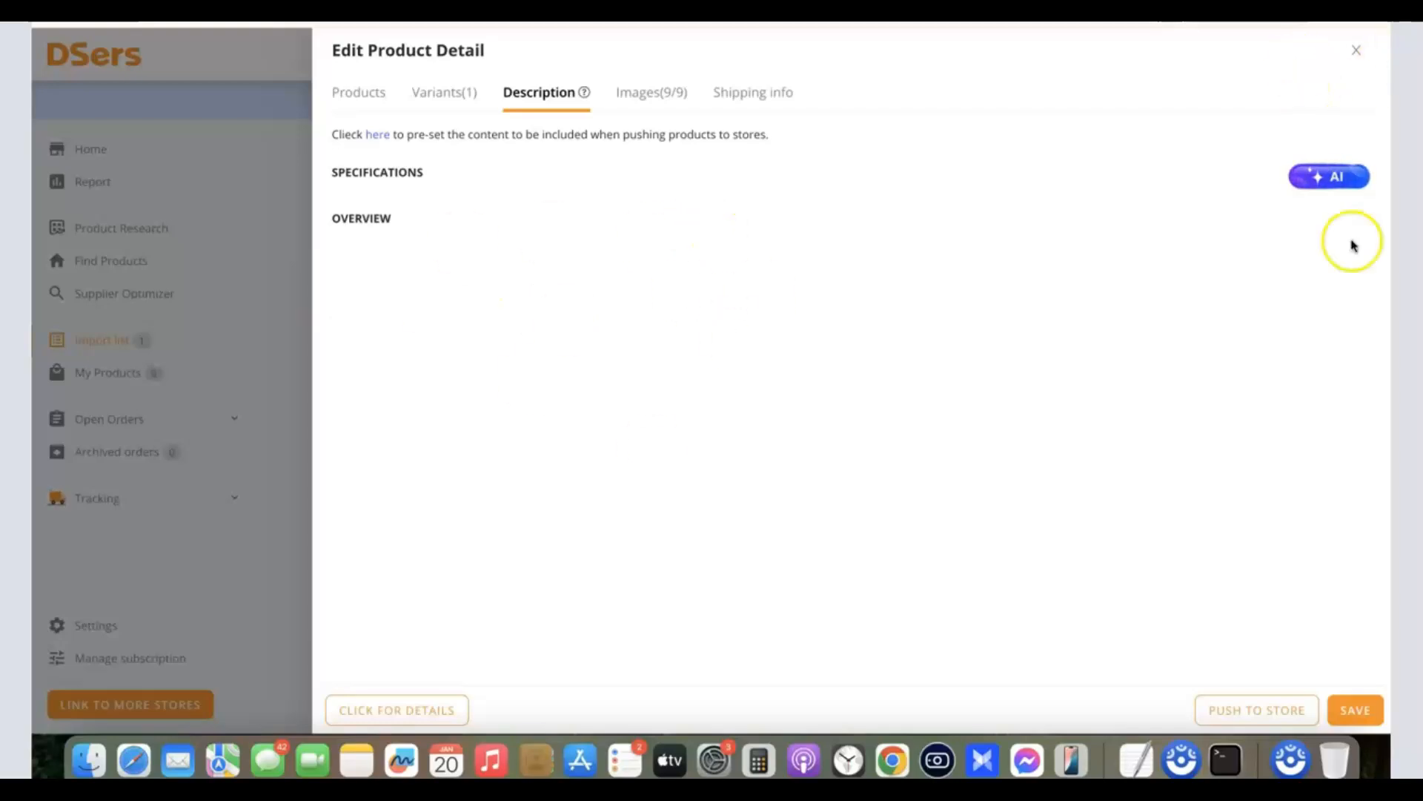
left_click(1345, 178)
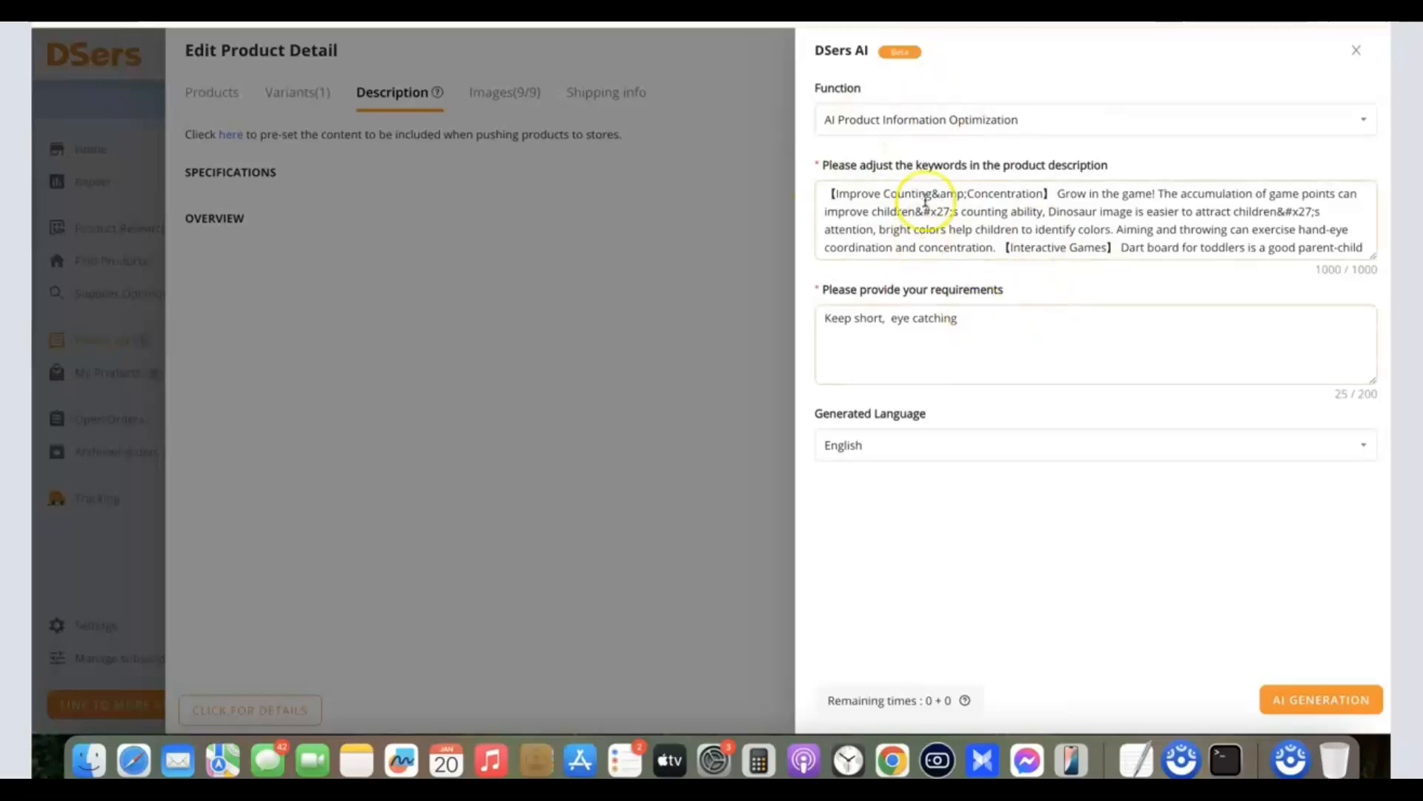
left_click(909, 334)
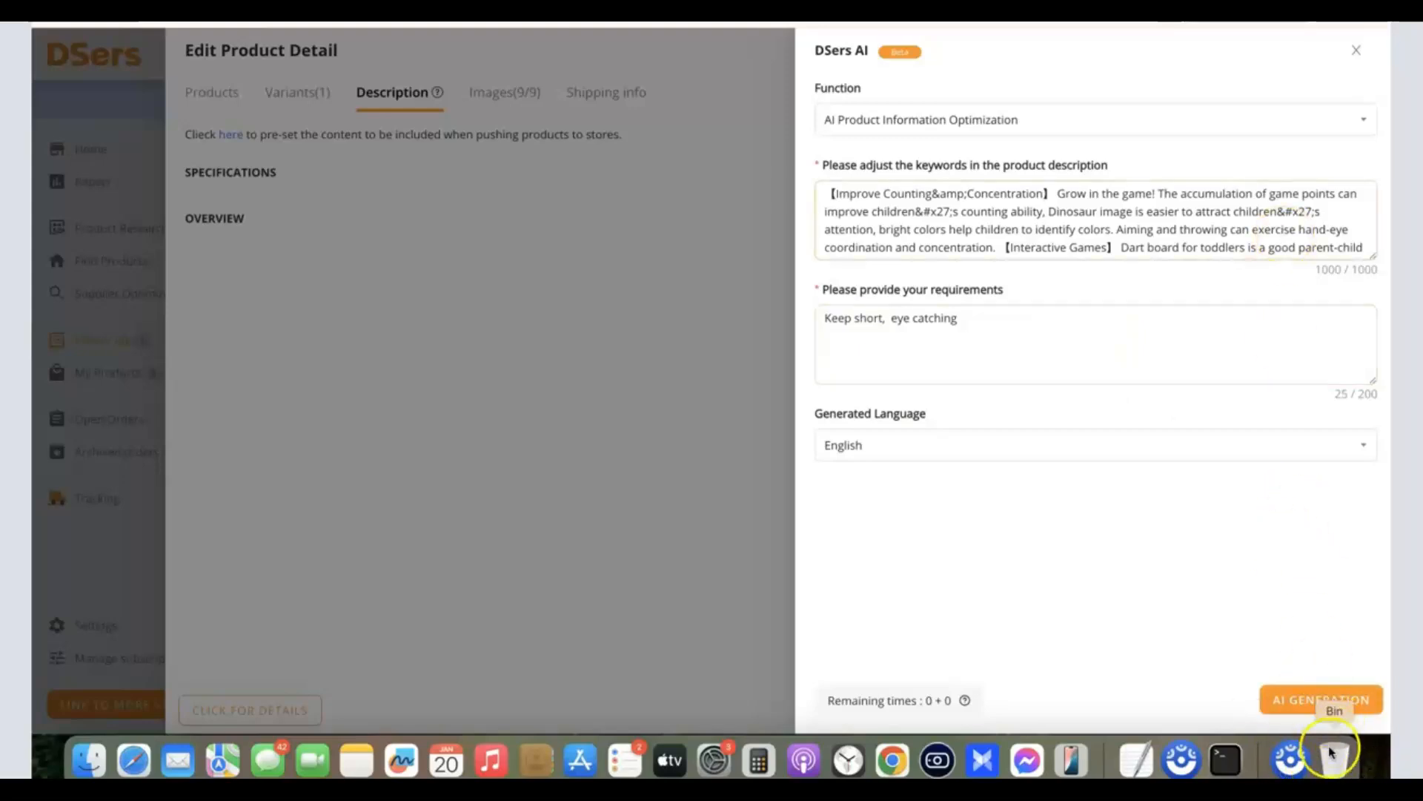
left_click(1357, 50)
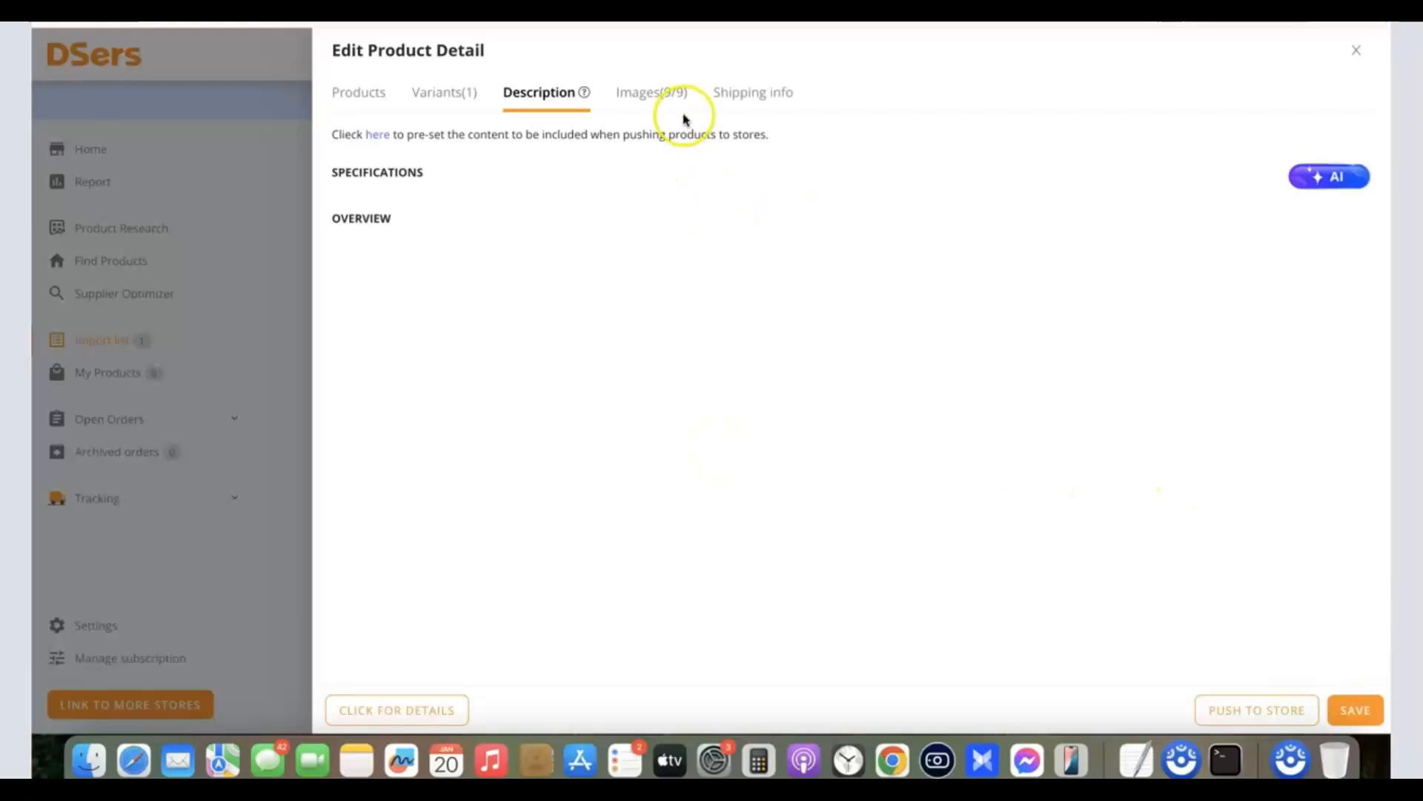
- Review the product's Images and Shipping info tabs, then save and close the editor
left_click(648, 90)
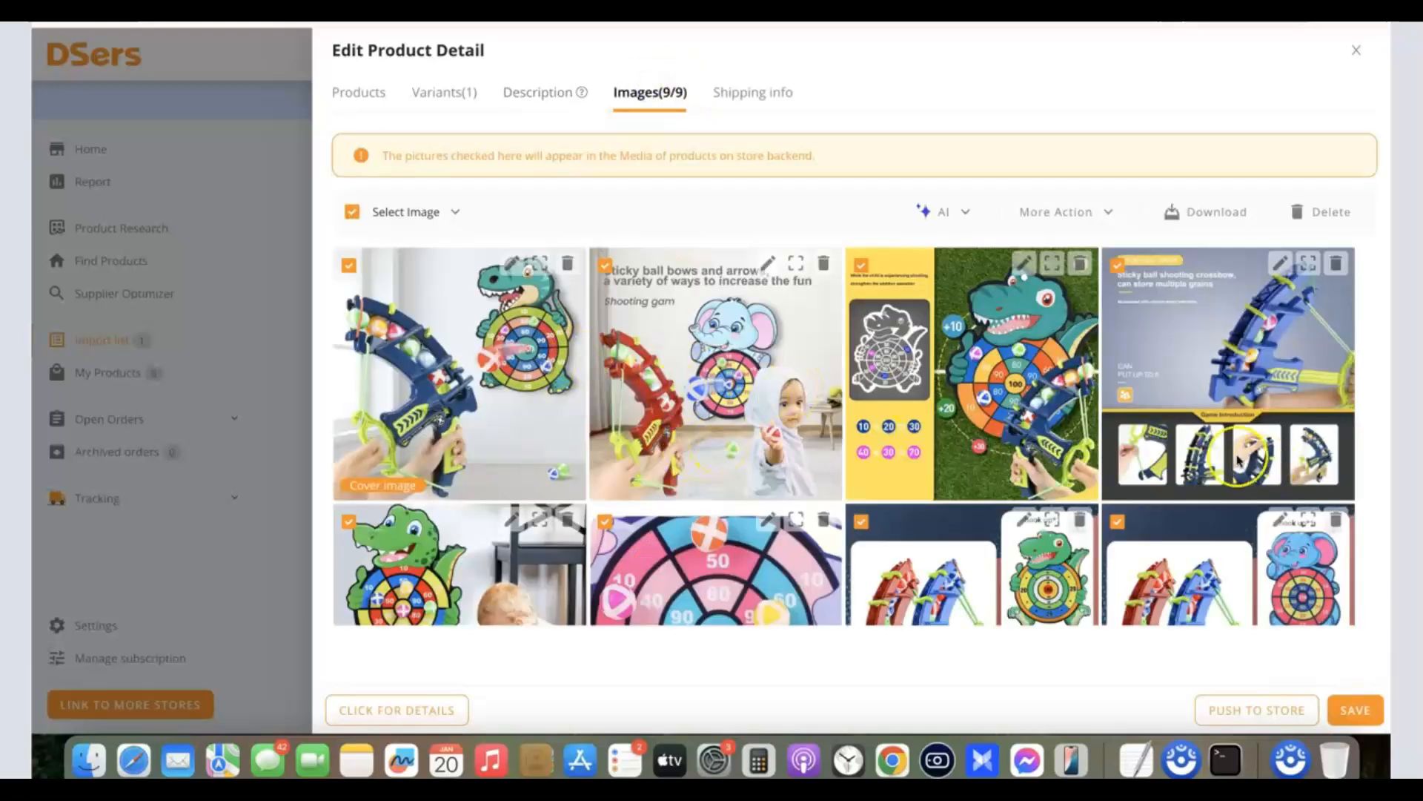
scroll(1120, 356, "down", 3)
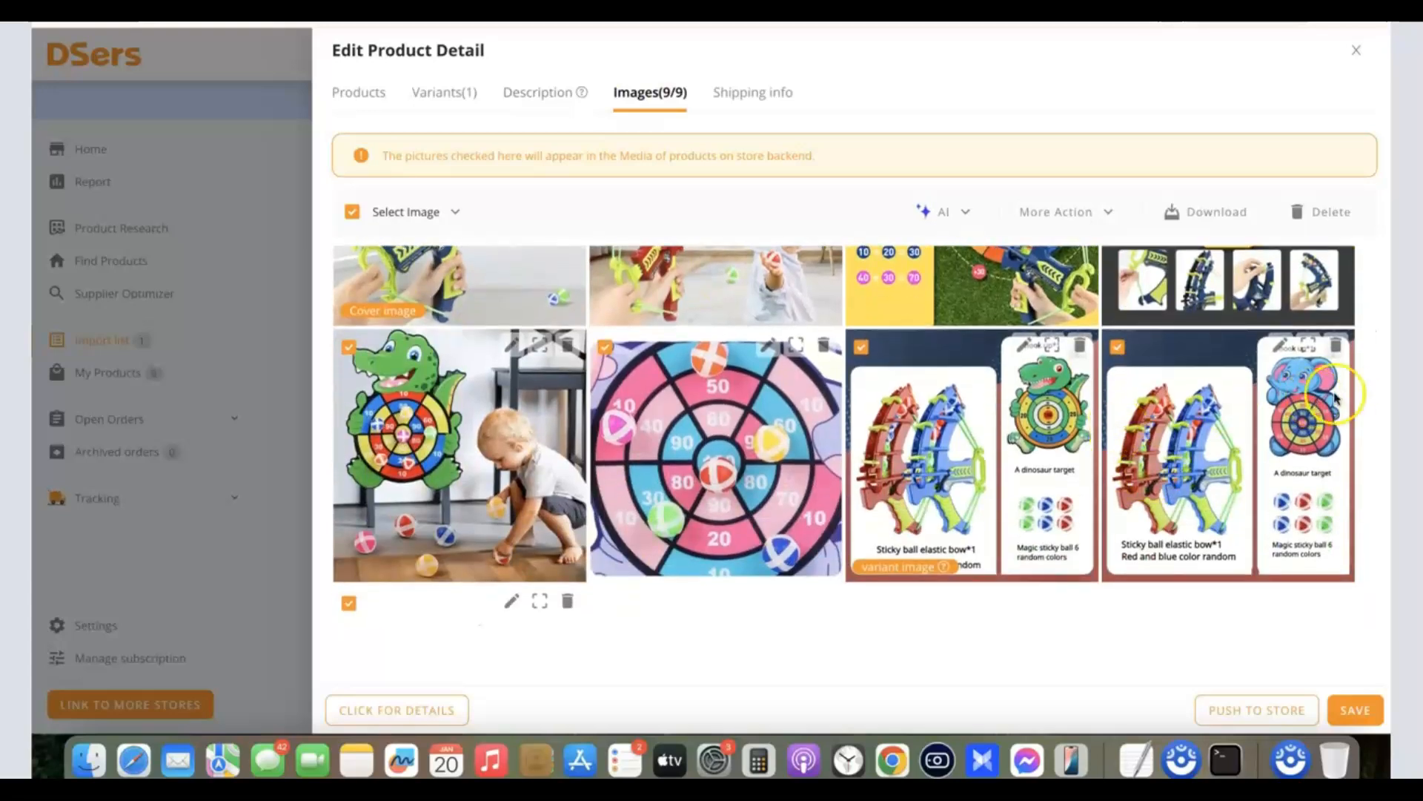
scroll(860, 445, "up", 3)
left_click(755, 94)
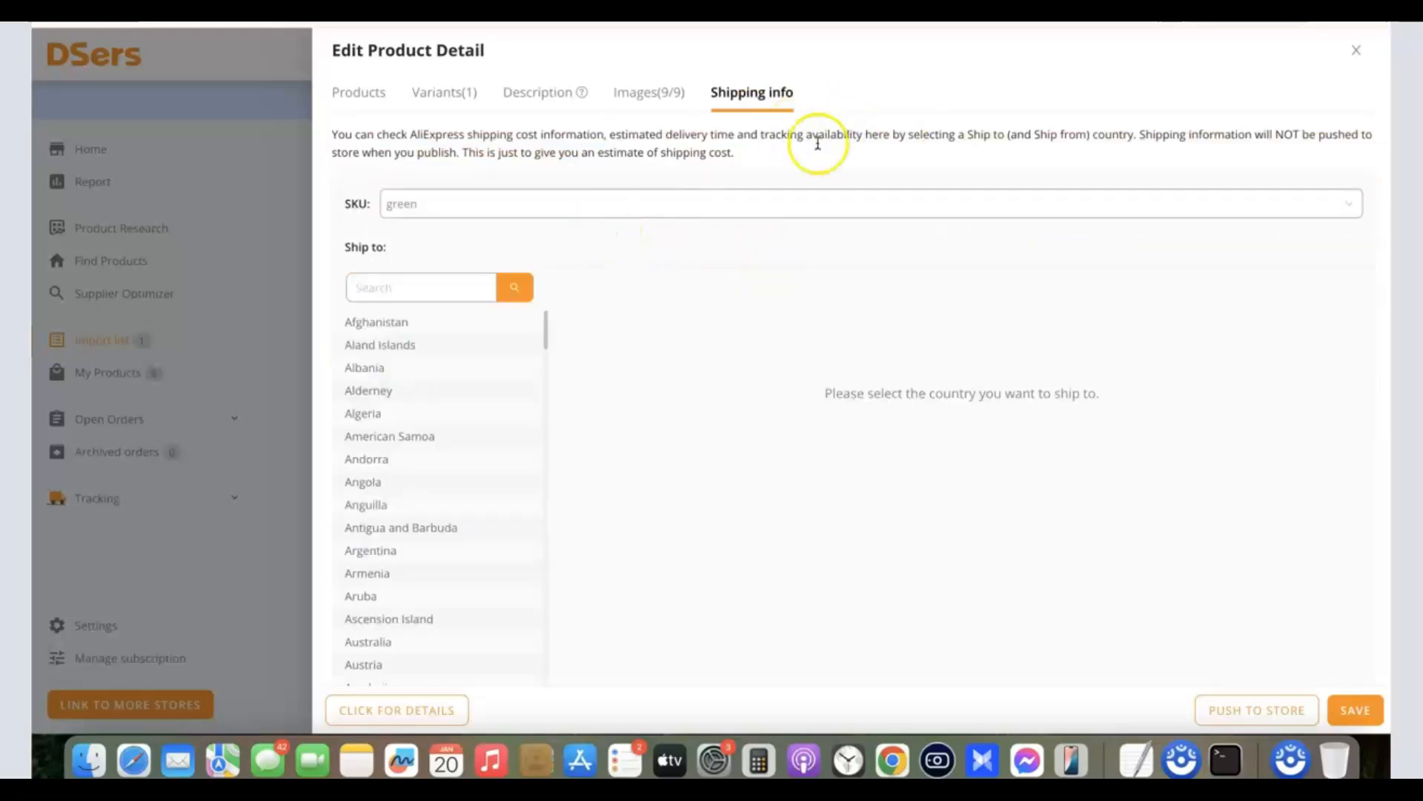
scroll(932, 259, "down", 2)
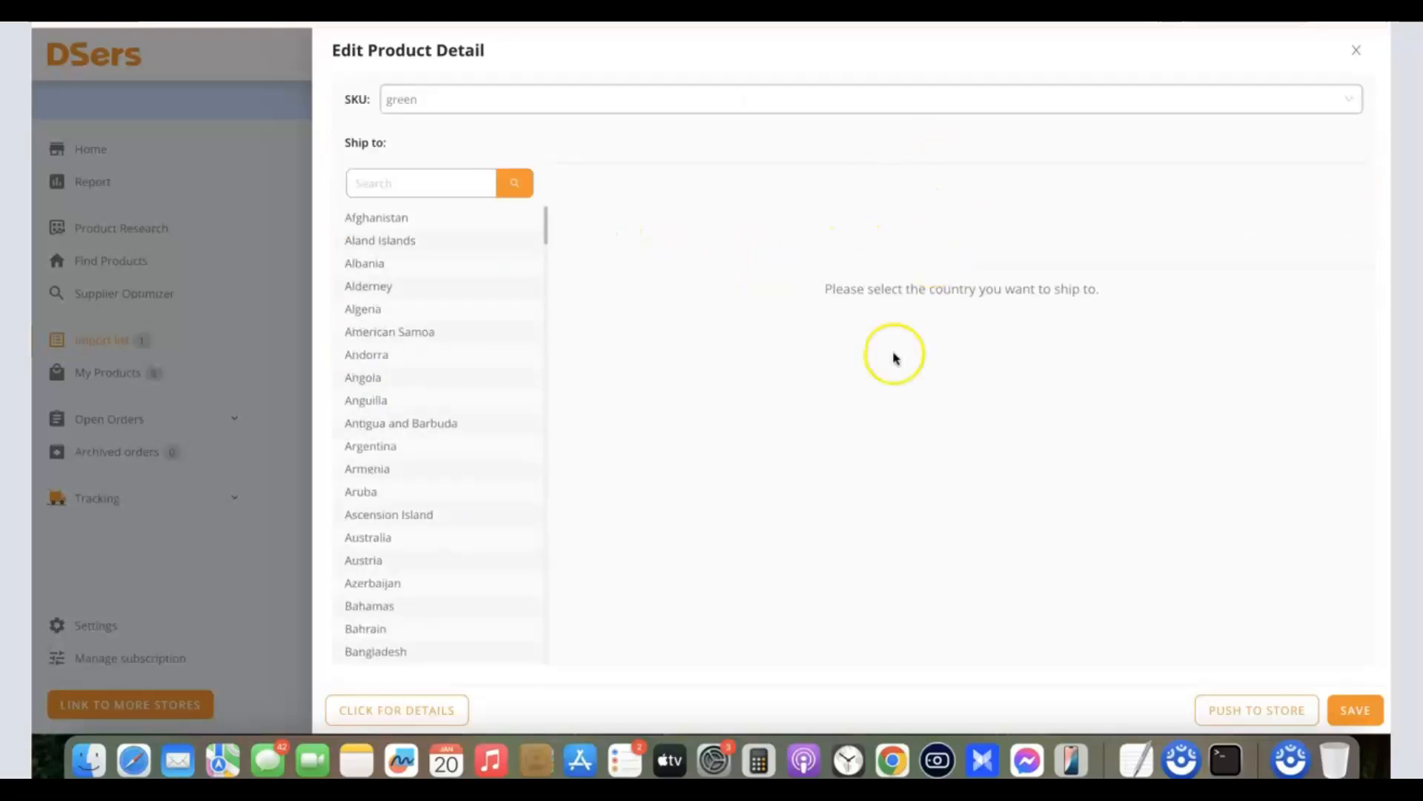
scroll(886, 367, "up", 2)
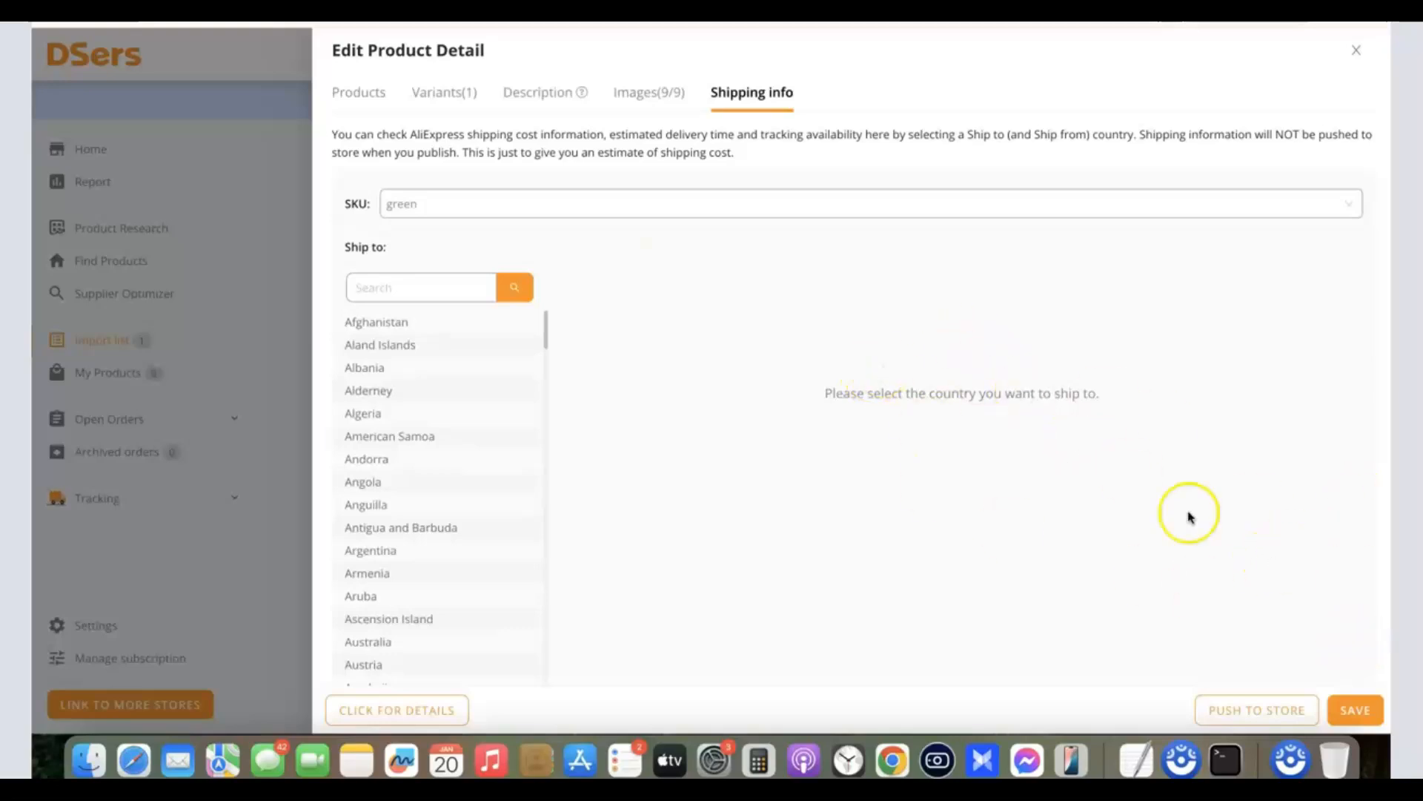
left_click(1354, 711)
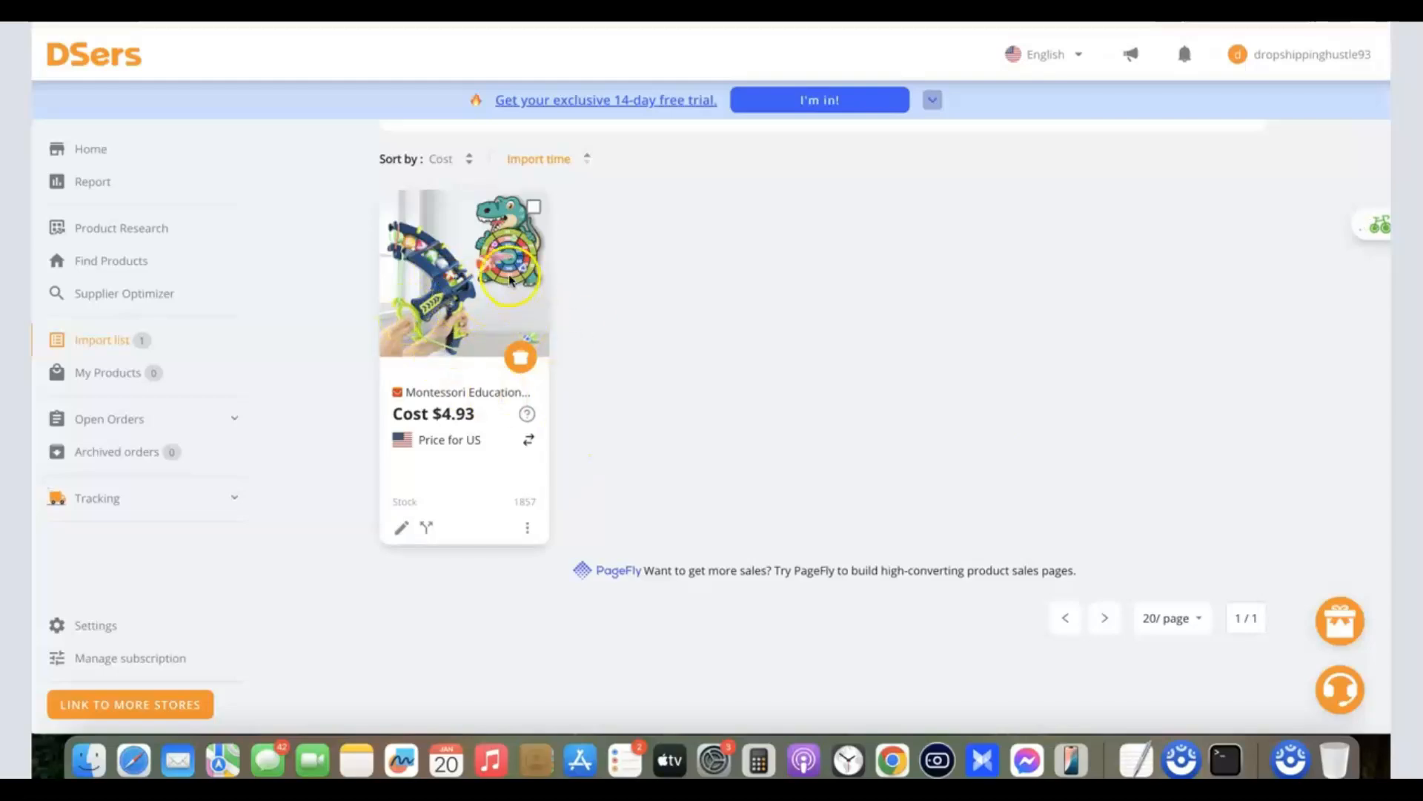
- Push the Montessori product to the eah1zr-qk store with the default preferences
left_click(521, 357)
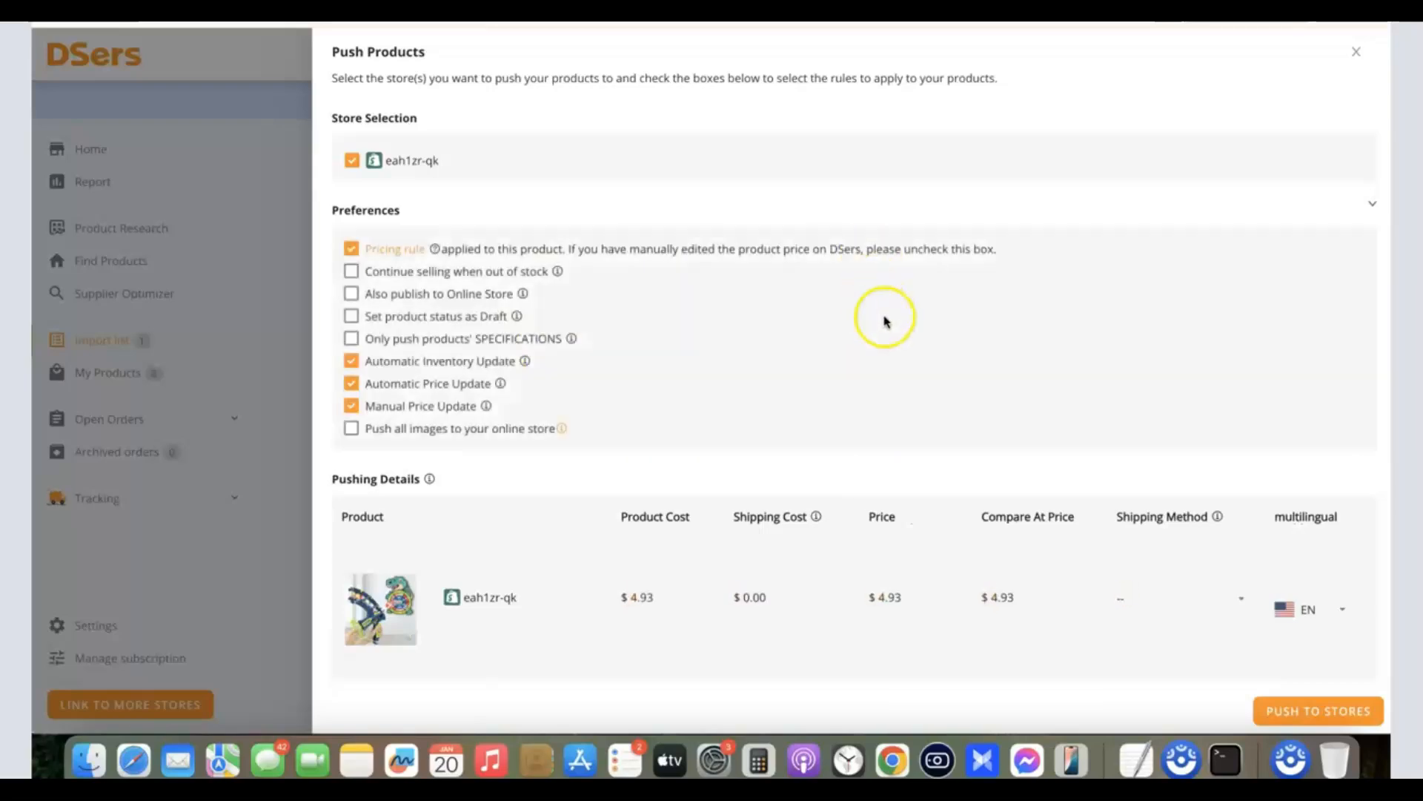
scroll(948, 395, "down", 1)
scroll(949, 395, "down", 2)
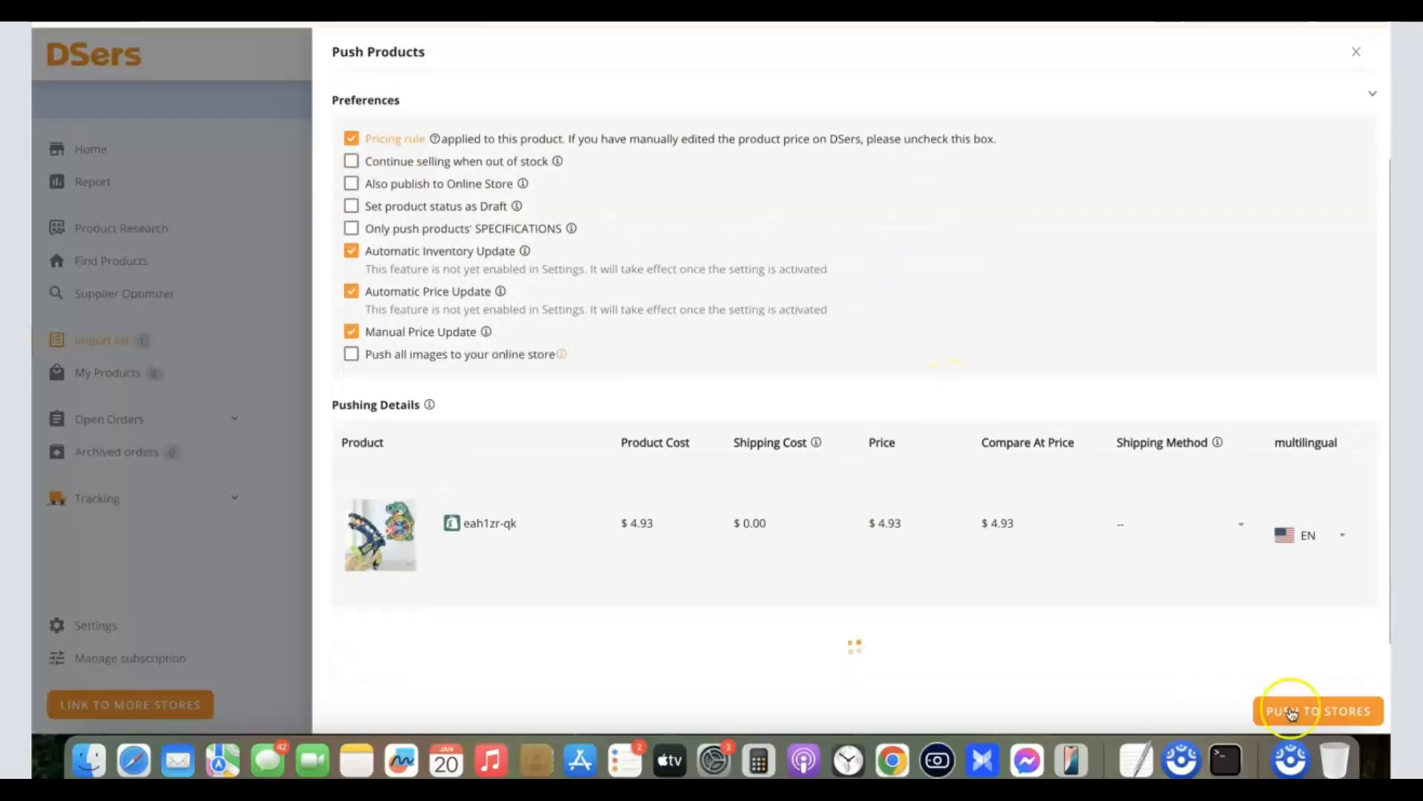
left_click(1305, 714)
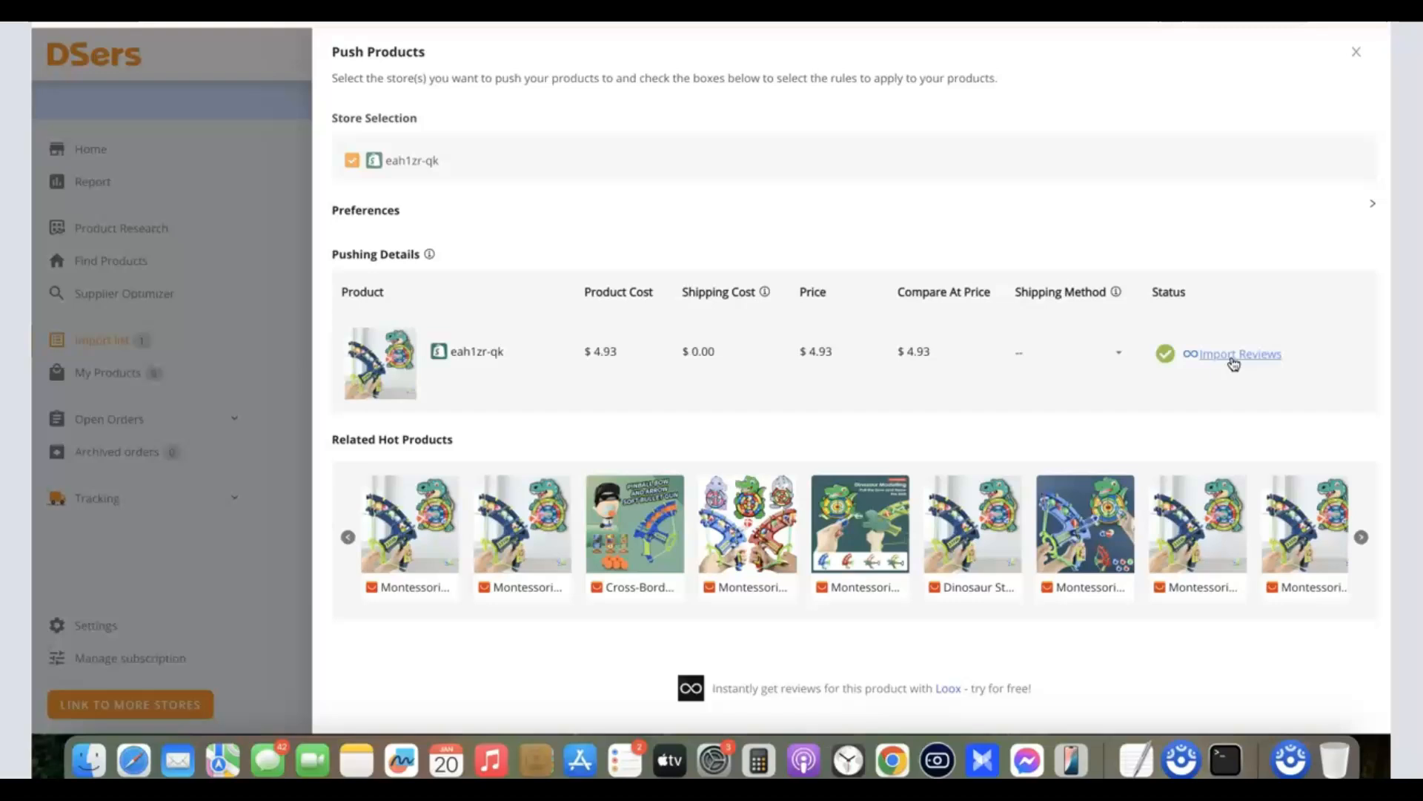
left_click(1015, 164)
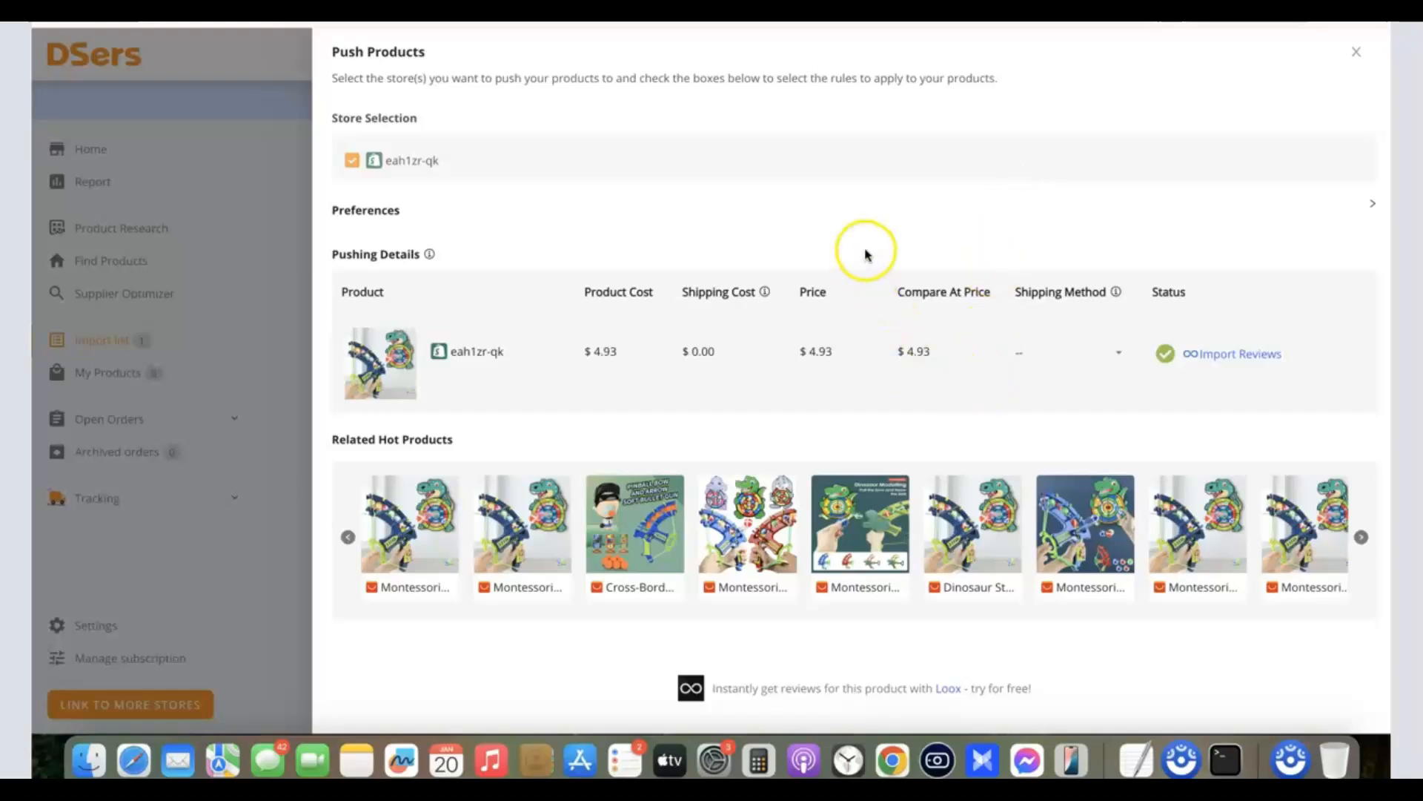
mouse_move(886, 593)
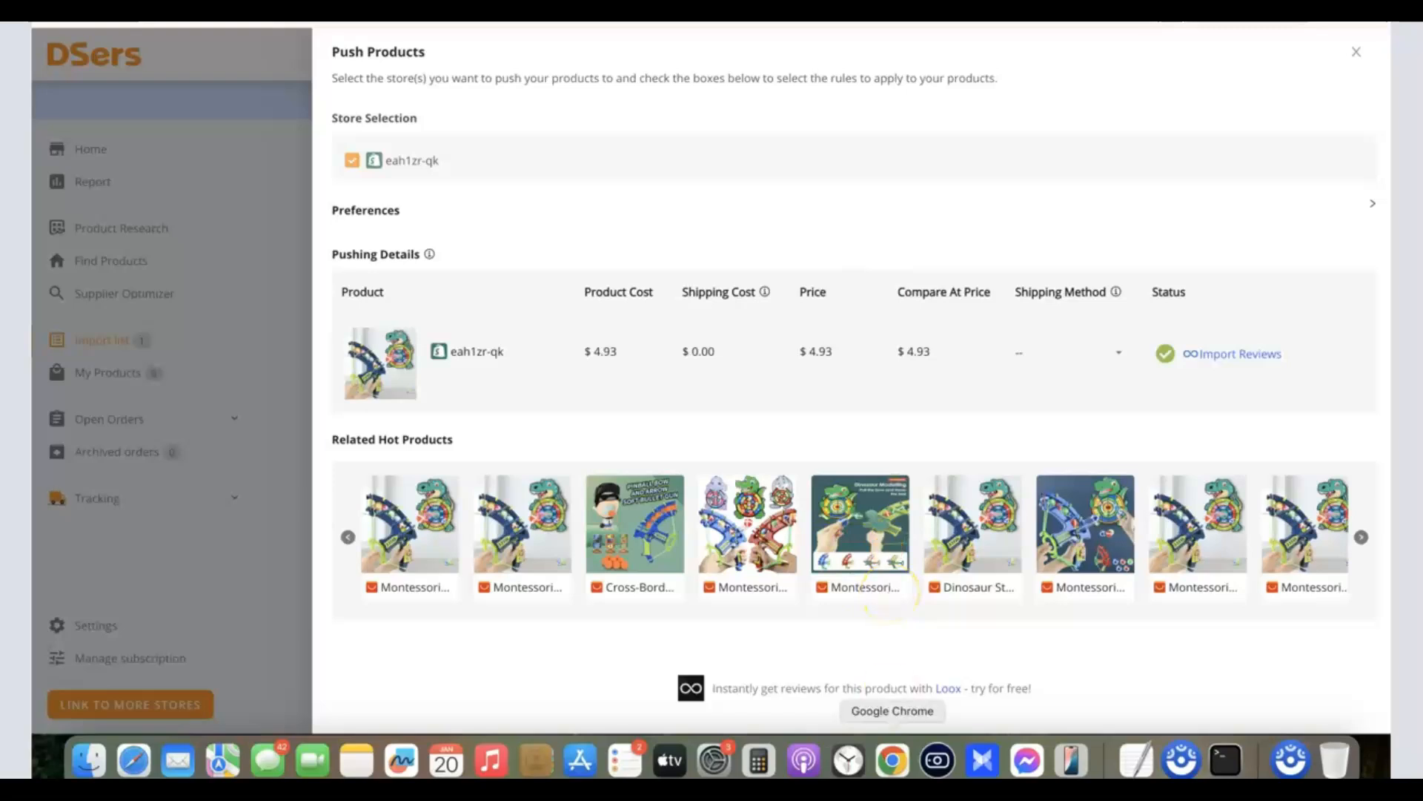
- Review the pushing details for the Montessori product in the Push Products dialog
scroll(874, 671, "up", 3)
scroll(874, 670, "down", 2)
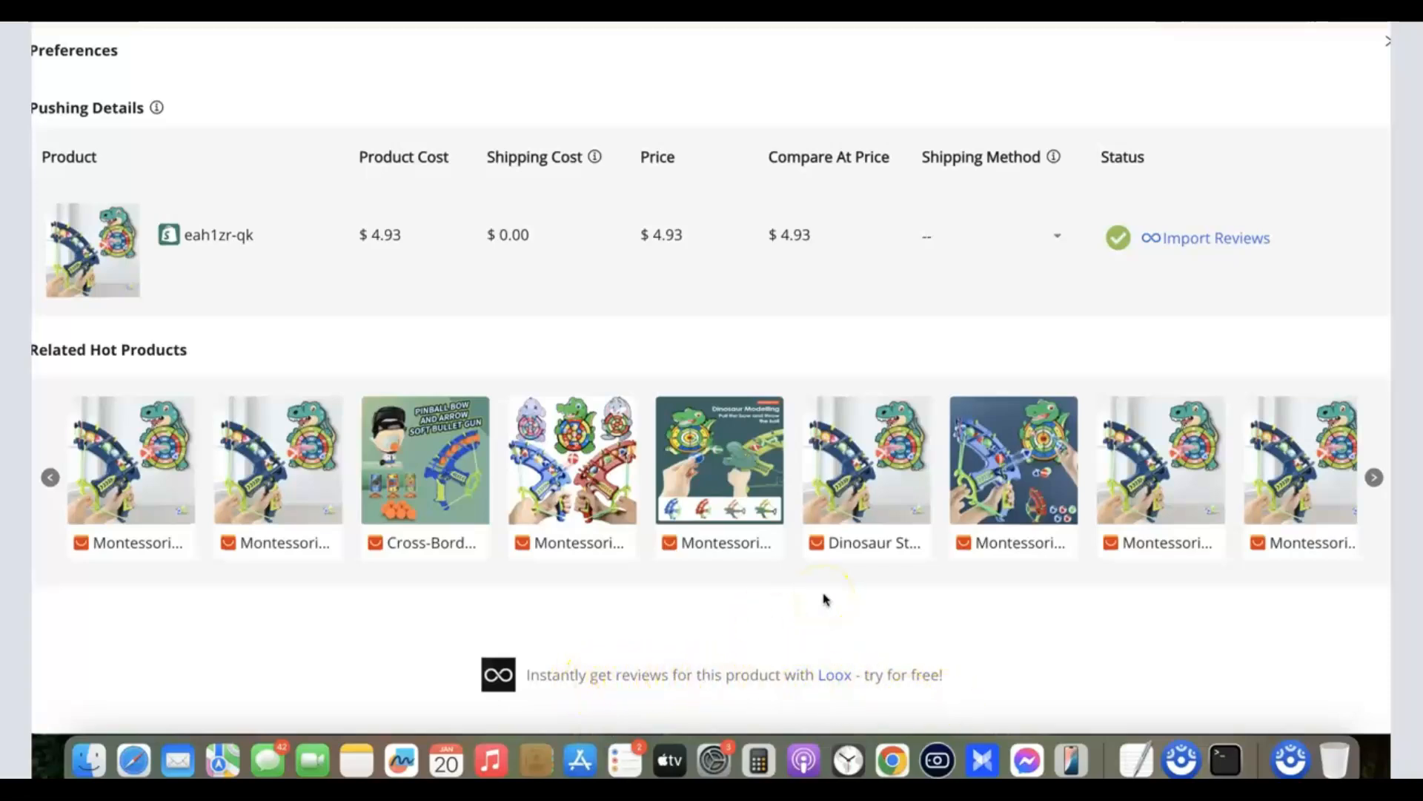
scroll(862, 629, "down", 3)
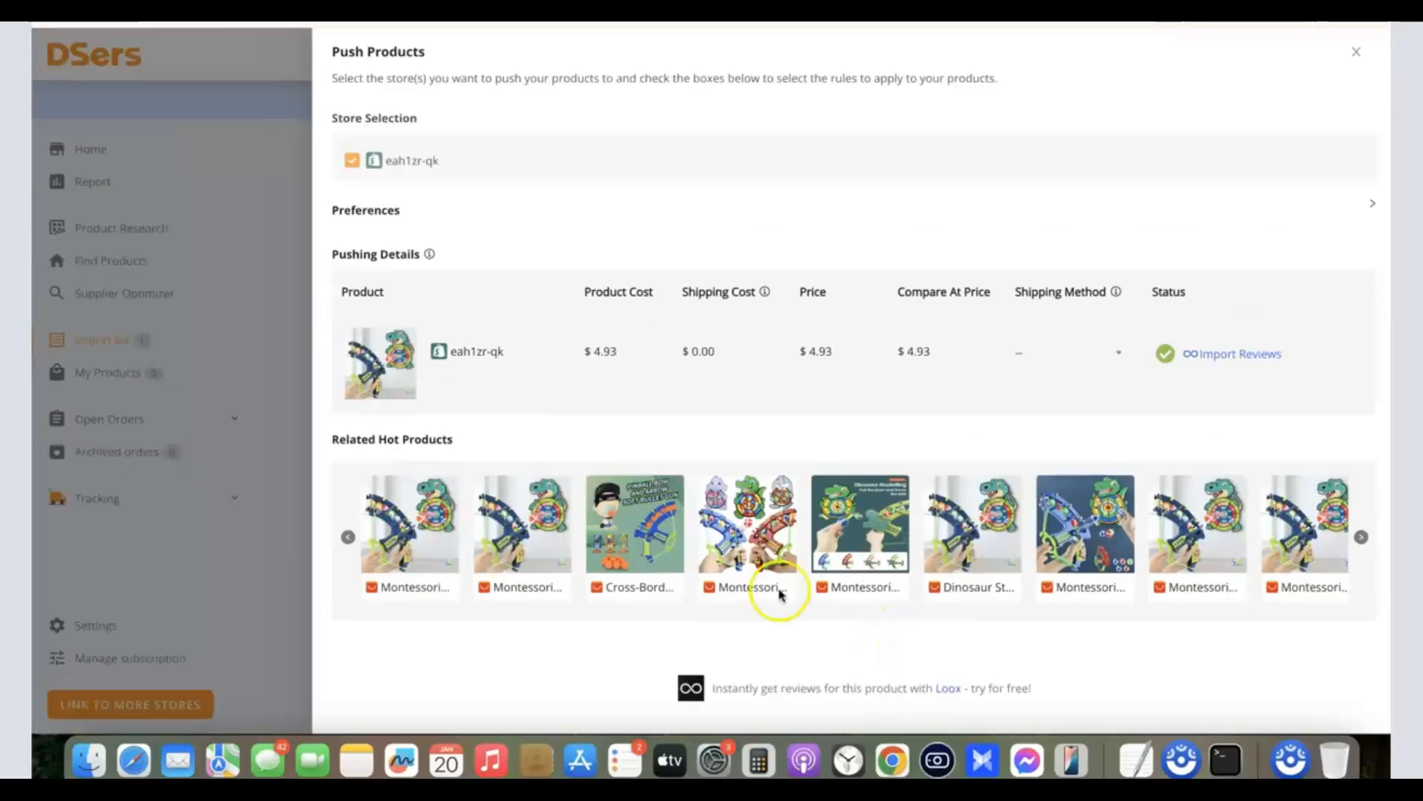
left_click(1228, 358)
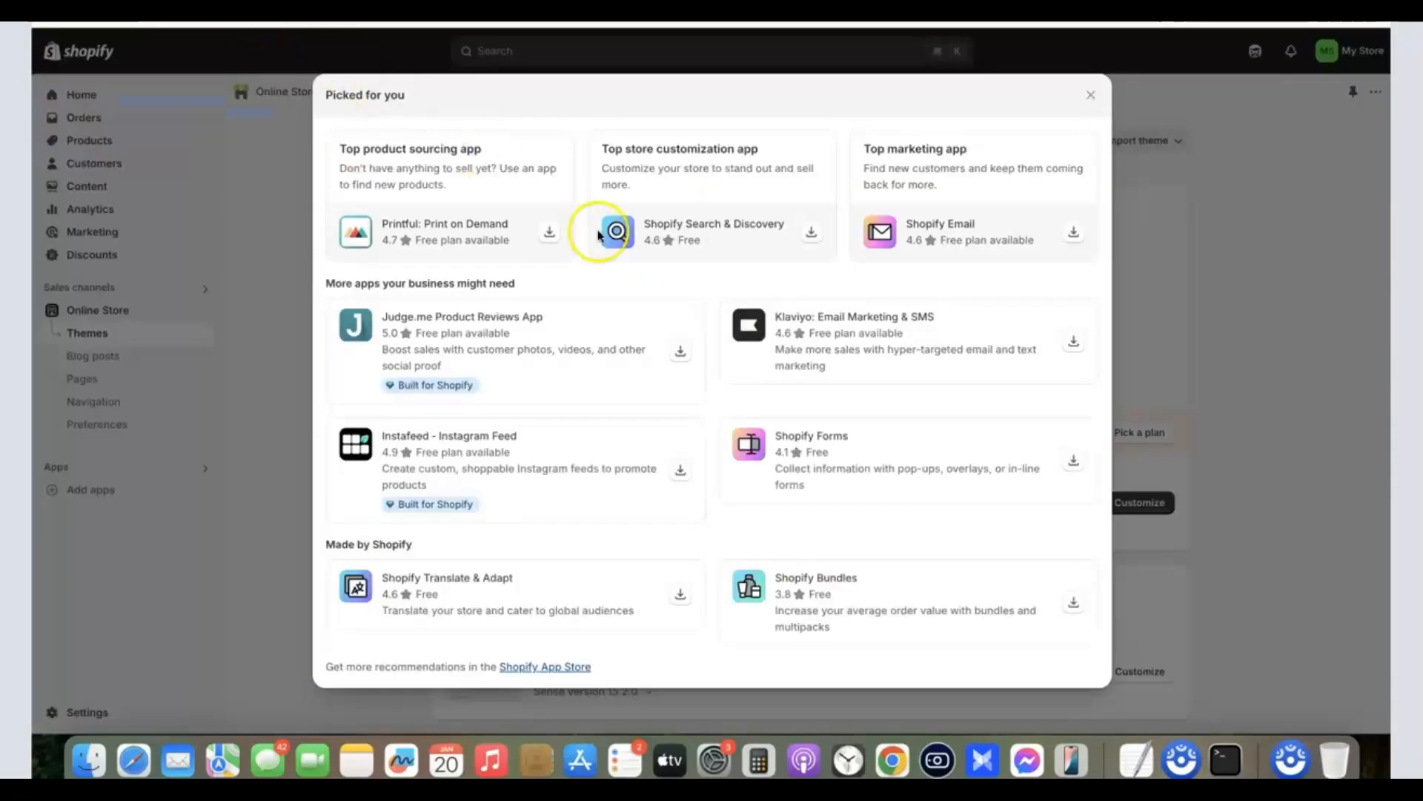
- Close the app recommendations popup in the Shopify admin and open the Products list
left_click(1091, 94)
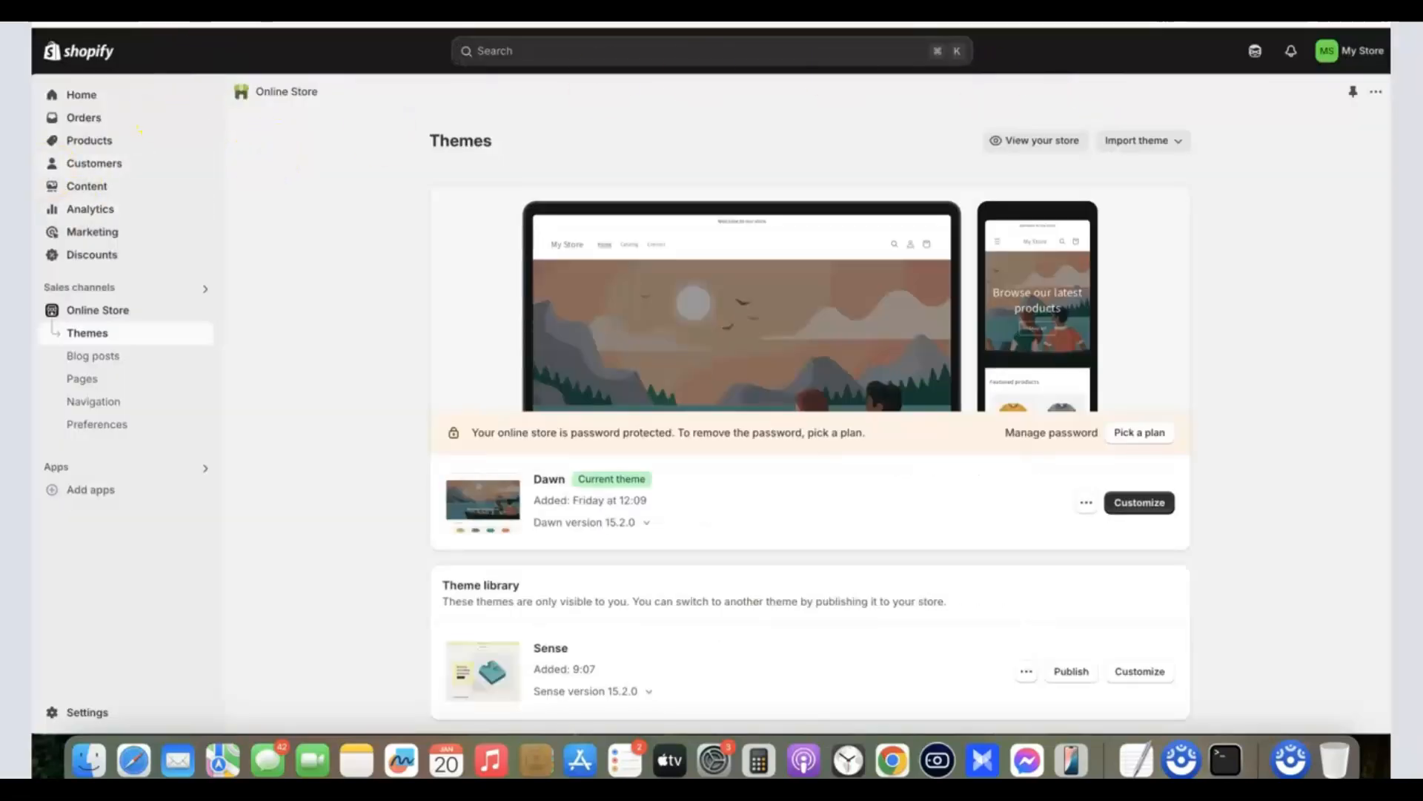
left_click(117, 11)
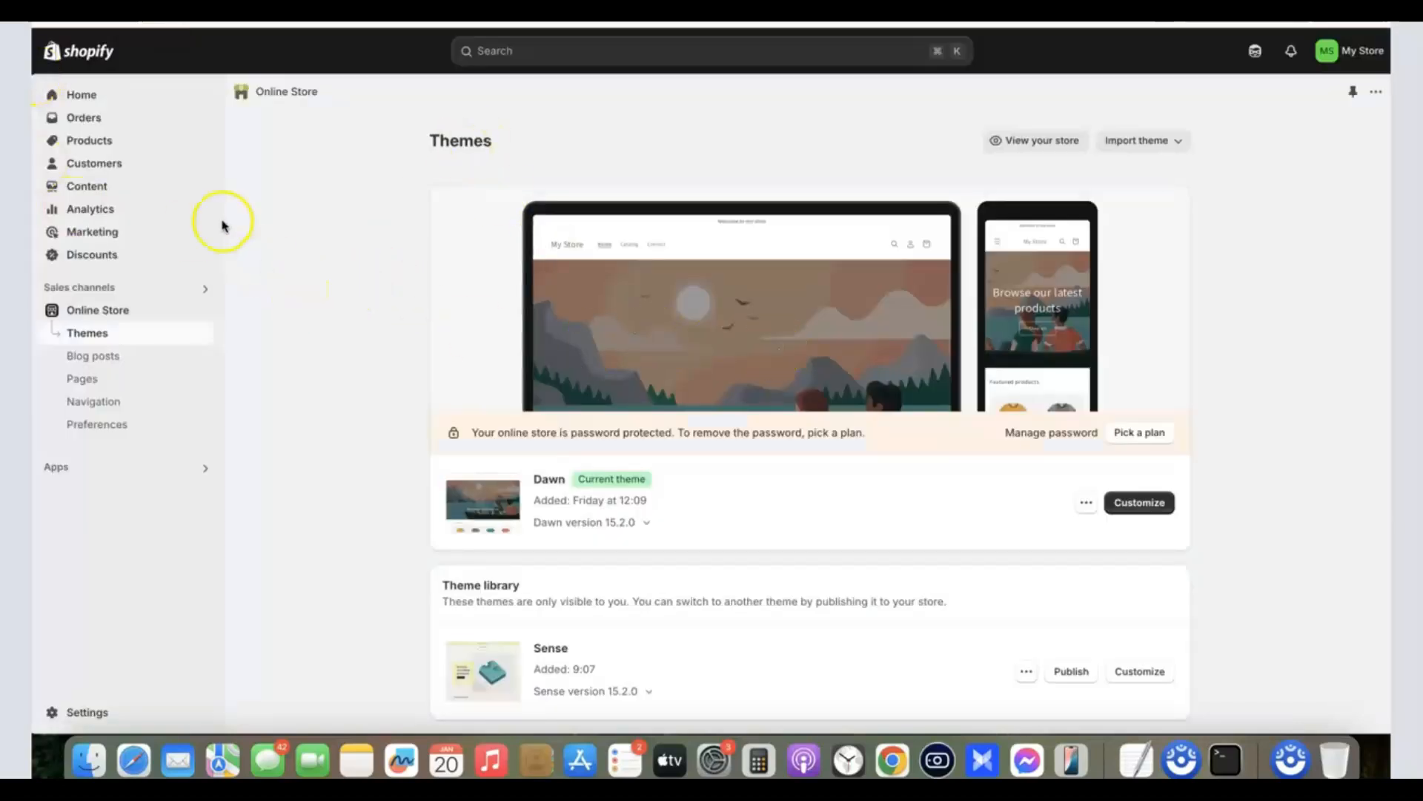
left_click(66, 139)
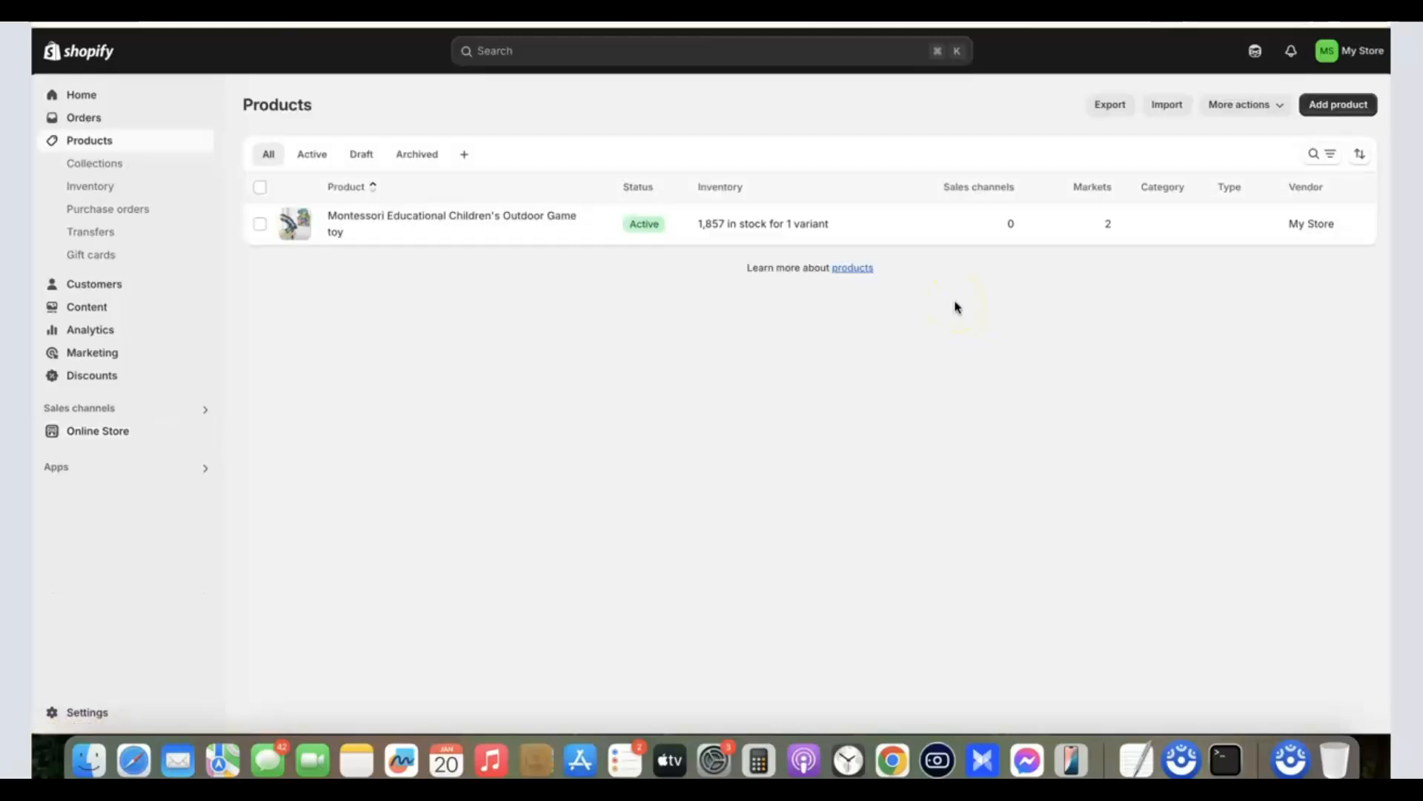
- Preview the Montessori product on the online storefront and scroll through its page
left_click(606, 226)
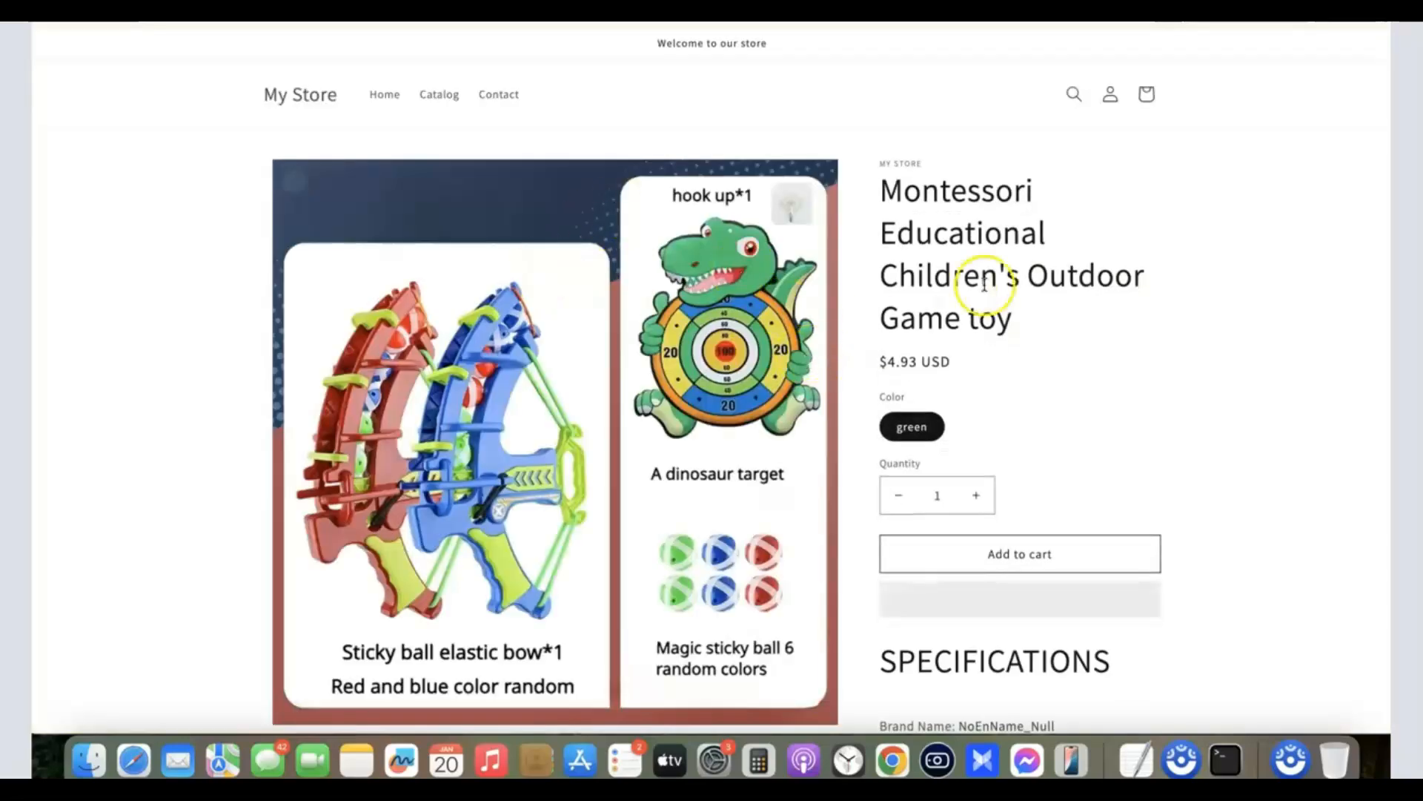
scroll(983, 283, "down", 10)
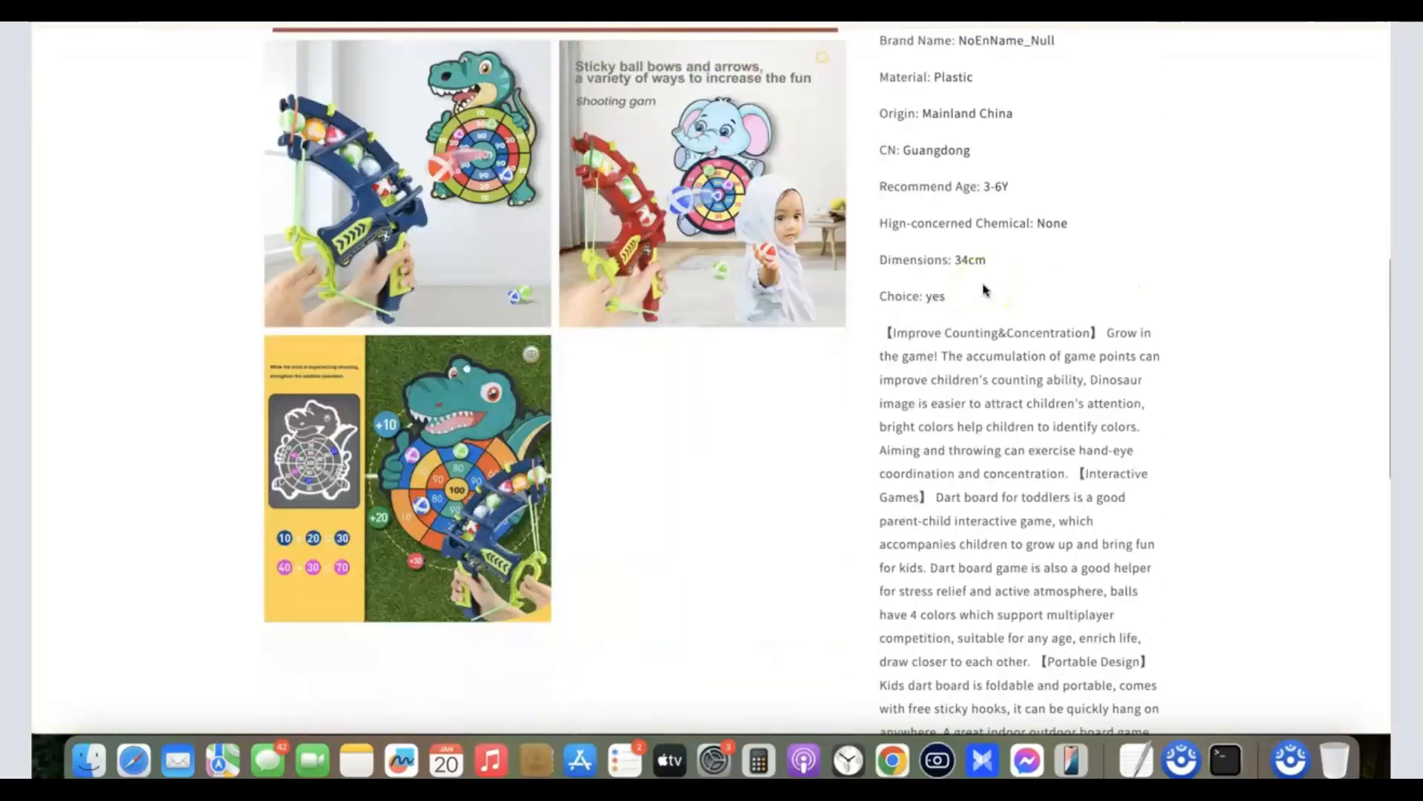
scroll(986, 289, "down", 10)
scroll(984, 341, "up", 12)
left_click(985, 341)
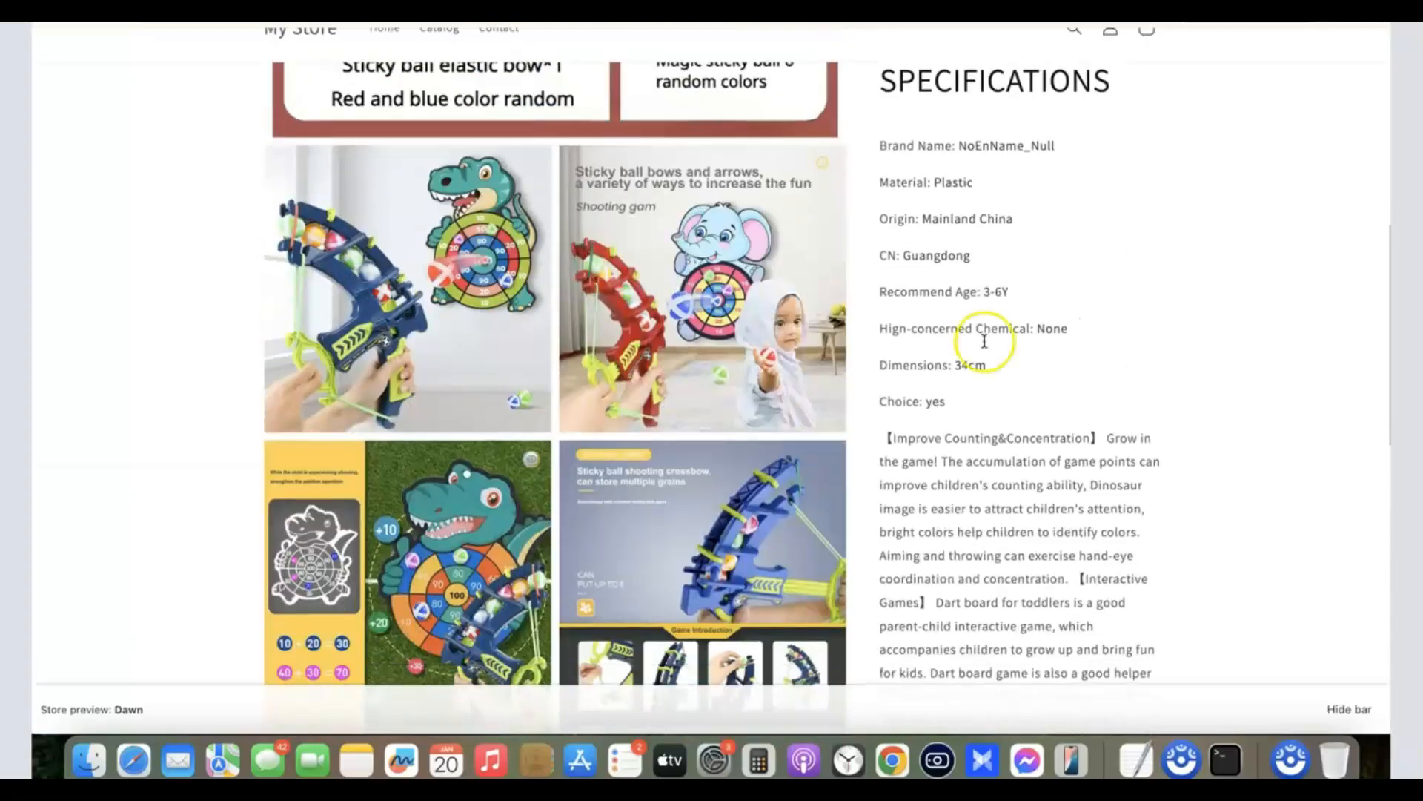
scroll(1077, 412, "down", 10)
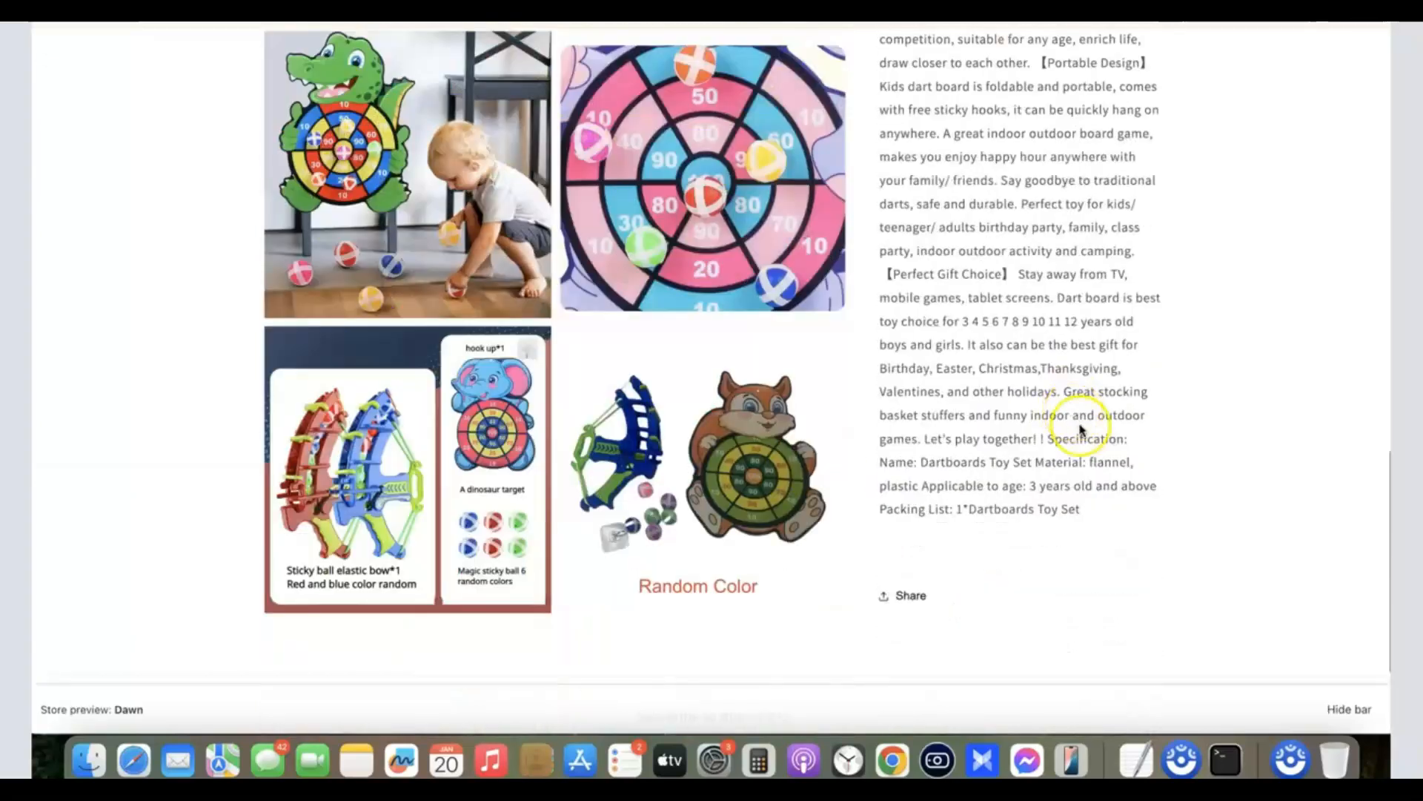
scroll(1088, 393, "down", 4)
scroll(1075, 359, "up", 1)
scroll(1018, 334, "up", 5)
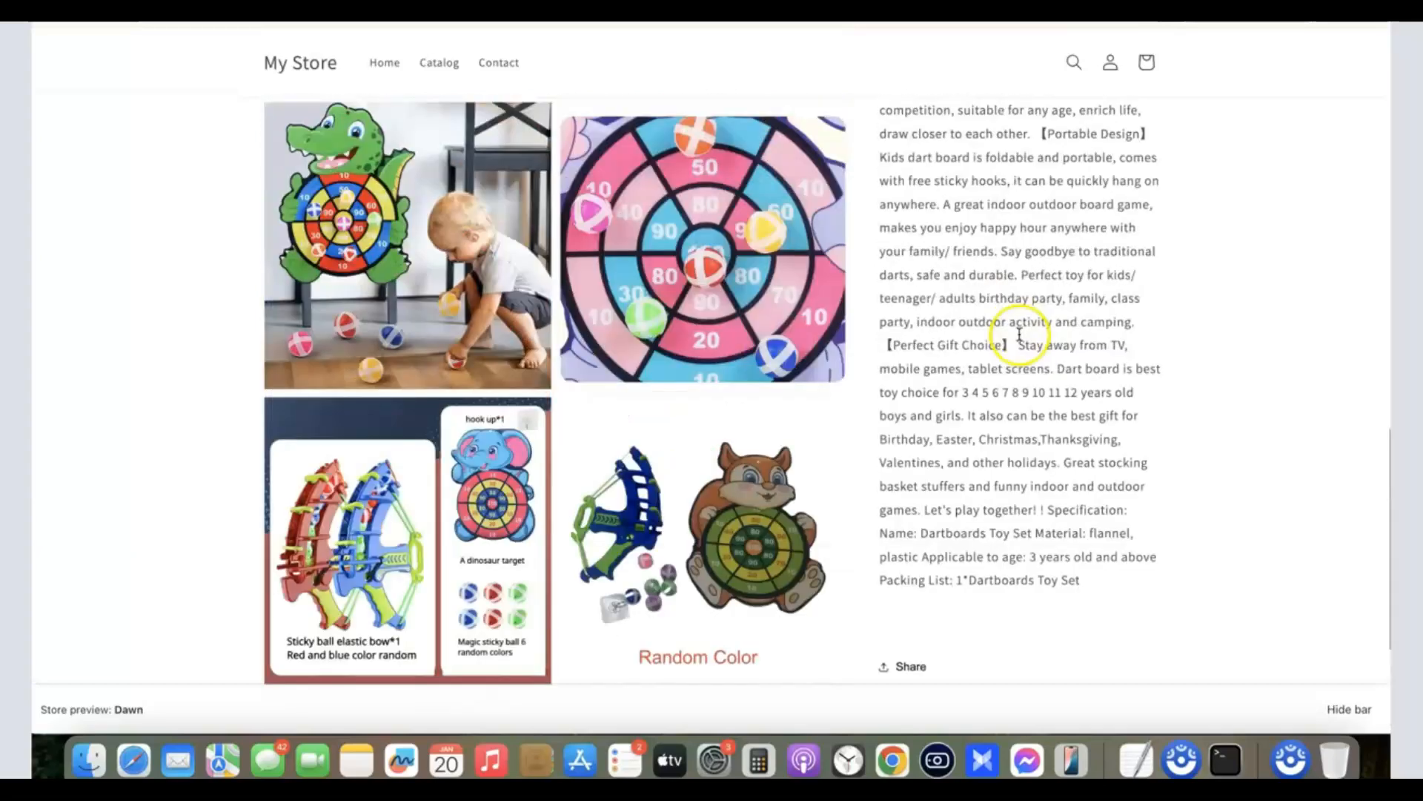
scroll(1019, 334, "up", 15)
- Open the Montessori product in the Shopify admin and review its description, media and green variant
left_click(296, 9)
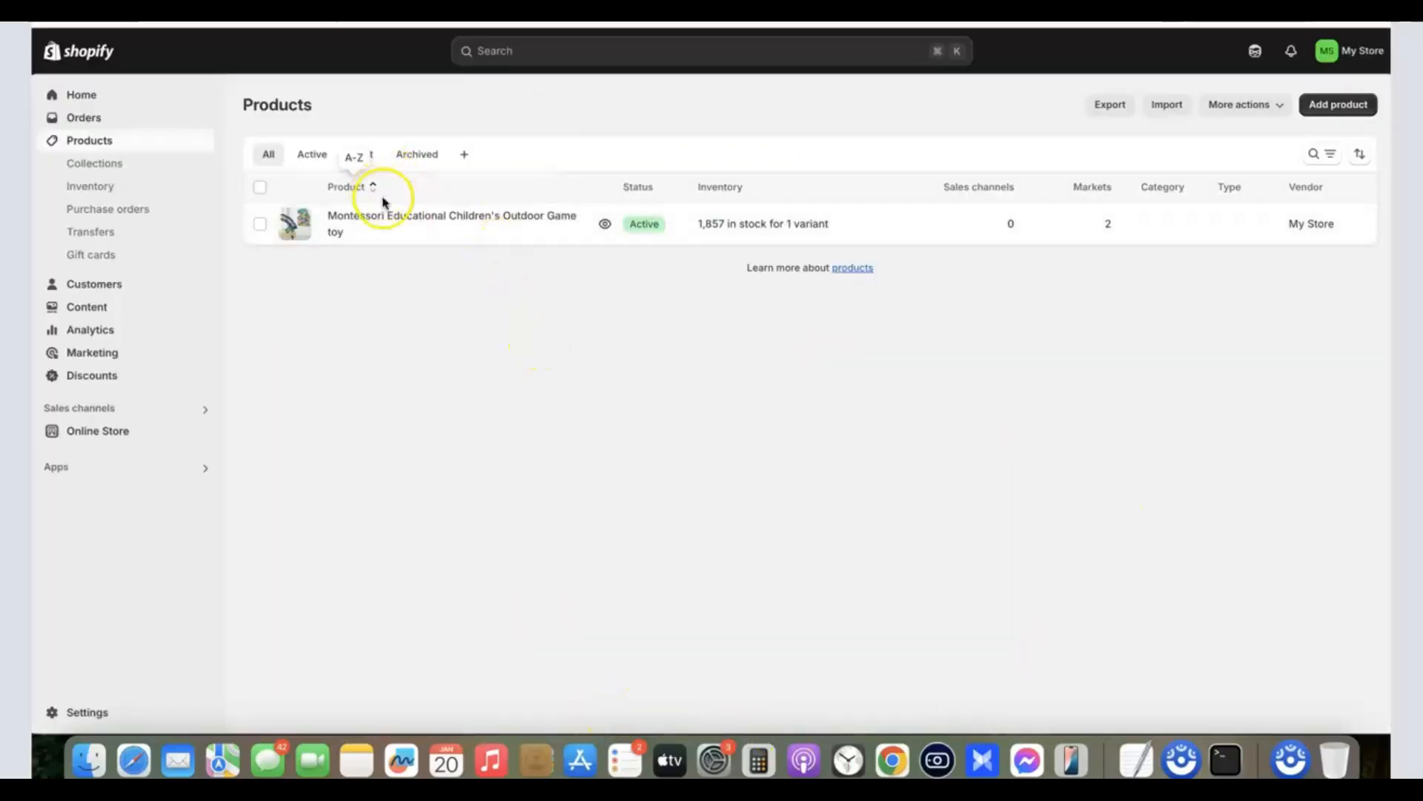
left_click(471, 213)
scroll(668, 346, "down", 5)
scroll(816, 326, "down", 5)
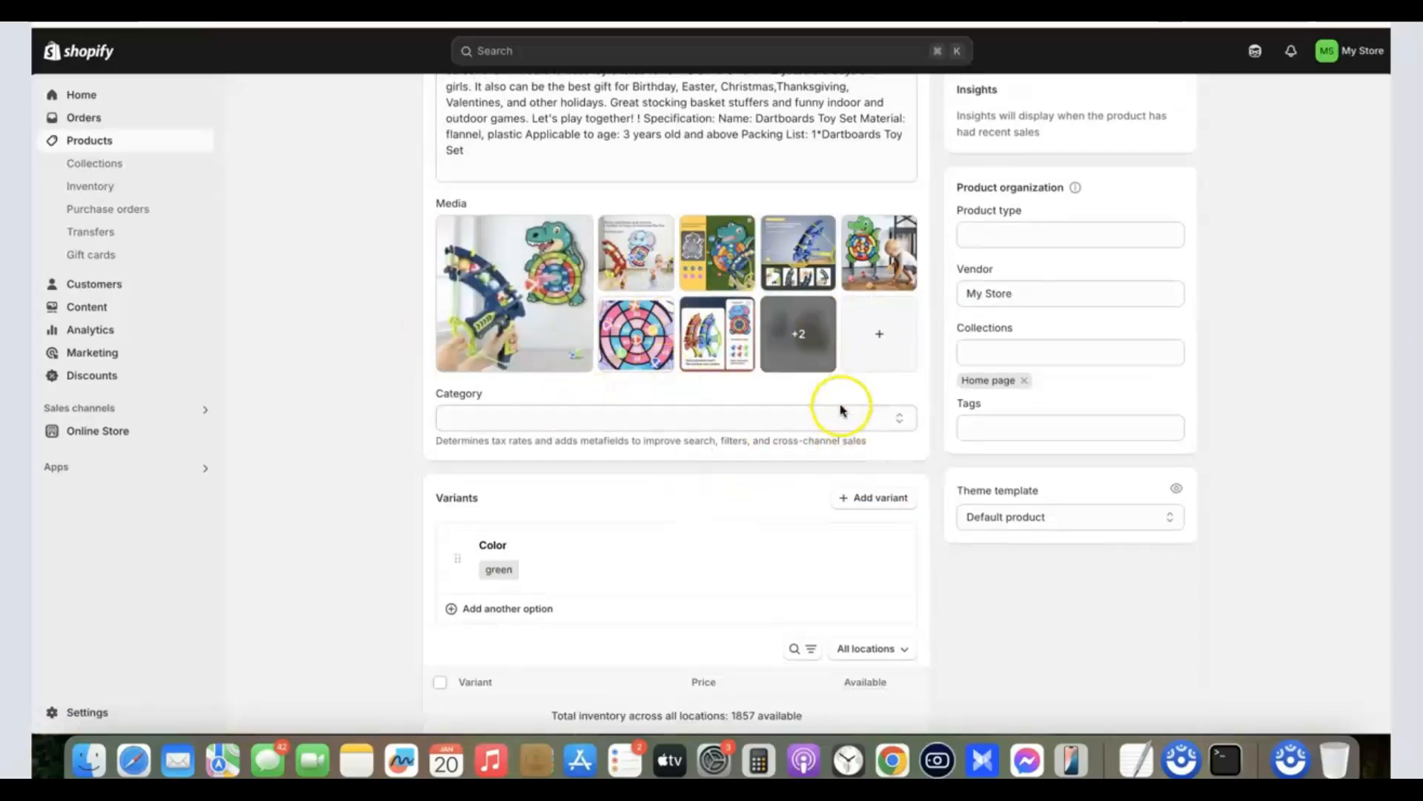
scroll(677, 458, "down", 5)
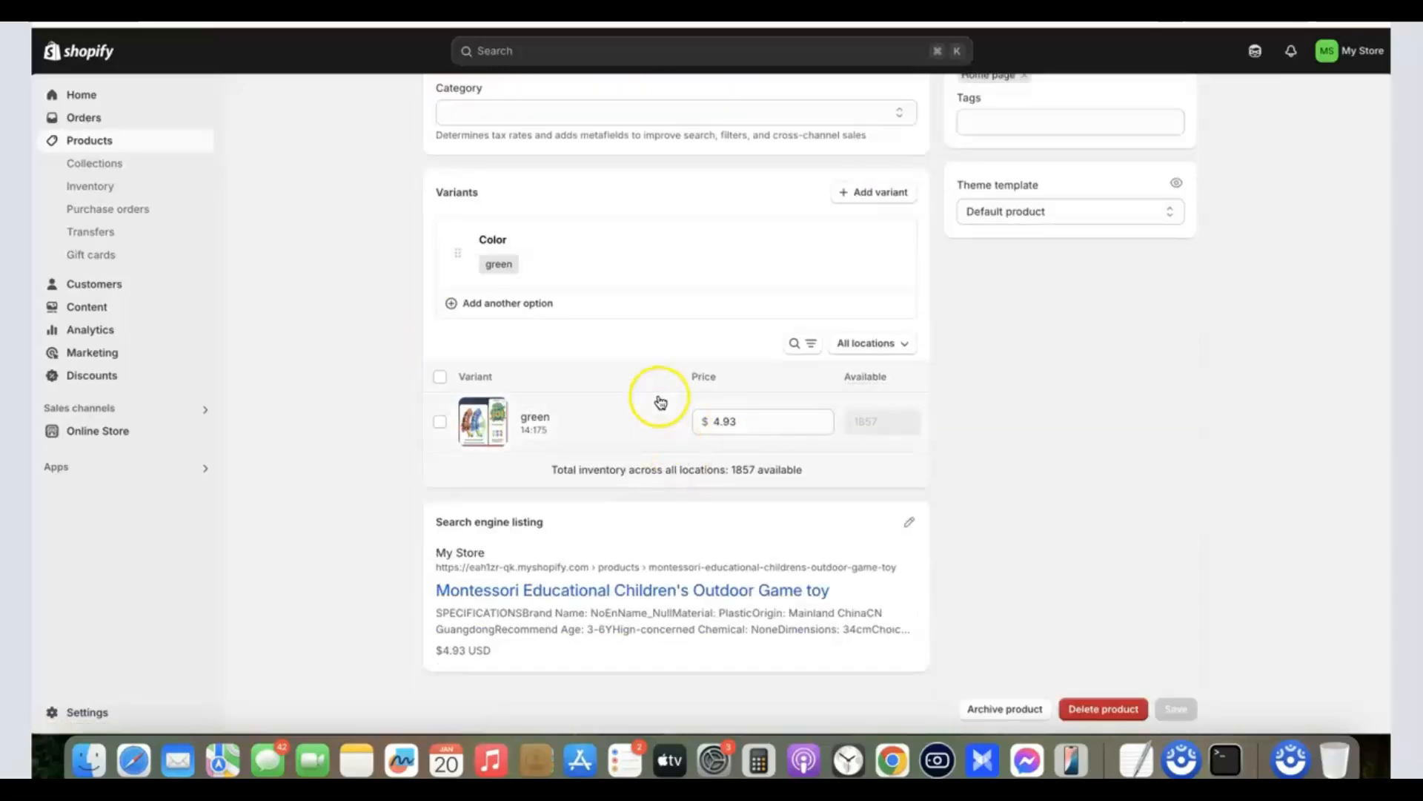
scroll(664, 403, "up", 10)
scroll(664, 403, "up", 5)
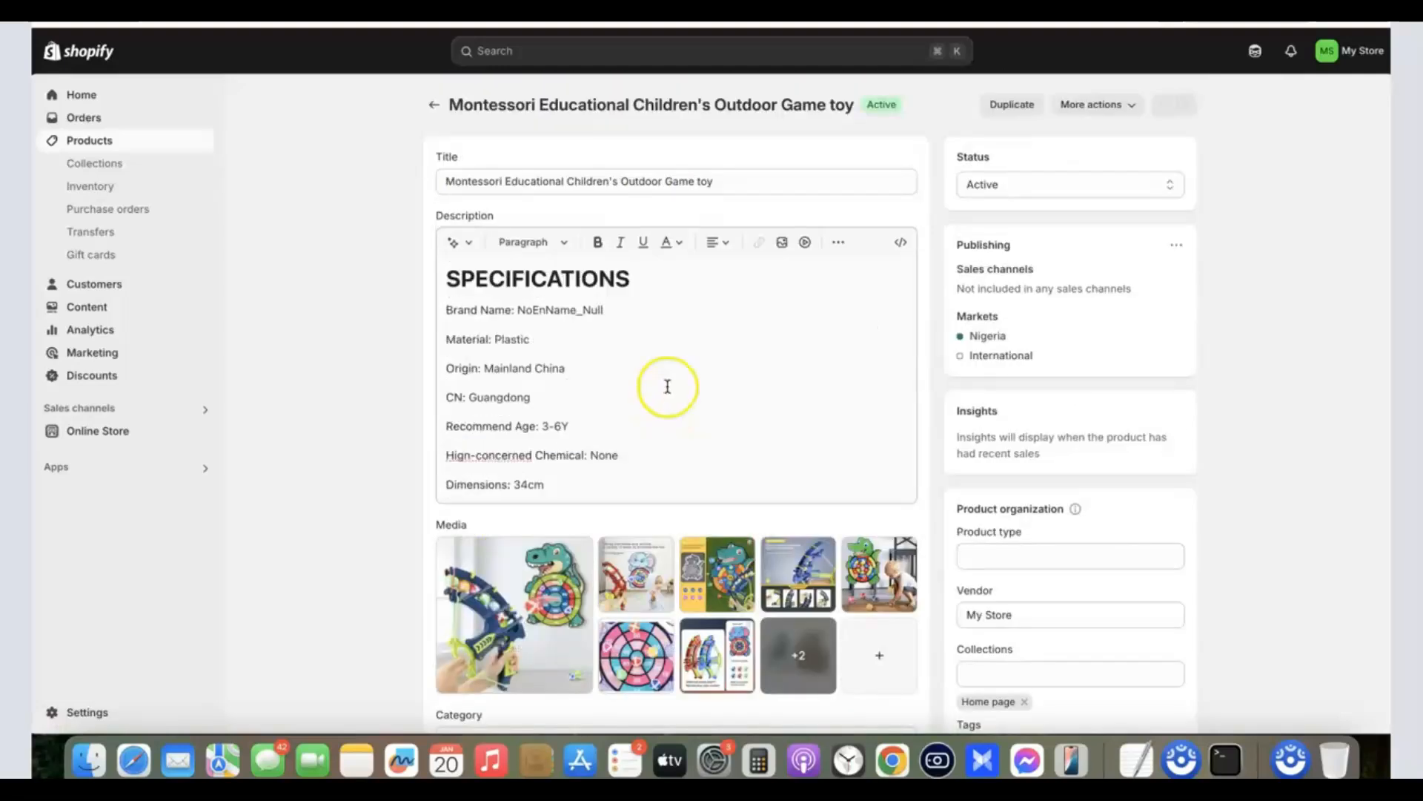